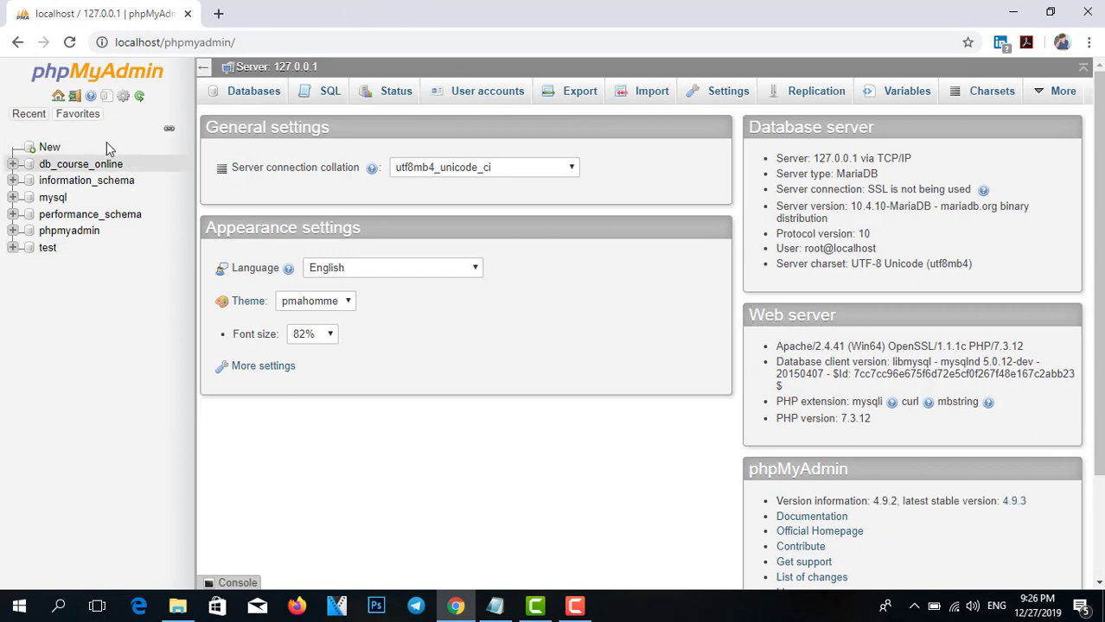
Open the Databases tab to list all databases on the localhost server.
left_click(263, 101)
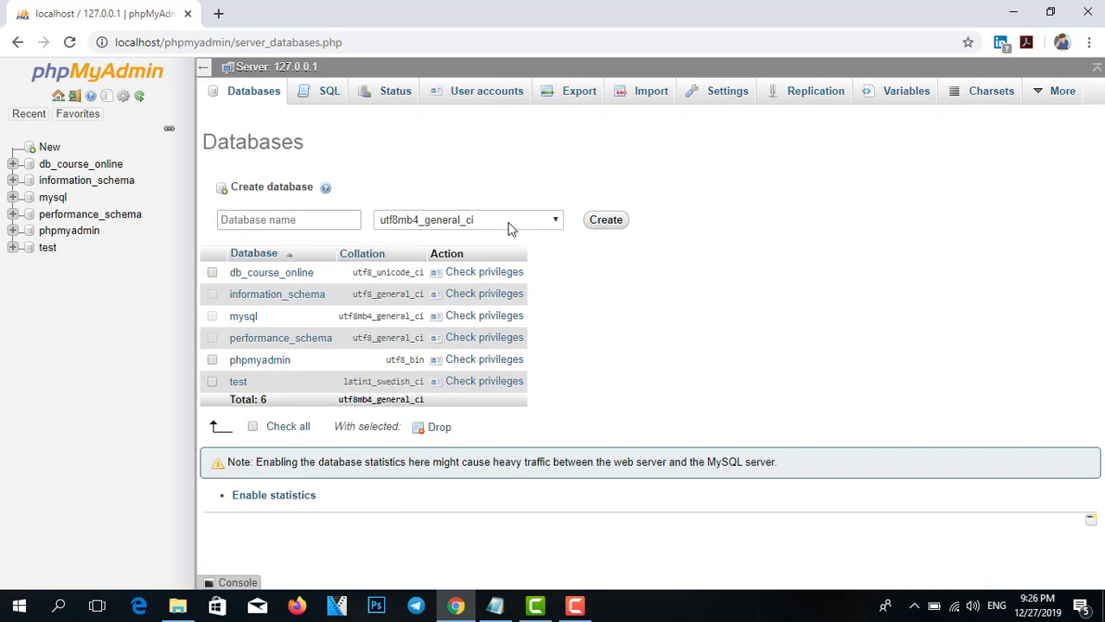
Name the new database course_online and pick a collation from the list.
left_click(285, 220)
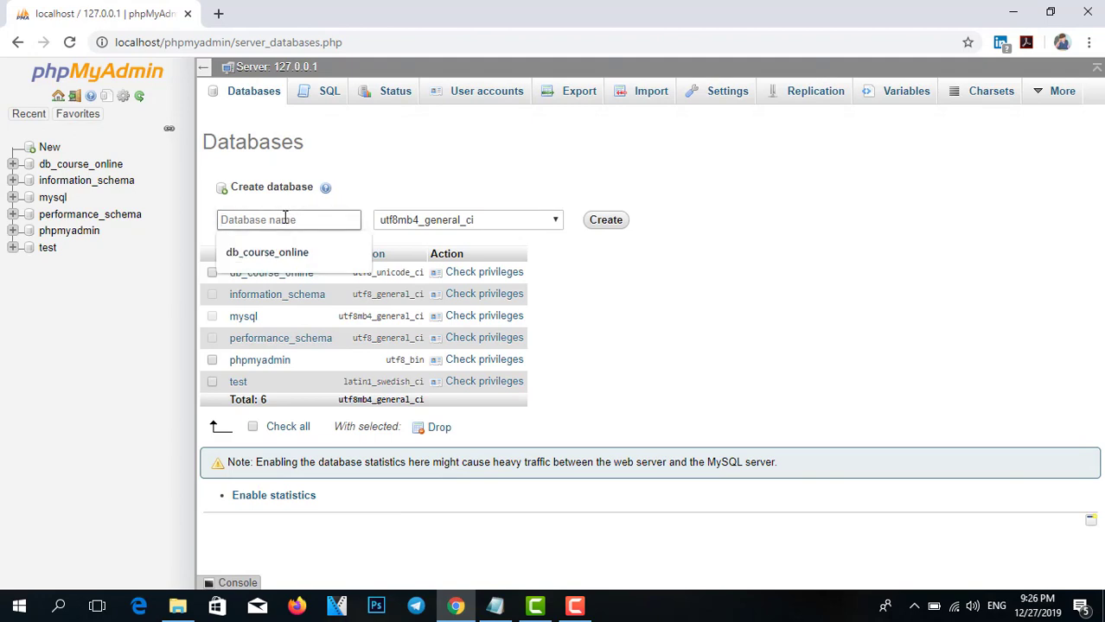
type("d")
key("BackSpace")
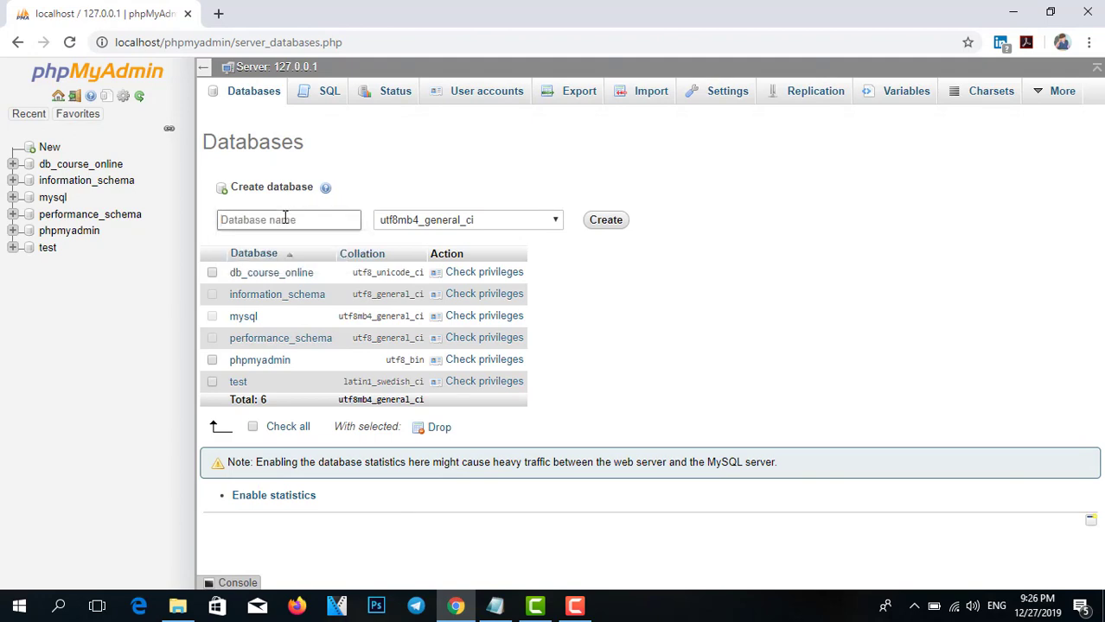
type("course_online")
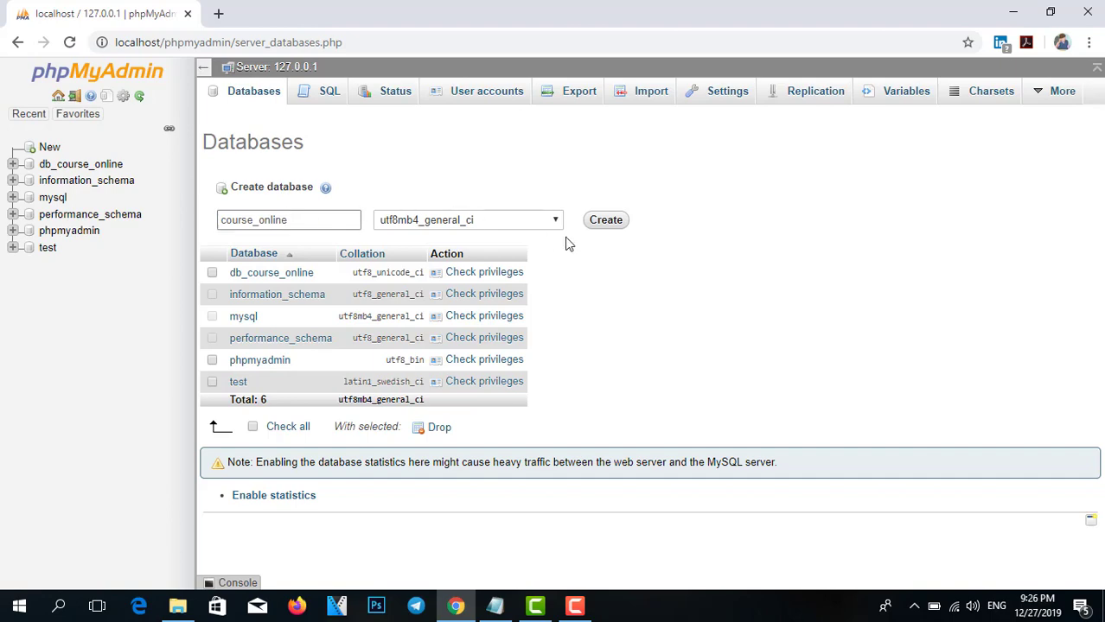
left_click(523, 222)
scroll(513, 312, "down", 4)
scroll(515, 333, "up", 6)
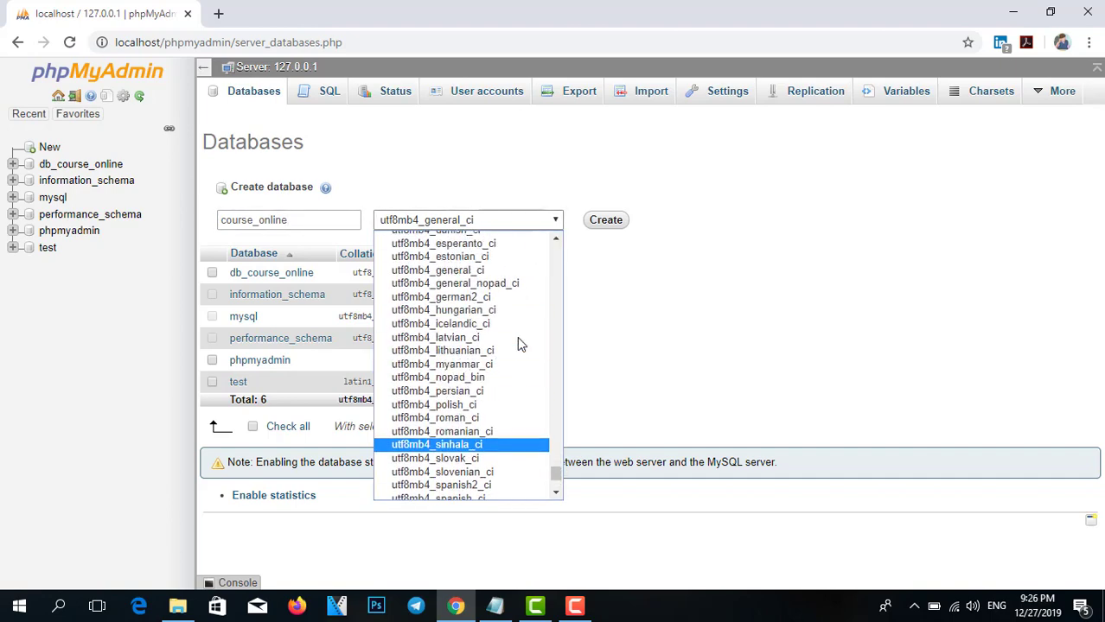
scroll(519, 344, "down", 4)
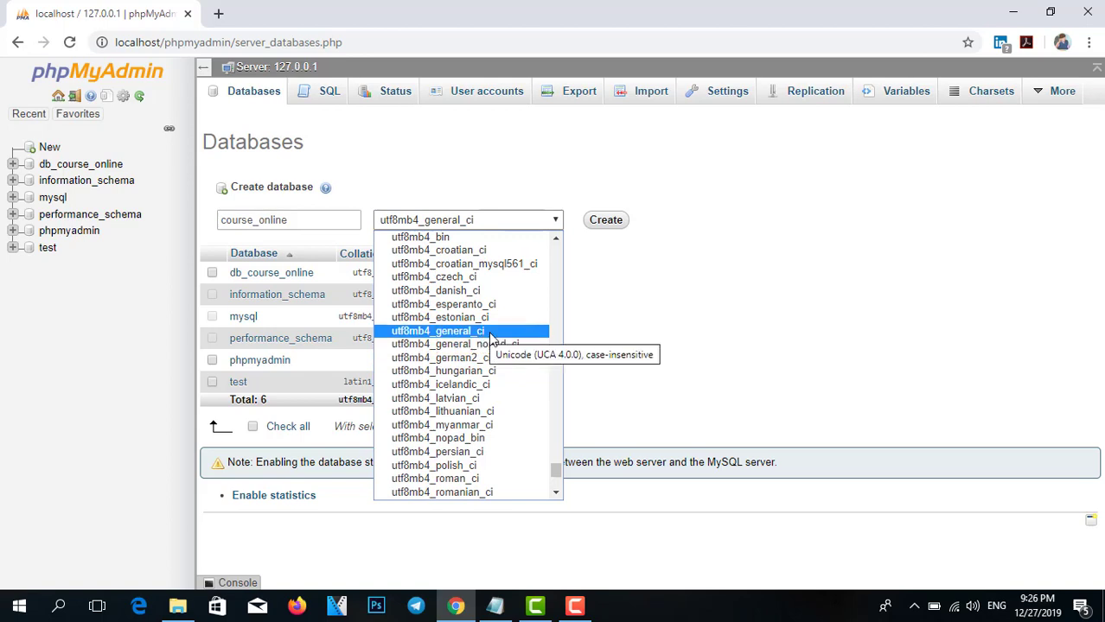
scroll(478, 389, "down", 4)
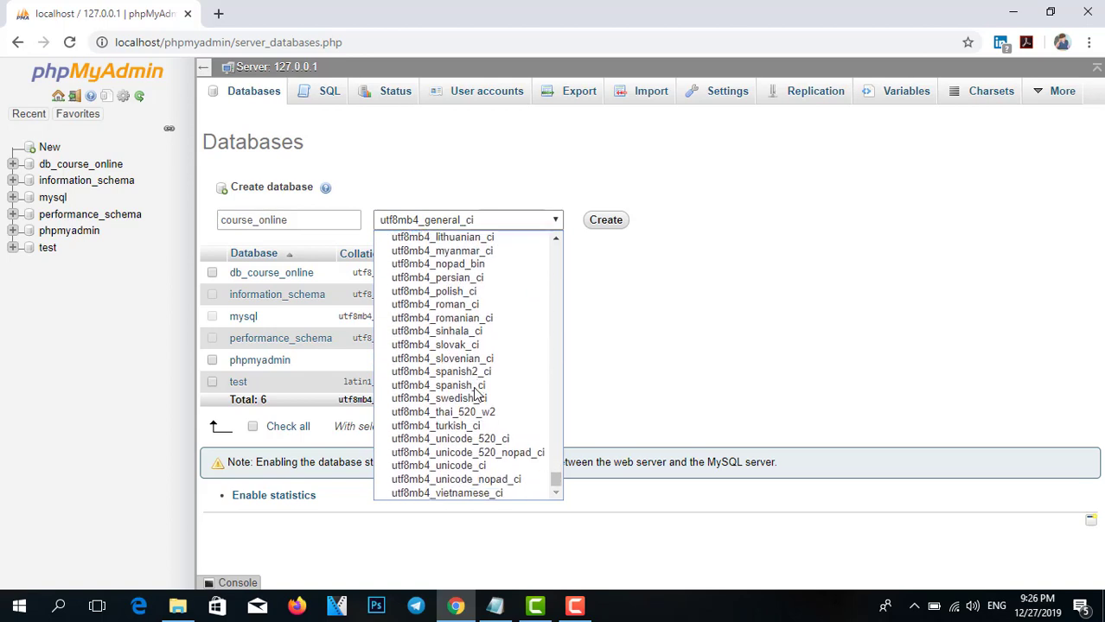
scroll(480, 393, "up", 6)
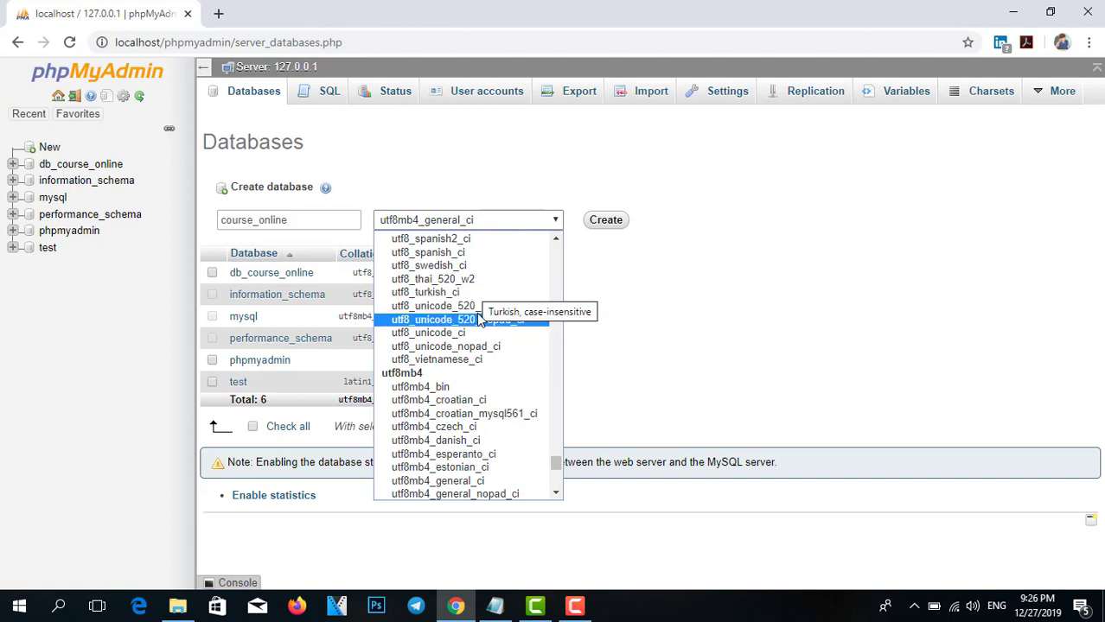
left_click(467, 306)
Switch the collation to utf8_general_ci and create the course_online database.
left_click(513, 223)
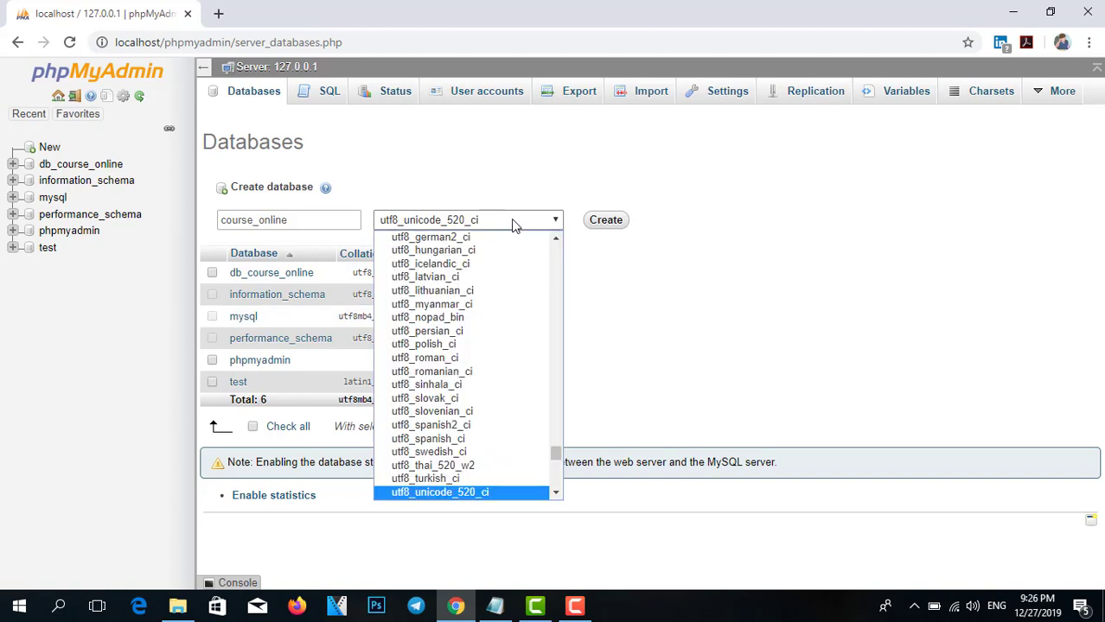
scroll(505, 465, "down", 5)
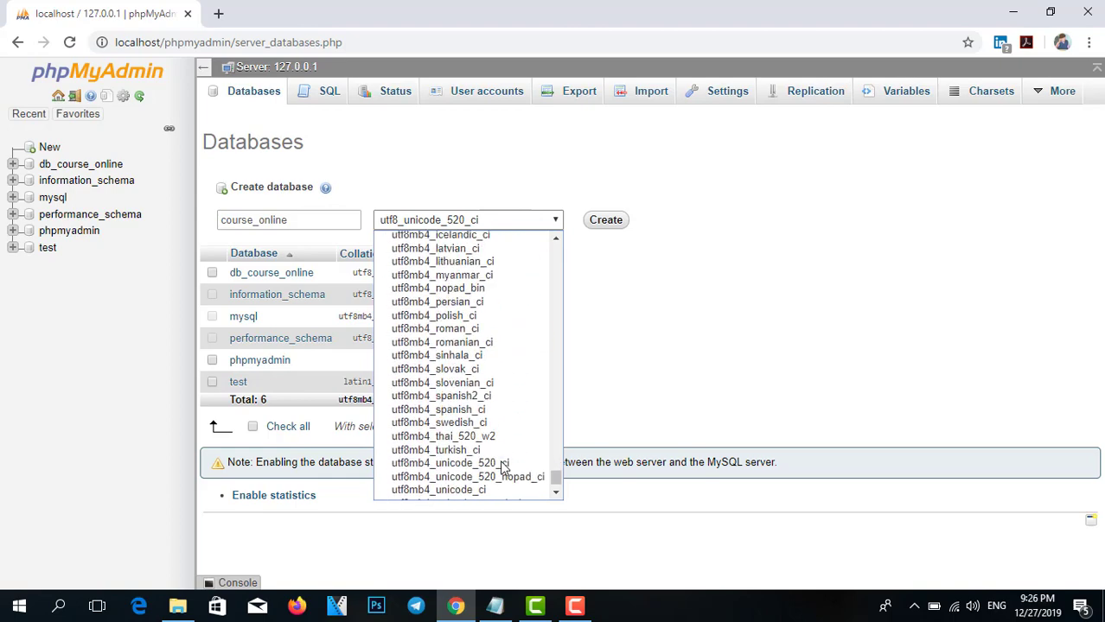
scroll(506, 465, "up", 4)
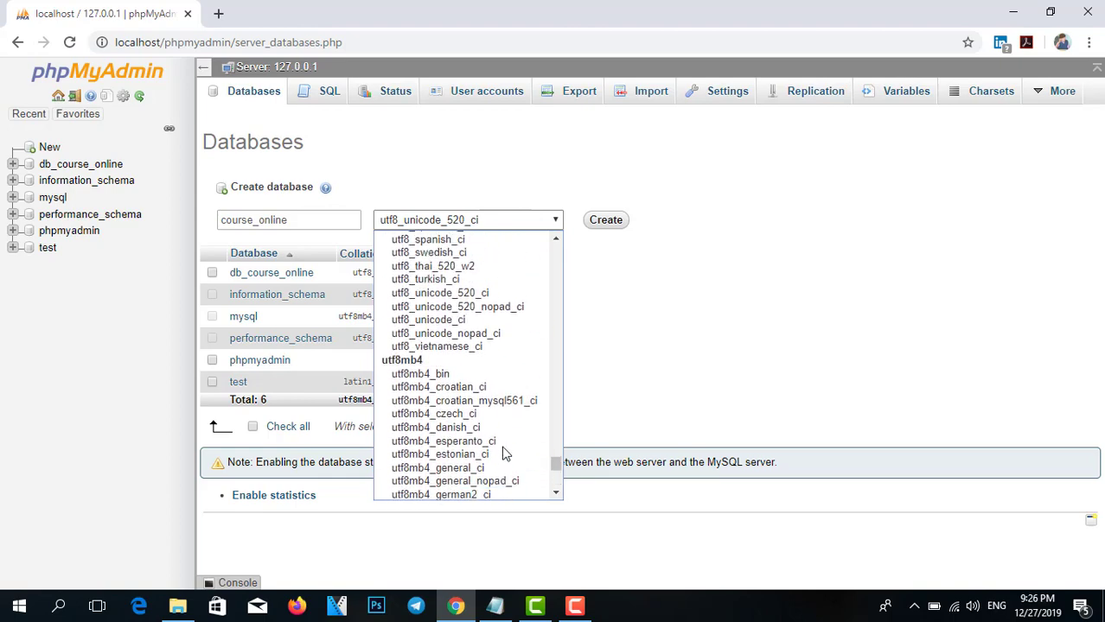
scroll(505, 458, "down", 2)
scroll(505, 456, "up", 1)
scroll(505, 454, "up", 5)
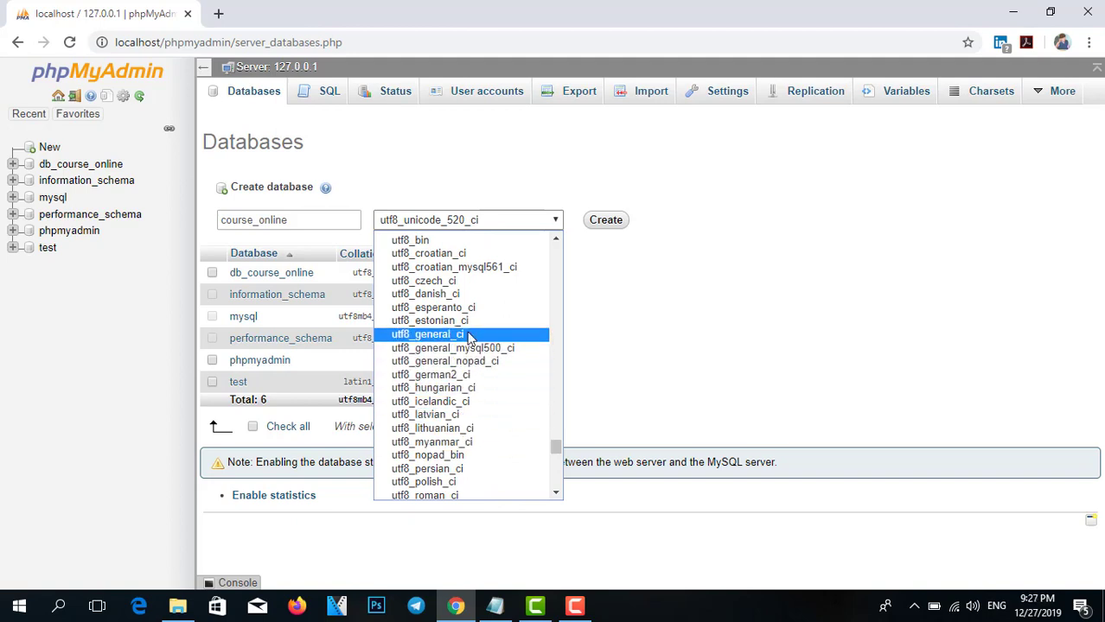
left_click(471, 334)
left_click(598, 223)
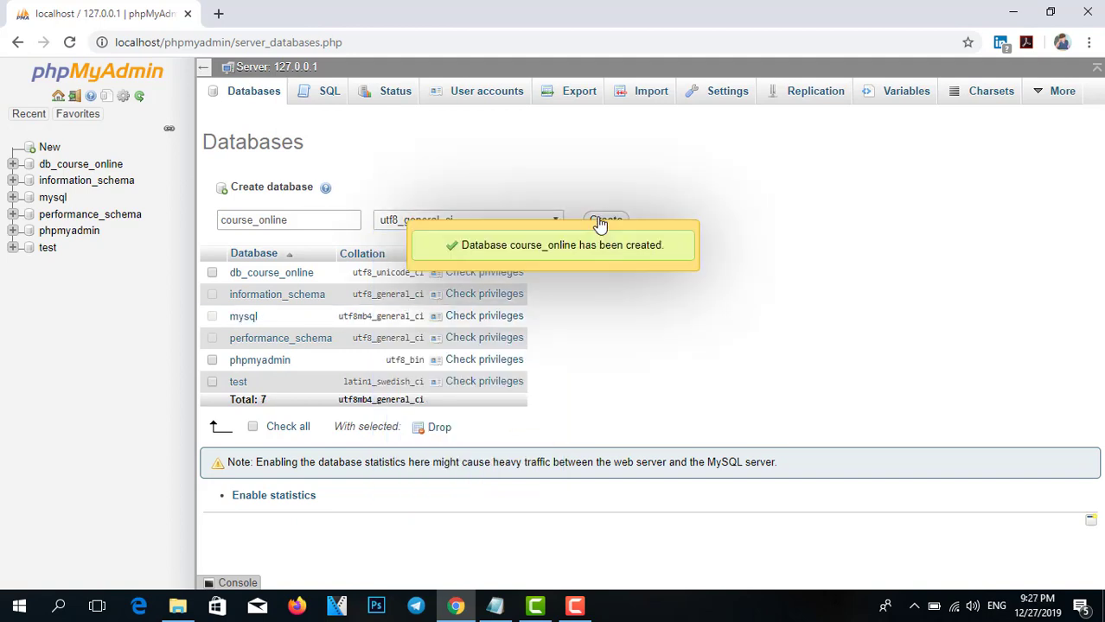
Open a new blank browser tab.
left_click(218, 13)
type("s")
key("BackSpace")
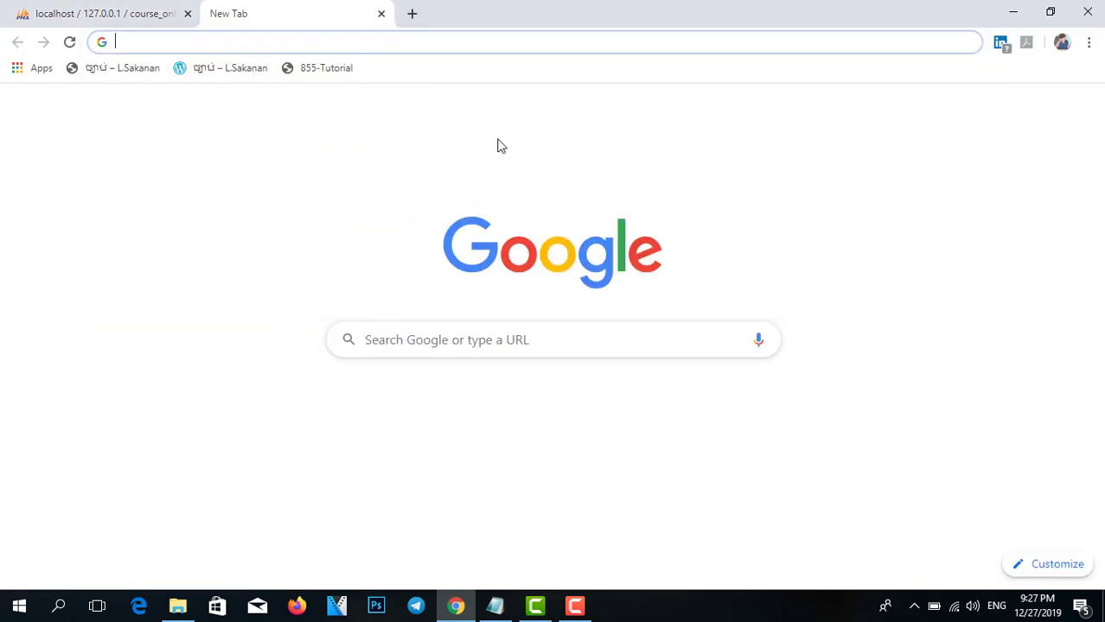
Copy the wordpress-5.3 archive from the Online Course folder on the desktop.
left_click(1016, 12)
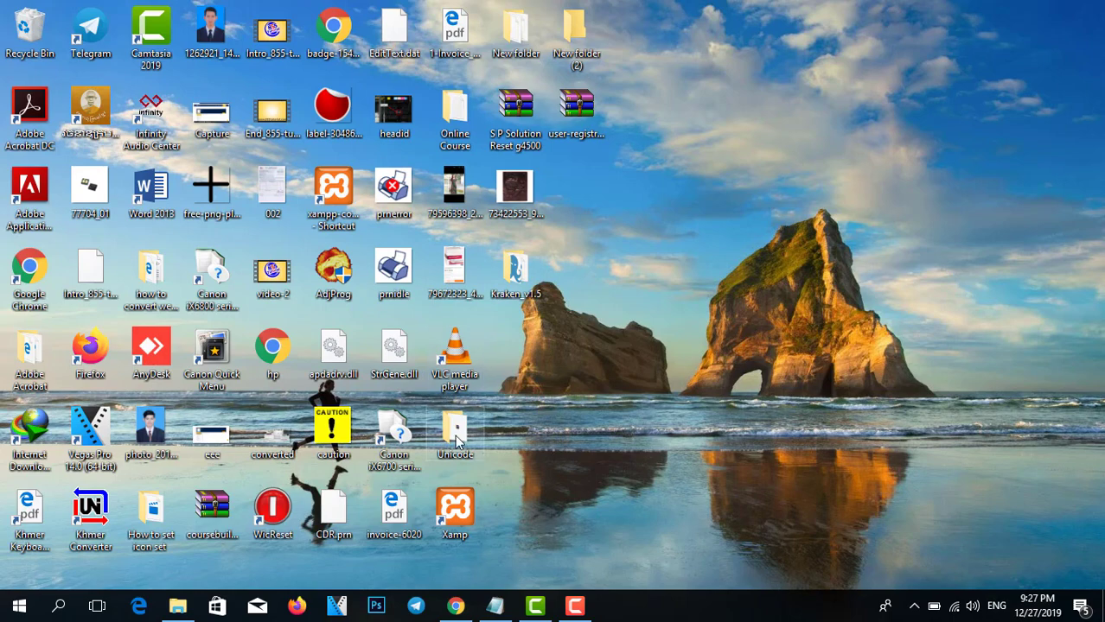
double_click(459, 119)
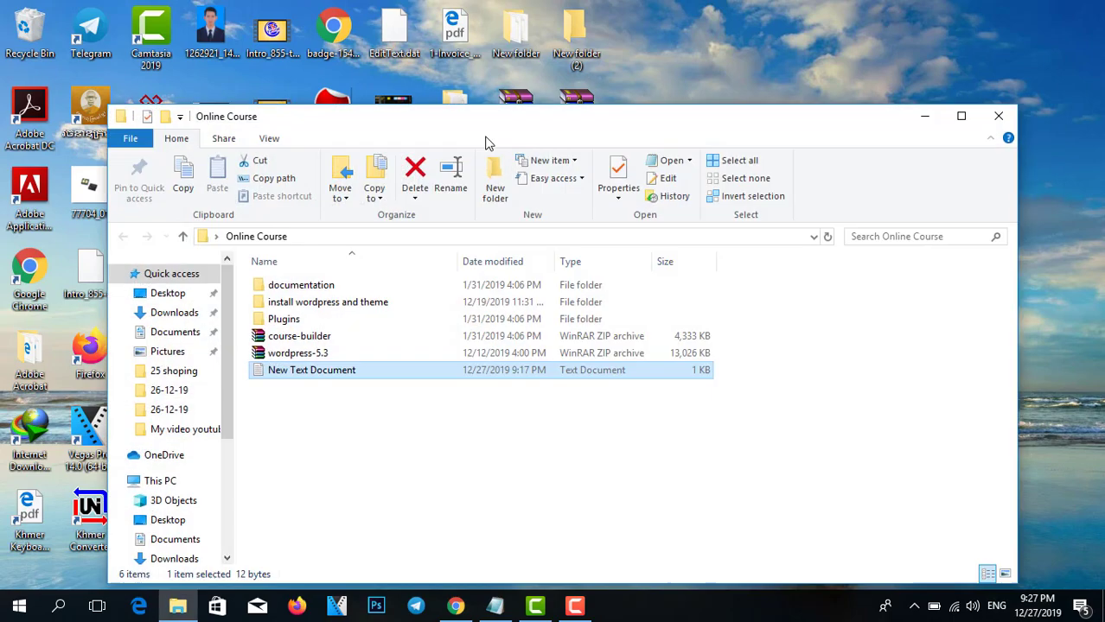
left_click(325, 353)
right_click(325, 354)
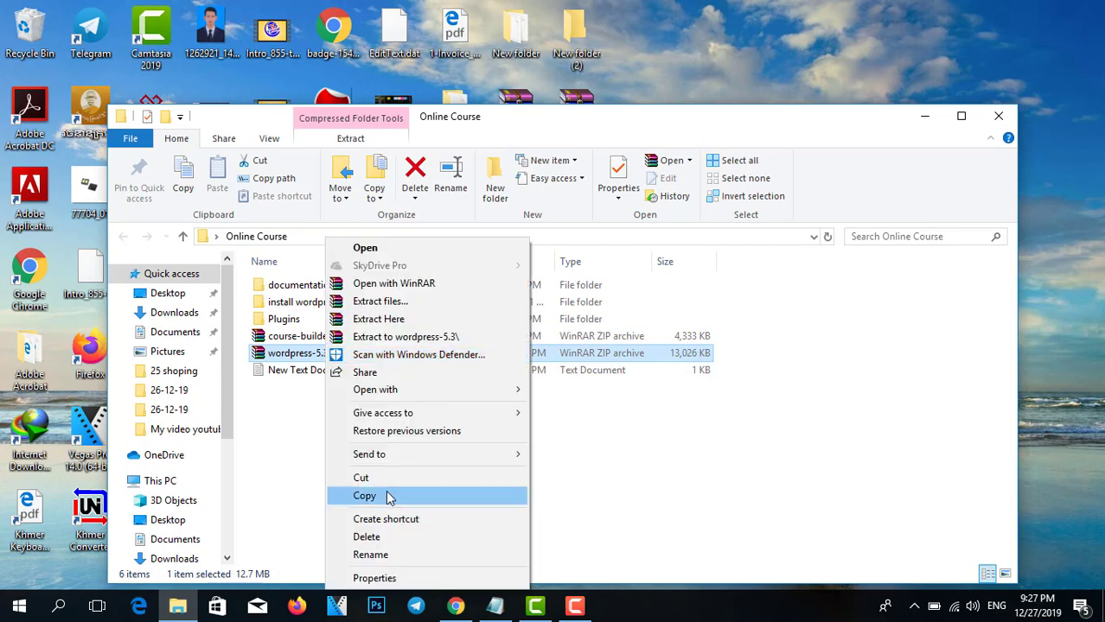
left_click(380, 494)
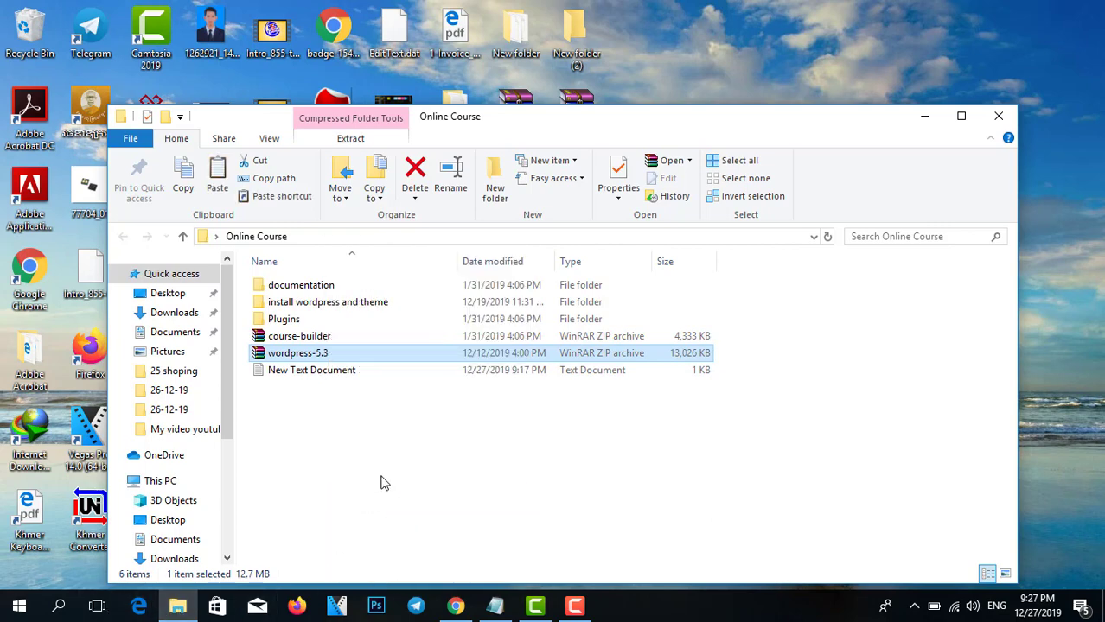
In a second Explorer window, go to Local Disk (C:) > xampp > htdocs.
key("super+e")
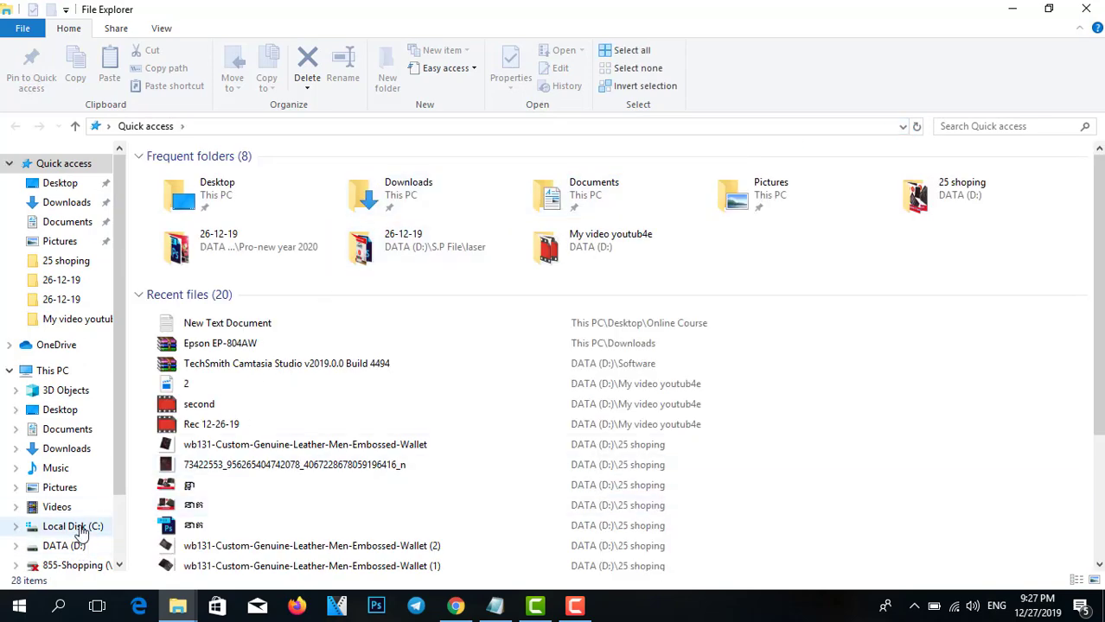
left_click(74, 526)
double_click(201, 330)
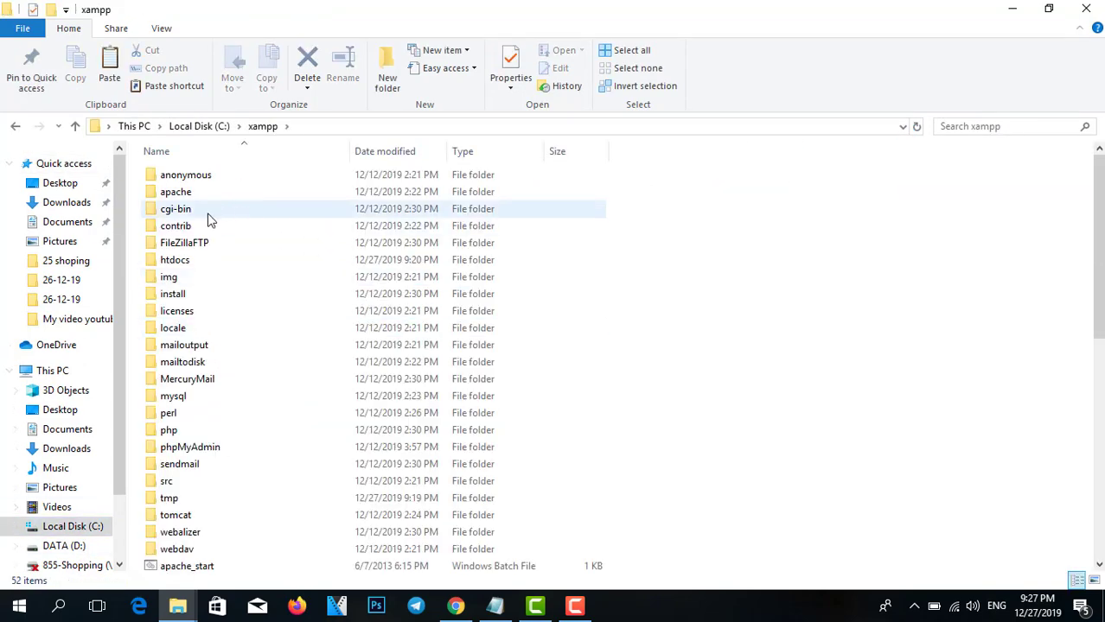
scroll(195, 393, "down", 1)
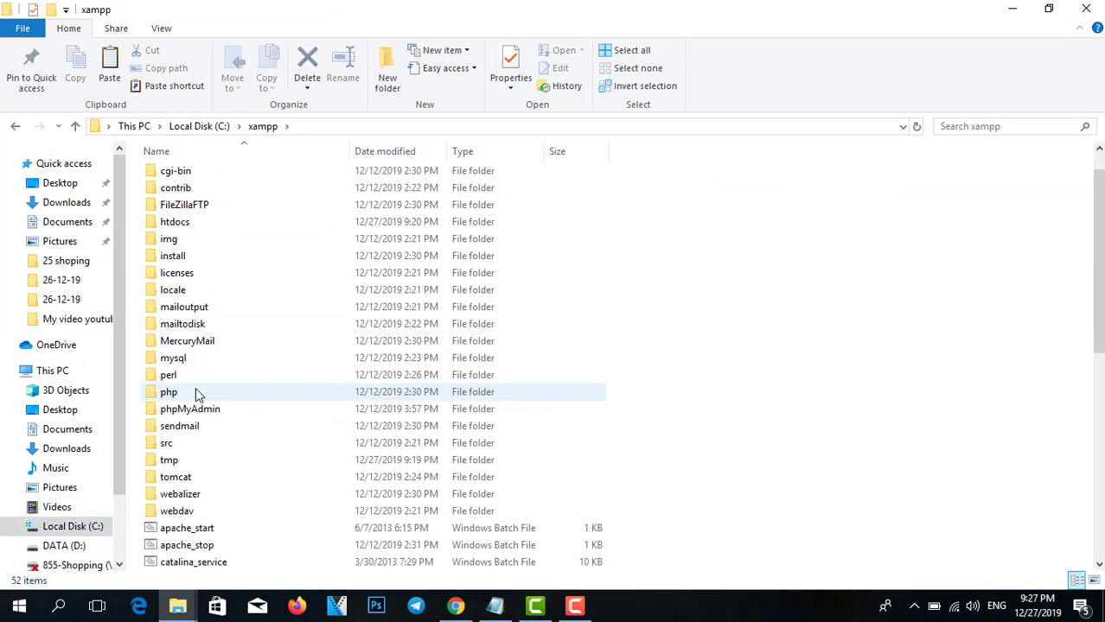
double_click(201, 223)
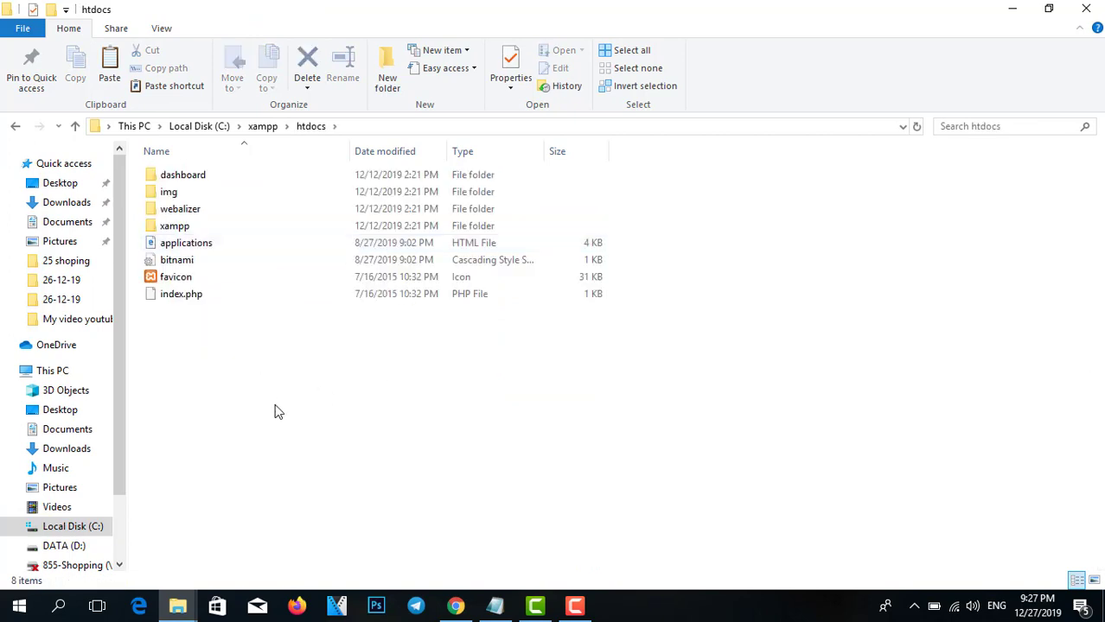
Paste the wordpress-5.3 archive into htdocs and extract it there.
right_click(275, 411)
left_click(336, 284)
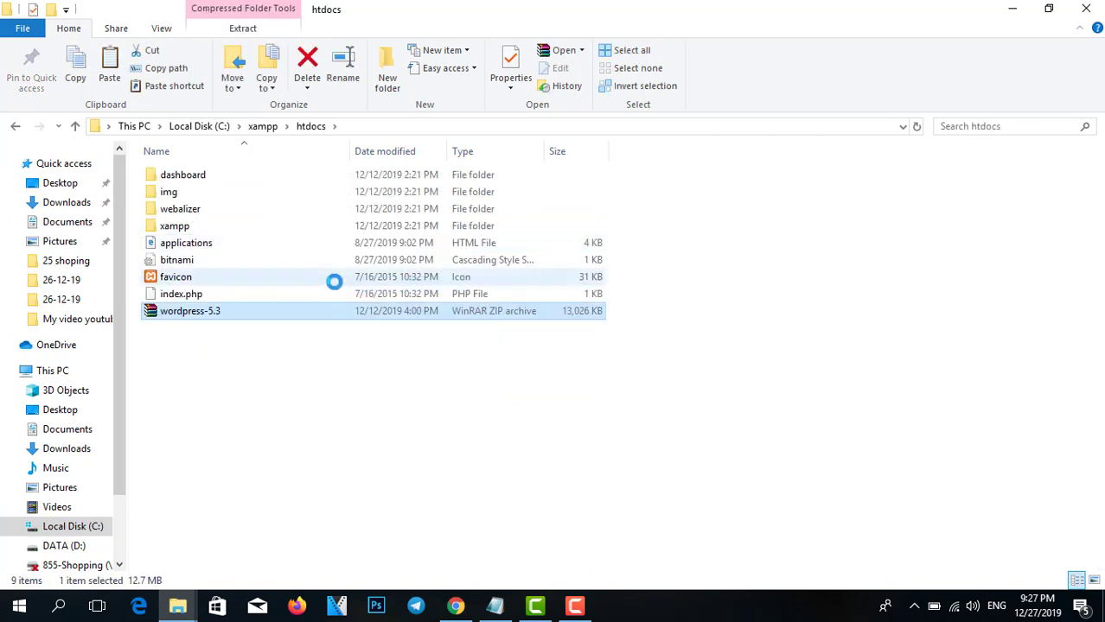
right_click(256, 316)
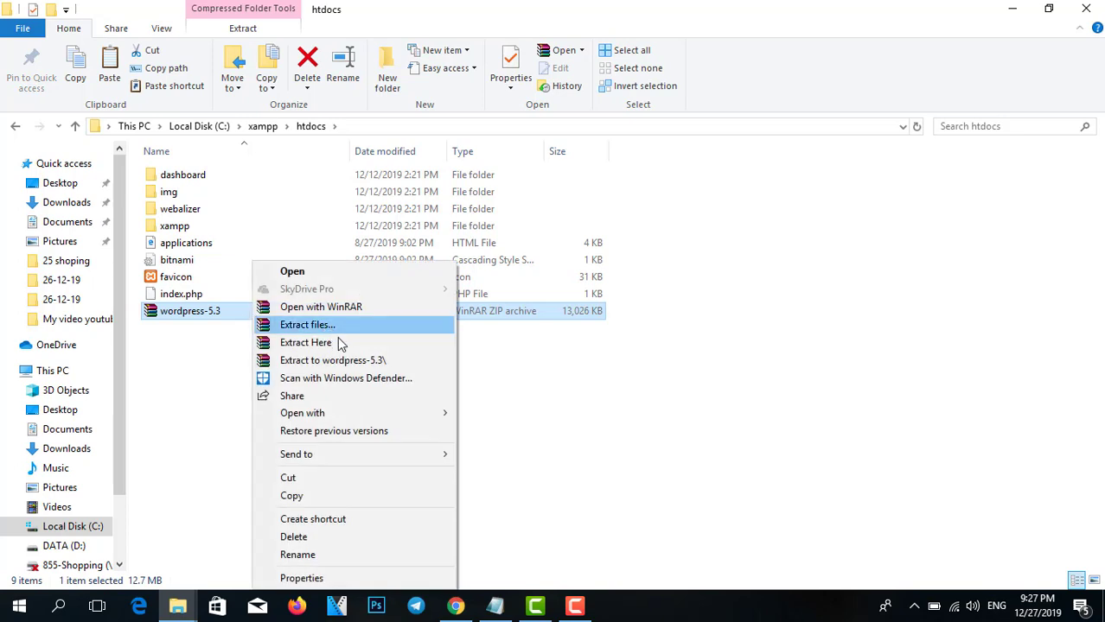
left_click(338, 343)
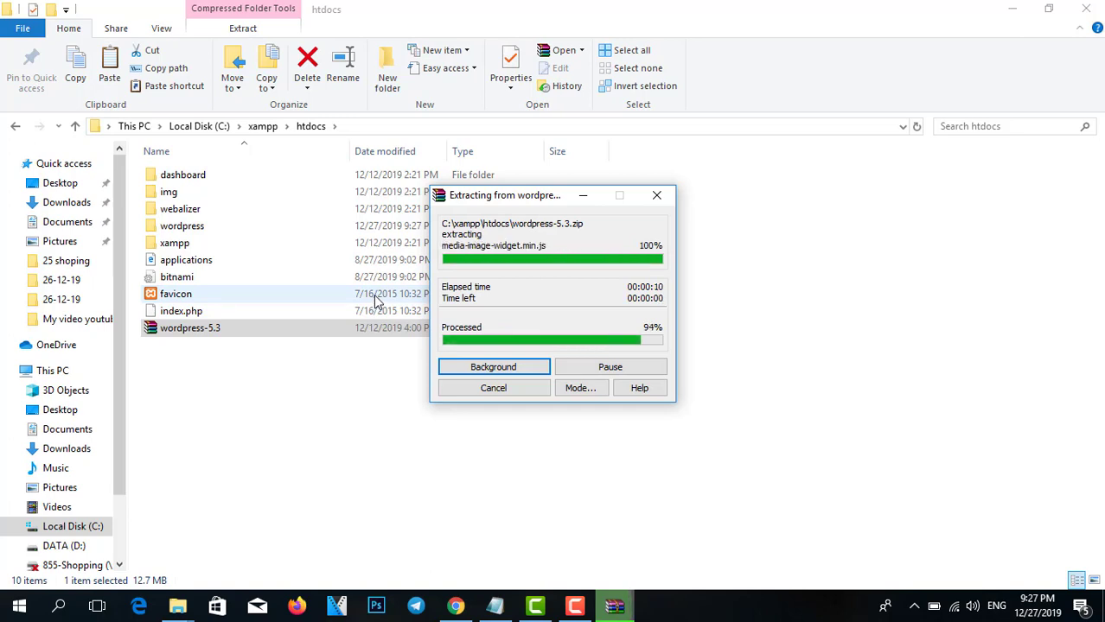
Rename the extracted wordpress folder to onlinecourse.
right_click(209, 228)
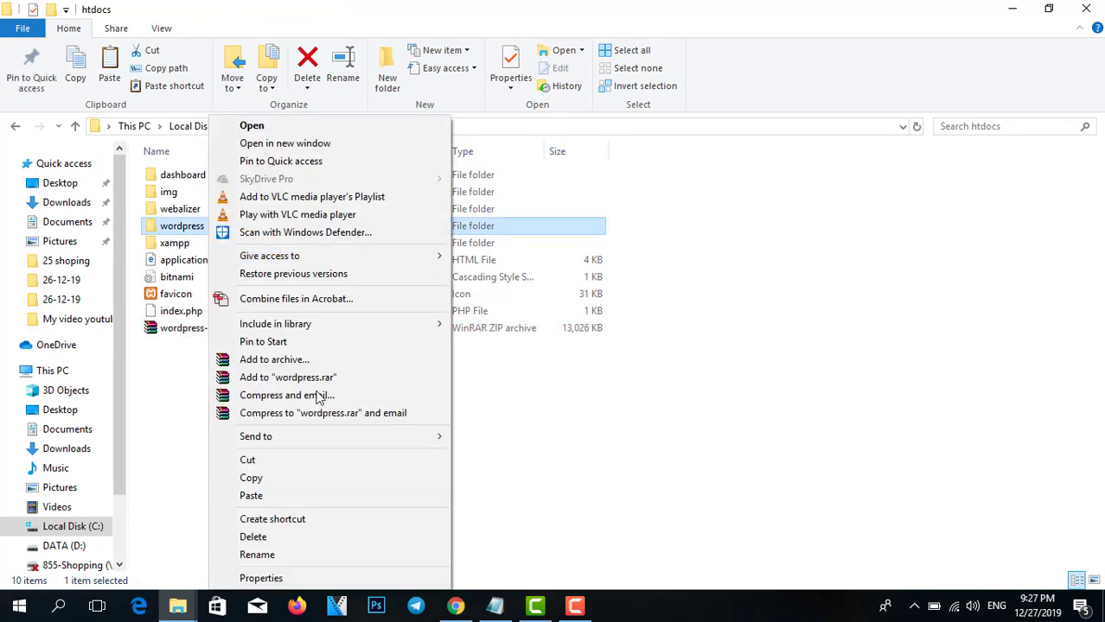
left_click(259, 556)
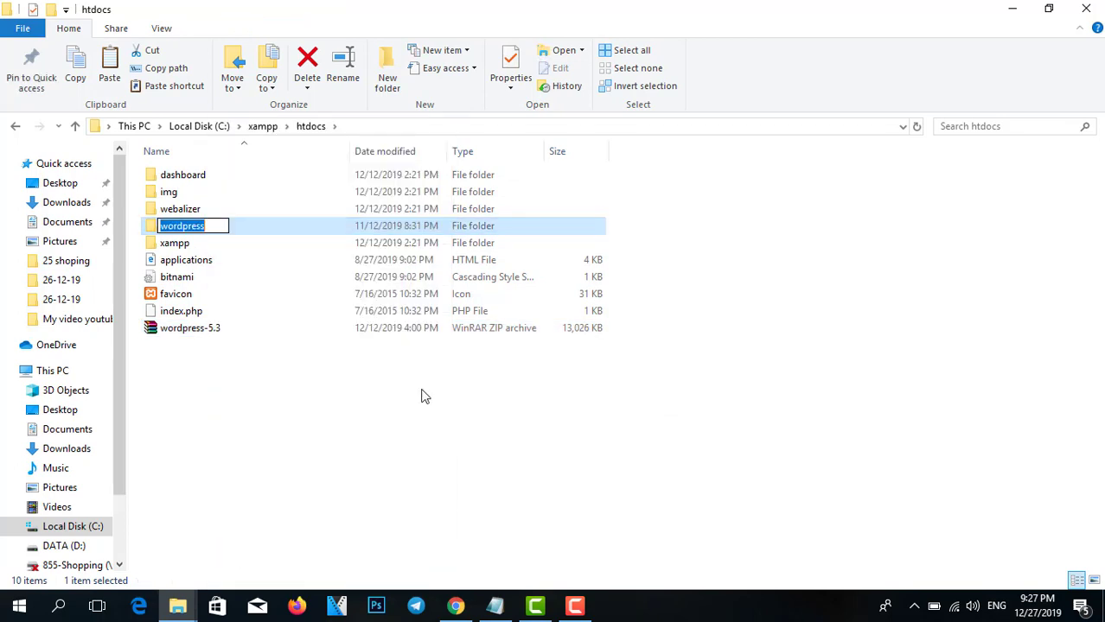
key("BackSpace")
type("course")
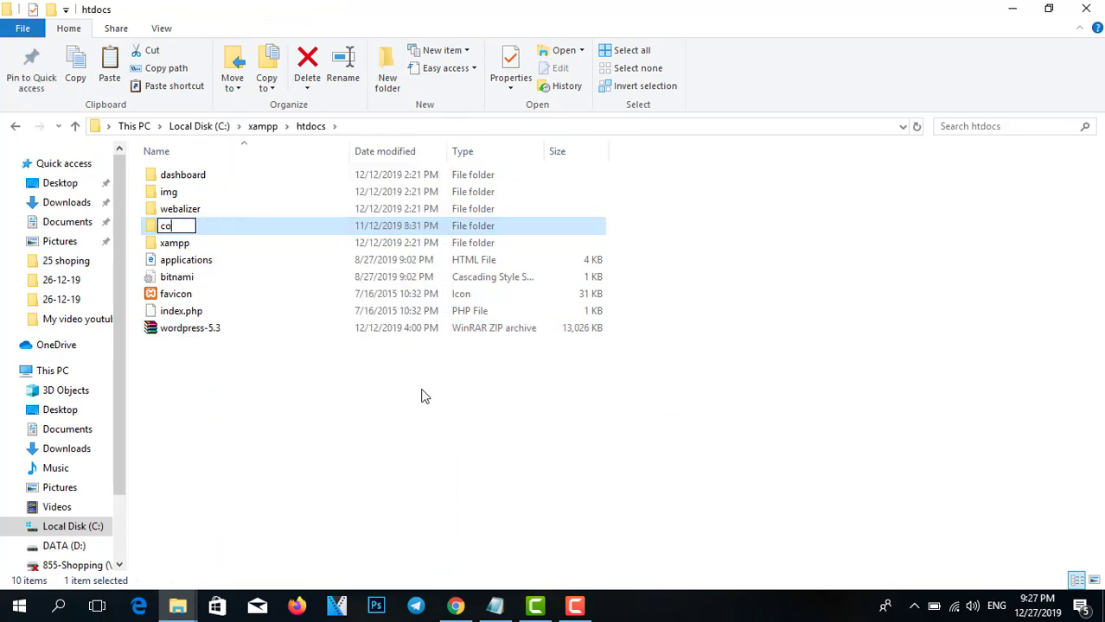
key("BackSpace")
key("BackSpace")
key("BackSpace")
key("BackSpace")
key("BackSpace")
key("BackSpace")
type("onlinecour")
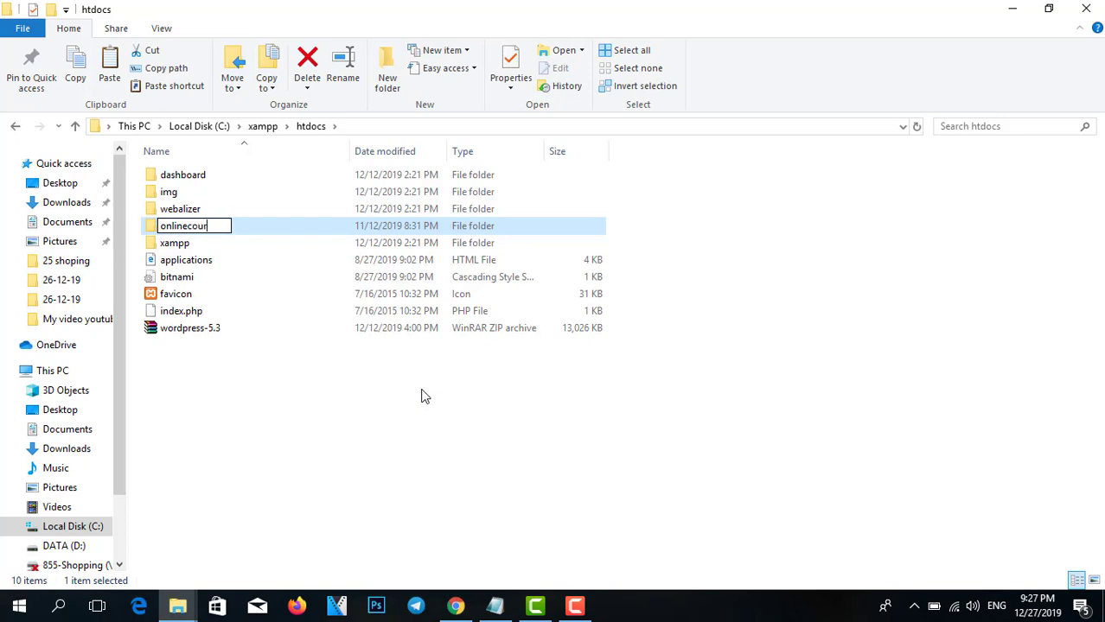
type("se")
key("Return")
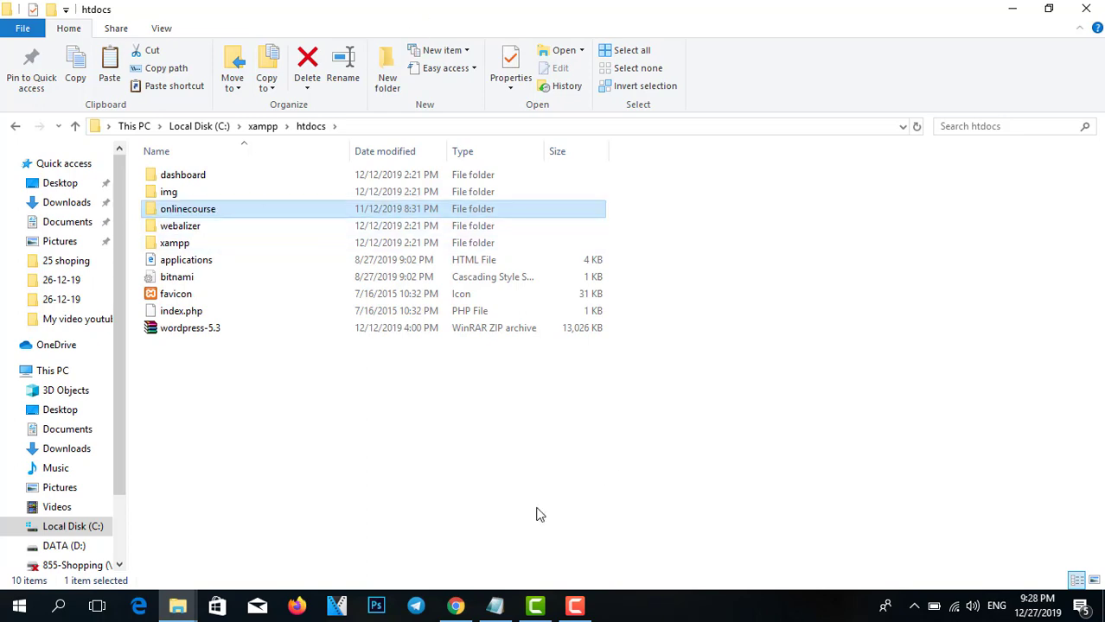
left_click(457, 600)
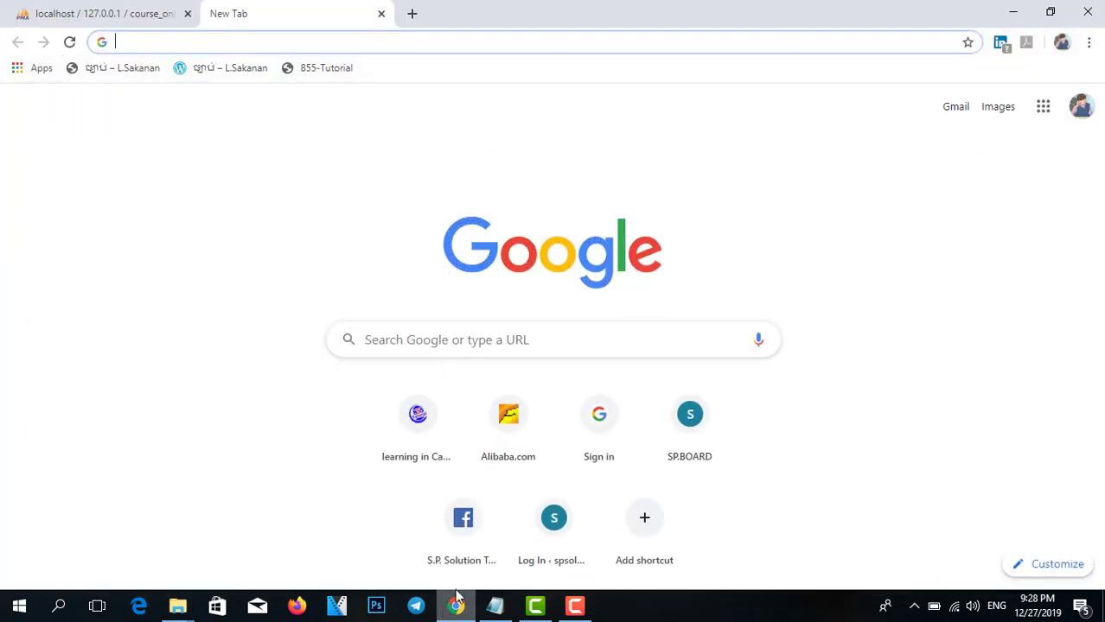
Load localhost/onlinecourse in the new tab to reach the WordPress setup page.
left_click(186, 47)
type("lo")
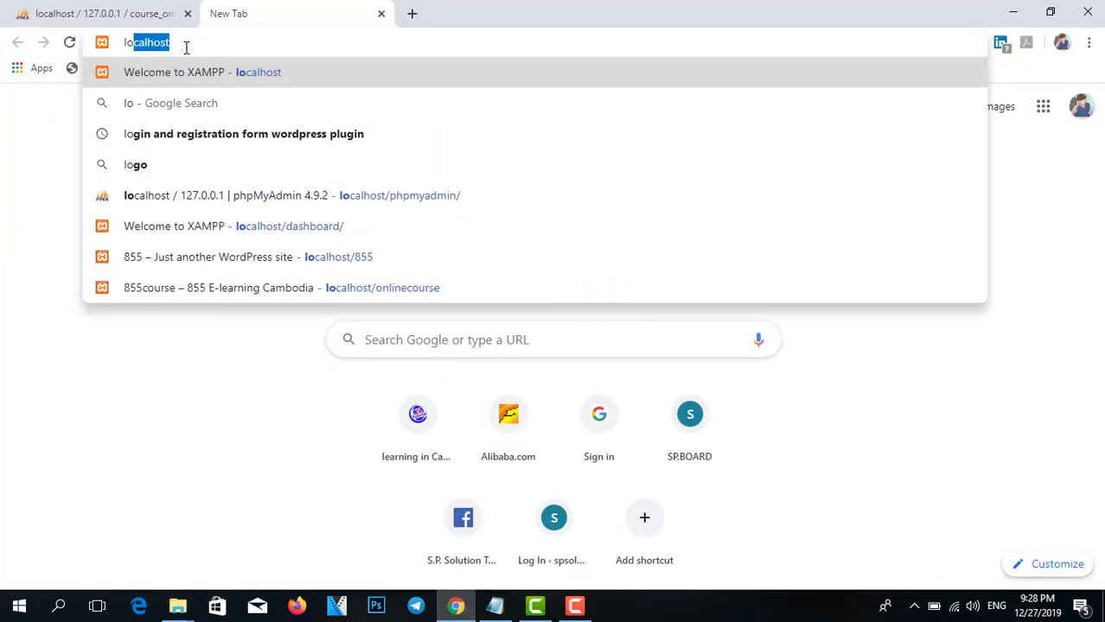
type("calhost/")
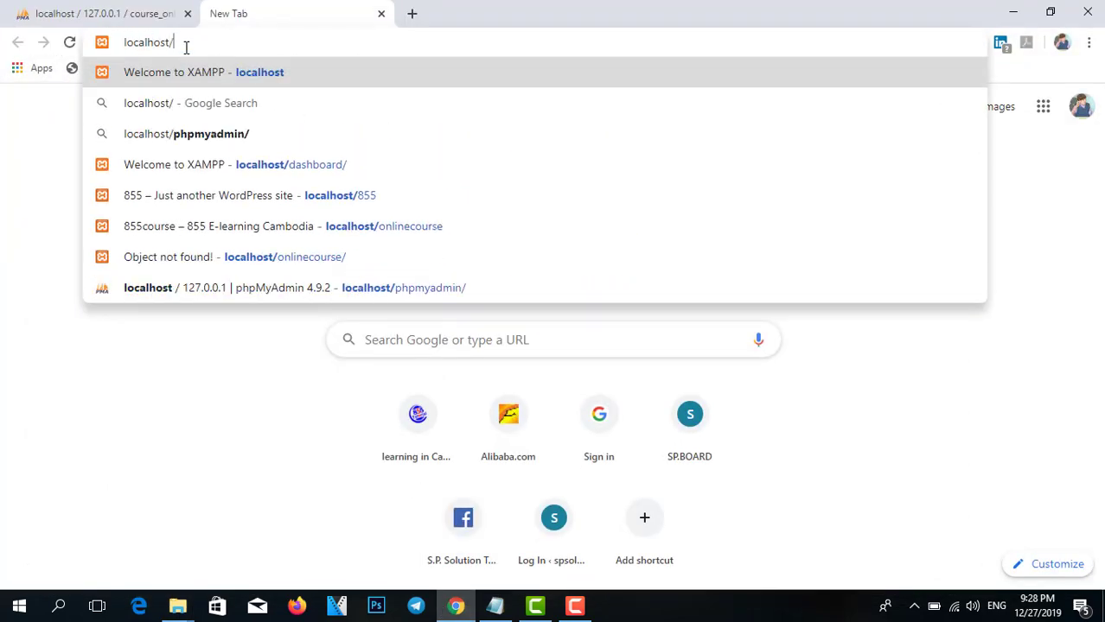
type("onlinecourse/")
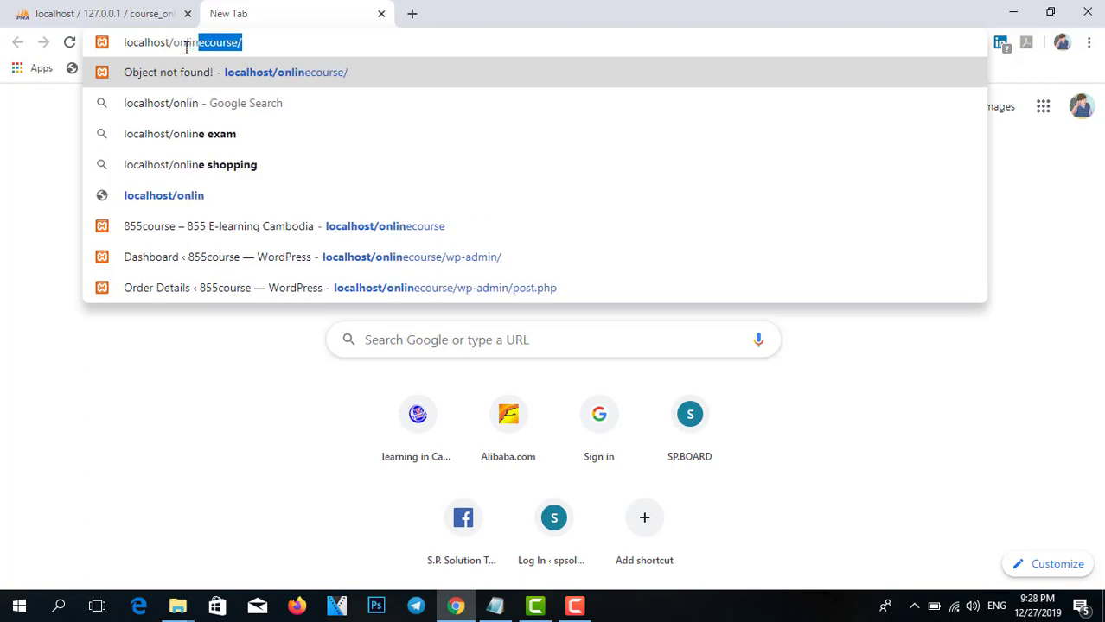
key("Return")
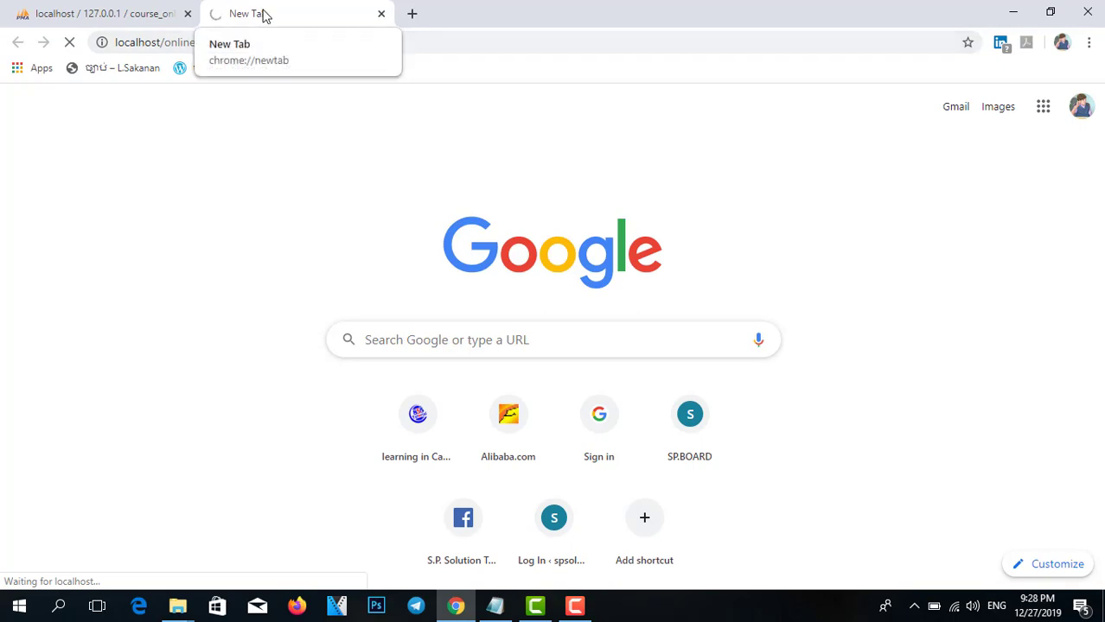
left_click(119, 8)
left_click(324, 9)
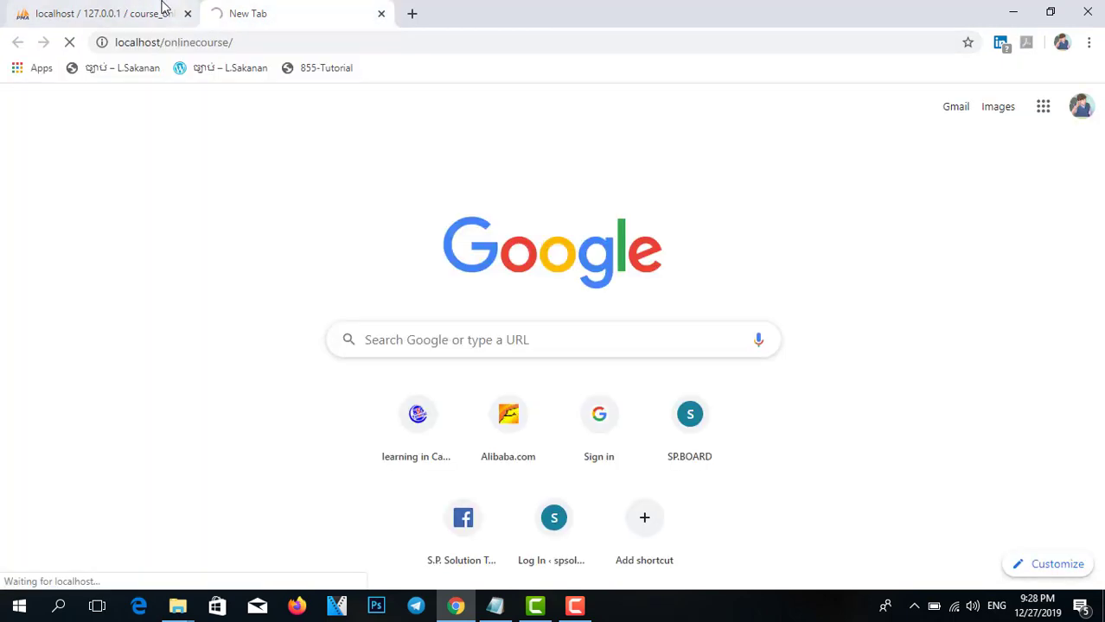
left_click(165, 9)
left_click(216, 10)
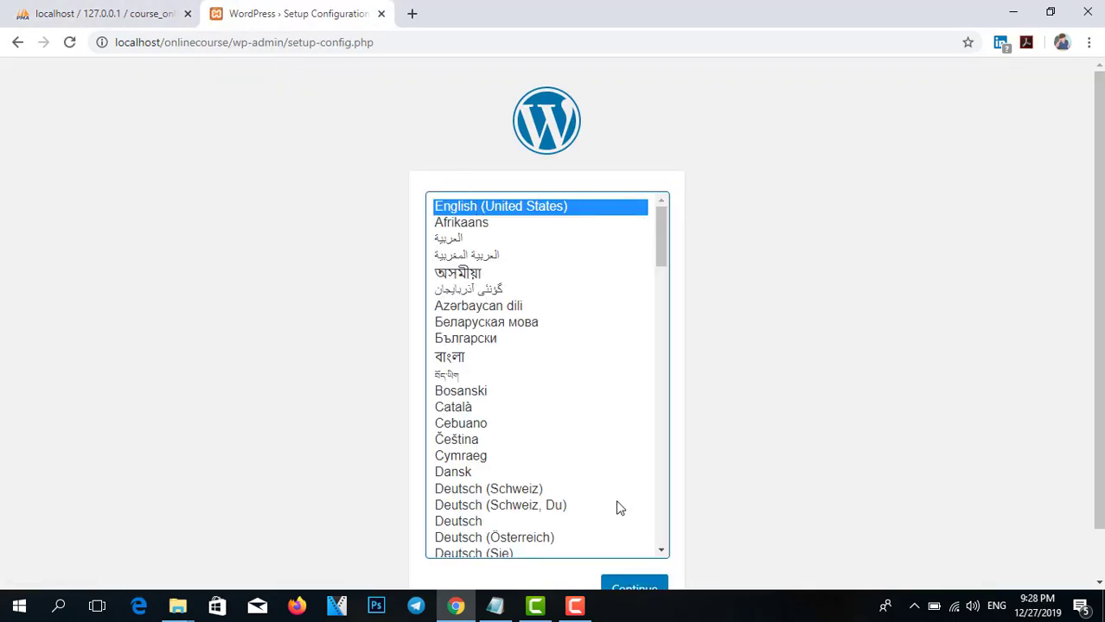
Keep English as the language and proceed to the database connection form.
scroll(704, 467, "down", 1)
left_click(654, 537)
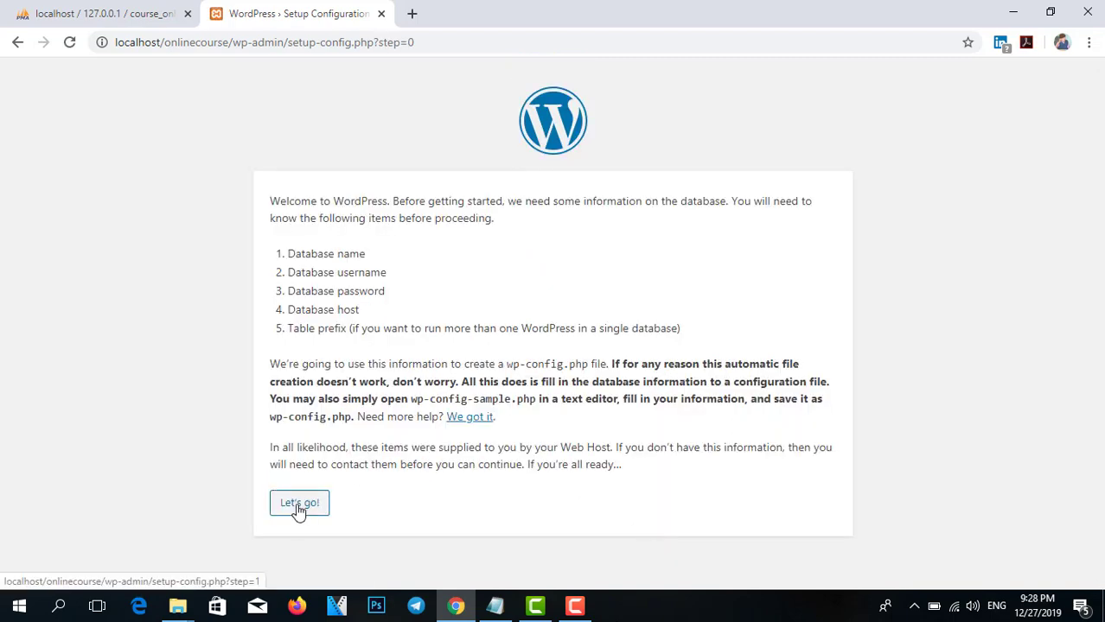
left_click(297, 503)
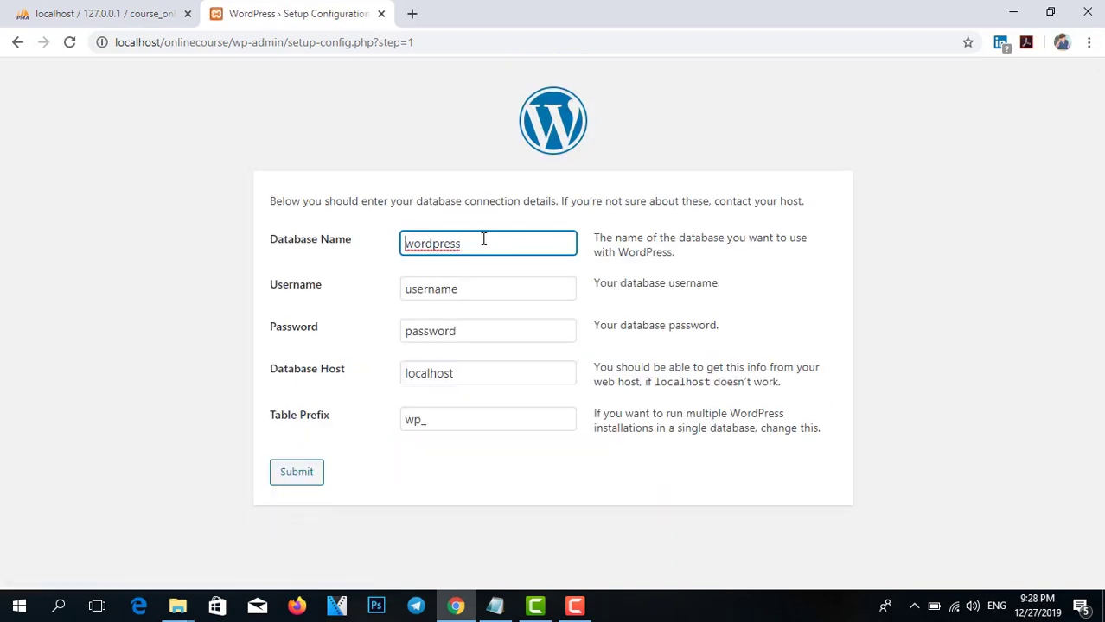
Copy the course_online name from phpMyAdmin into the Database Name field.
left_click_drag(482, 241, 280, 246)
left_click(160, 13)
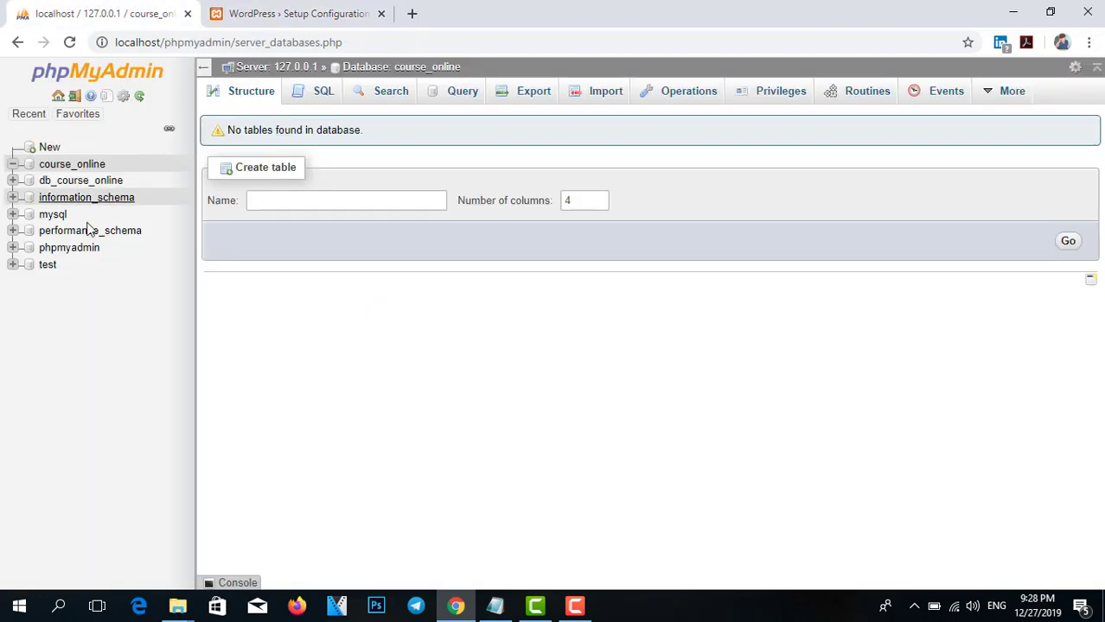
left_click_drag(113, 169, 43, 164)
right_click(69, 163)
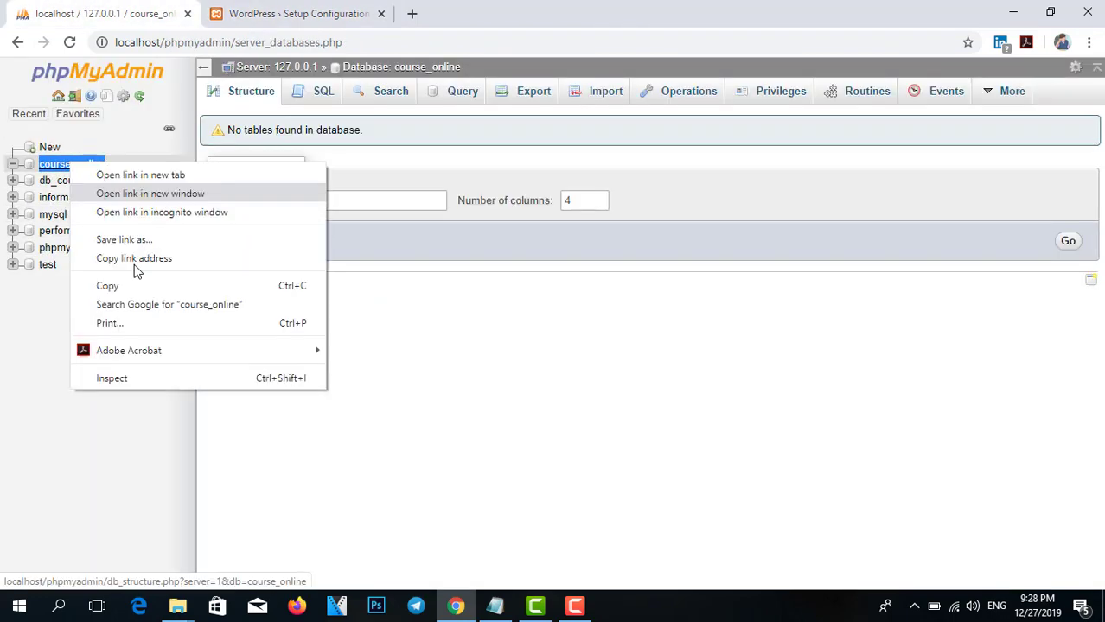
left_click(108, 286)
left_click(286, 9)
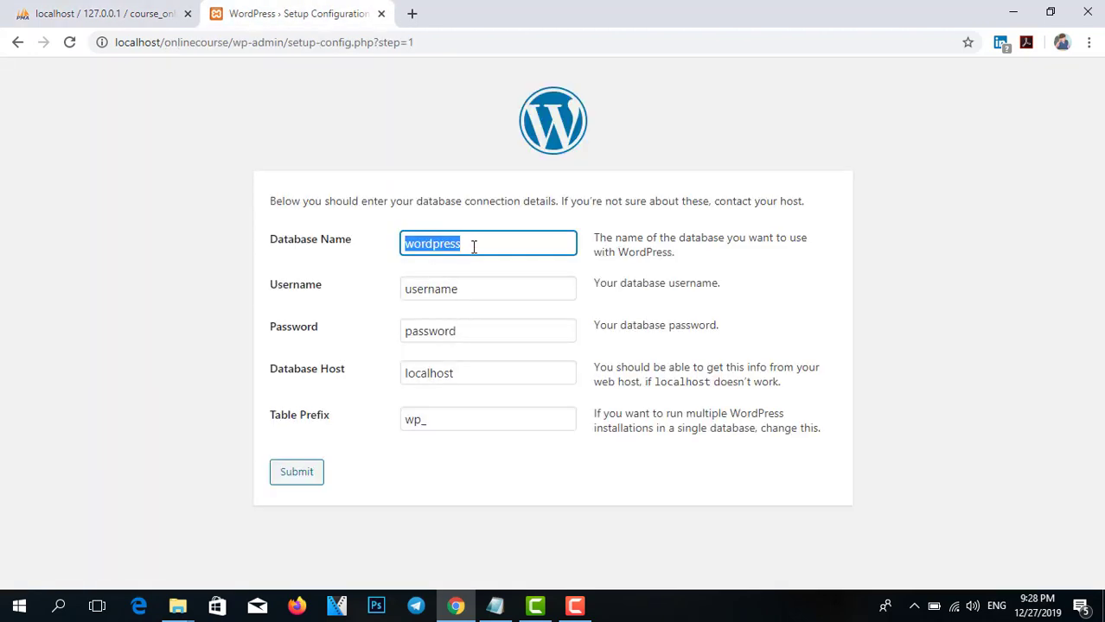
key("ctrl+v")
Enter root as the username, leave the password empty, and submit.
key("Tab")
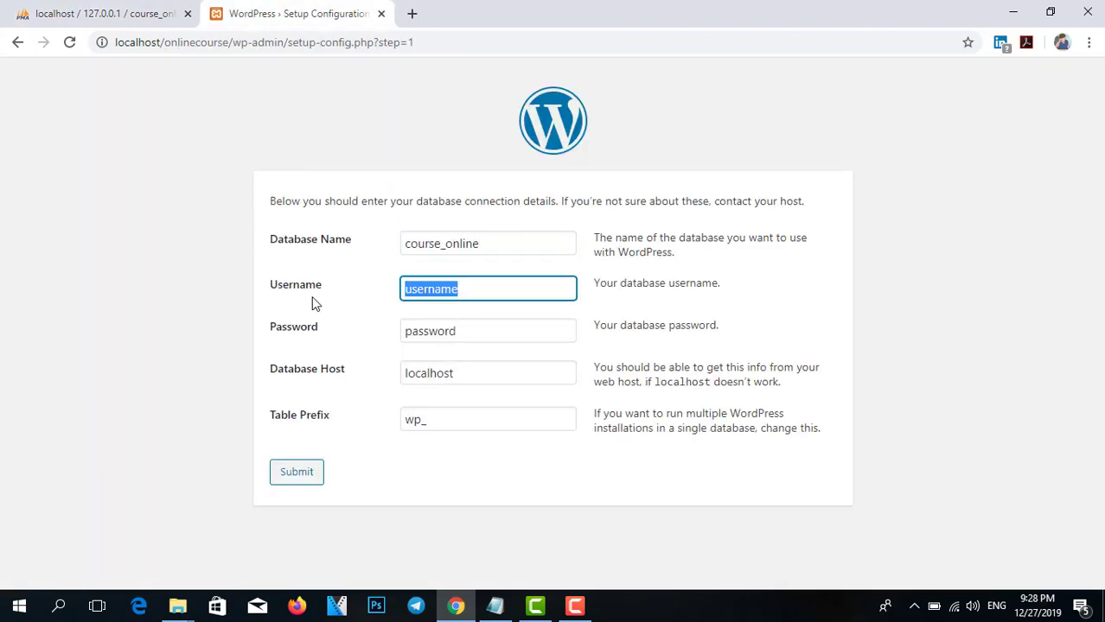
type("root")
key("Tab")
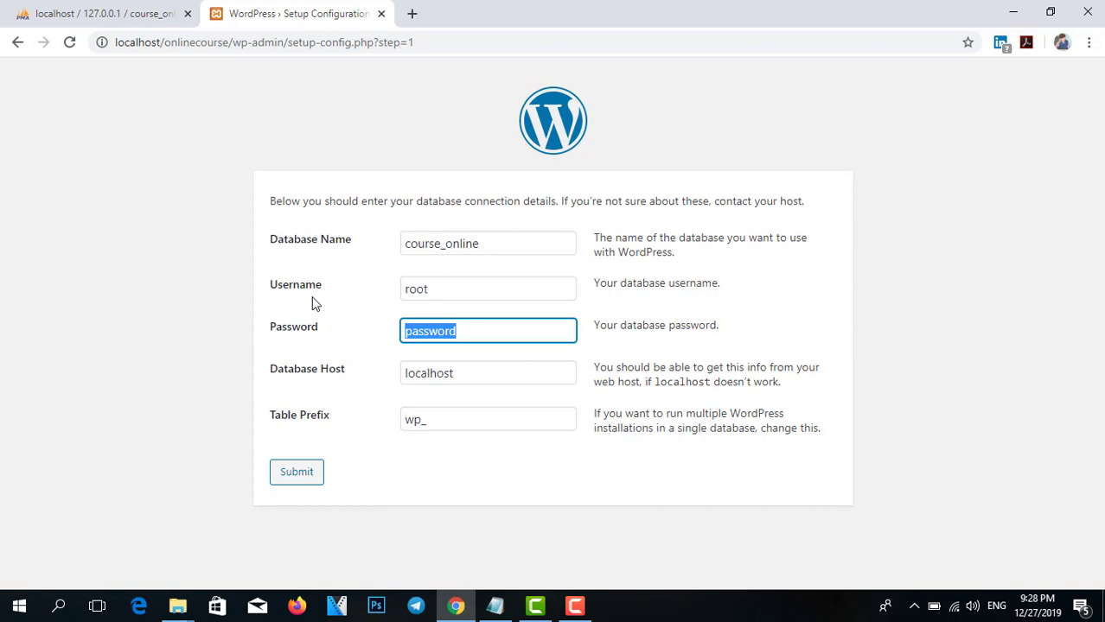
key("BackSpace")
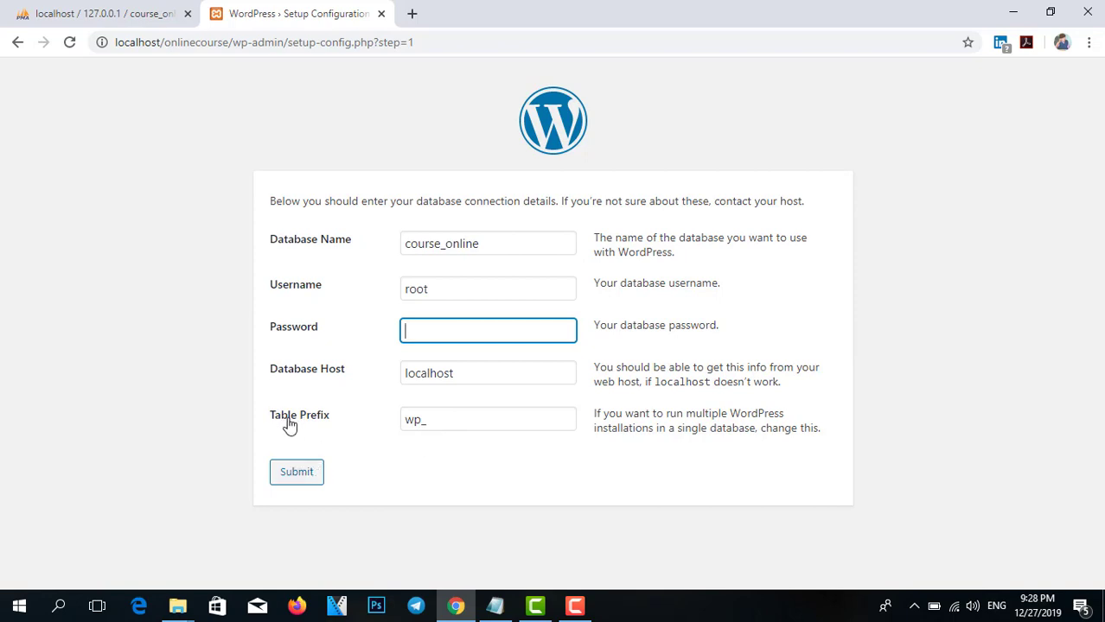
left_click(313, 475)
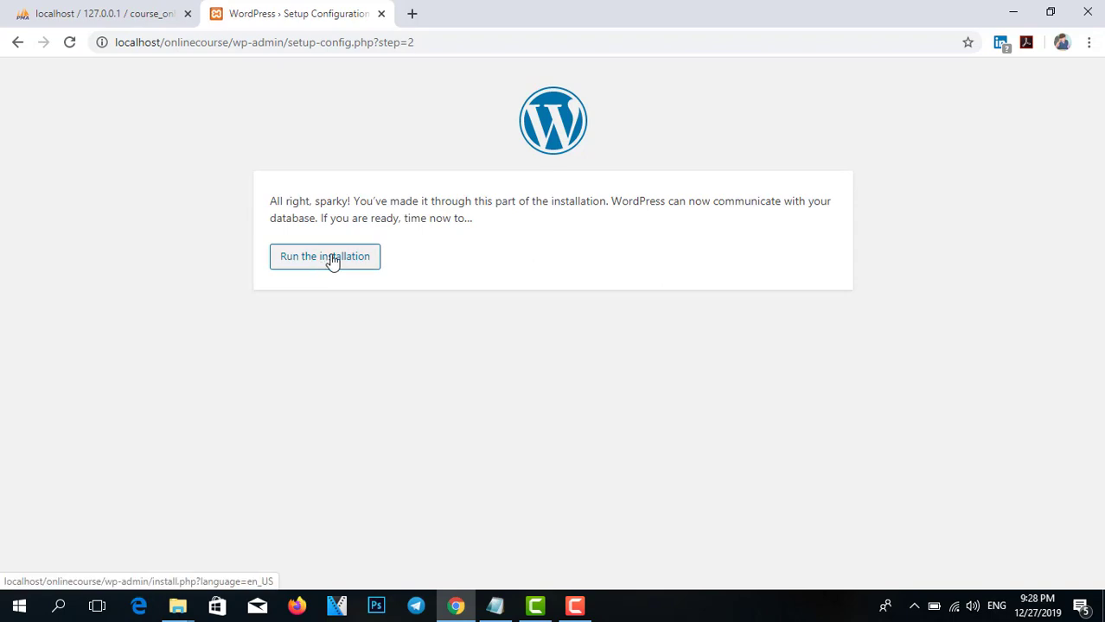
Run the installation and enter the site title E-learning Cambodia and admin password.
left_click(335, 264)
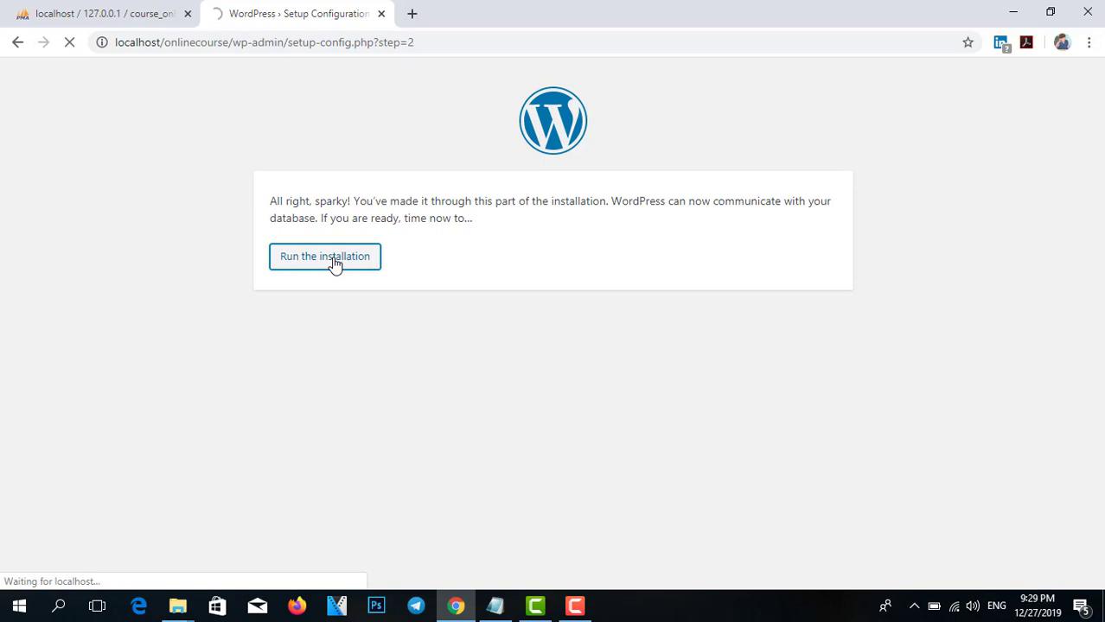
scroll(443, 432, "down", 2)
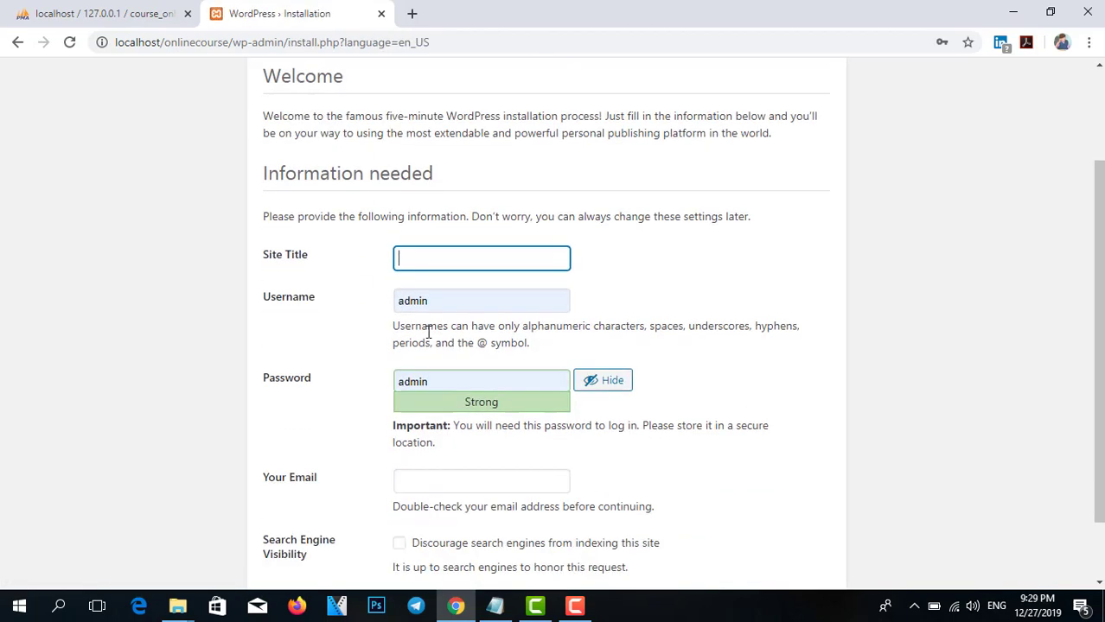
left_click(439, 235)
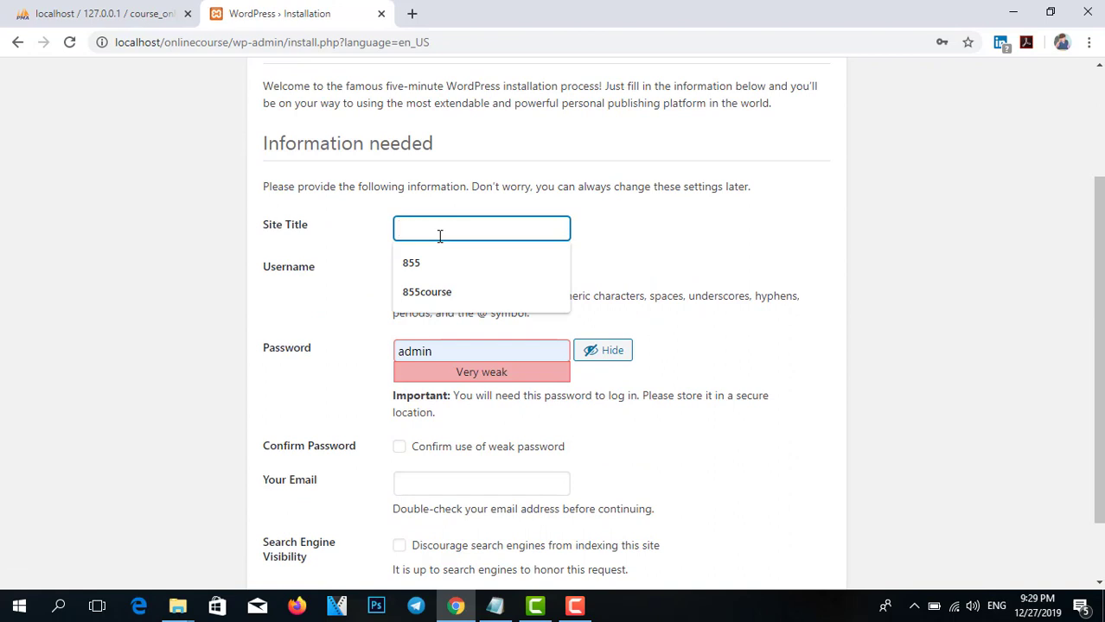
type("E-learning Cambodia")
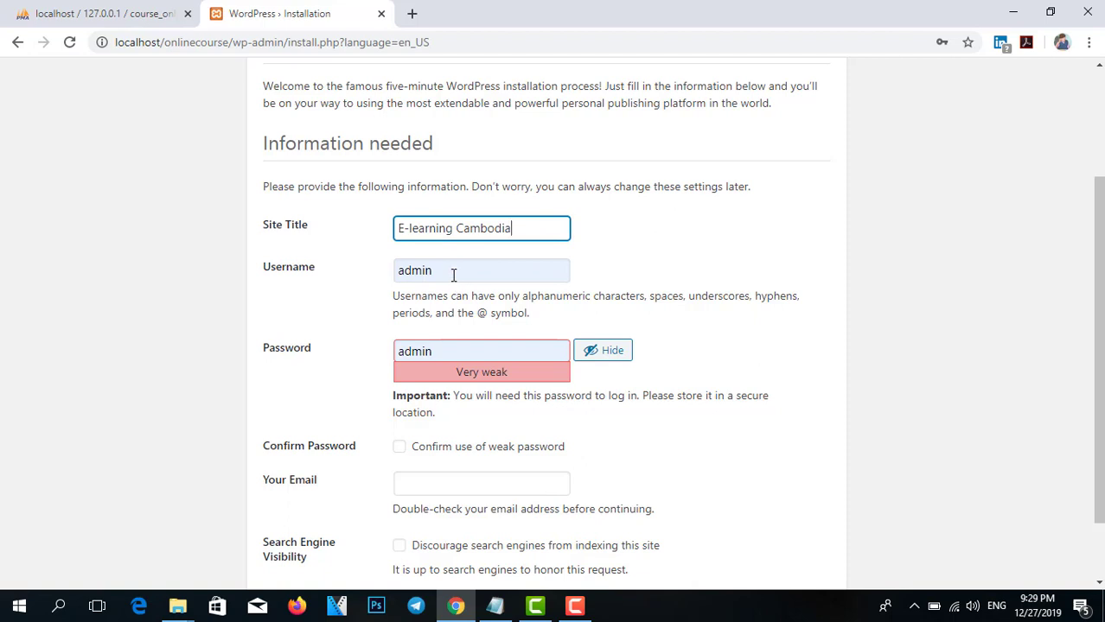
left_click(602, 350)
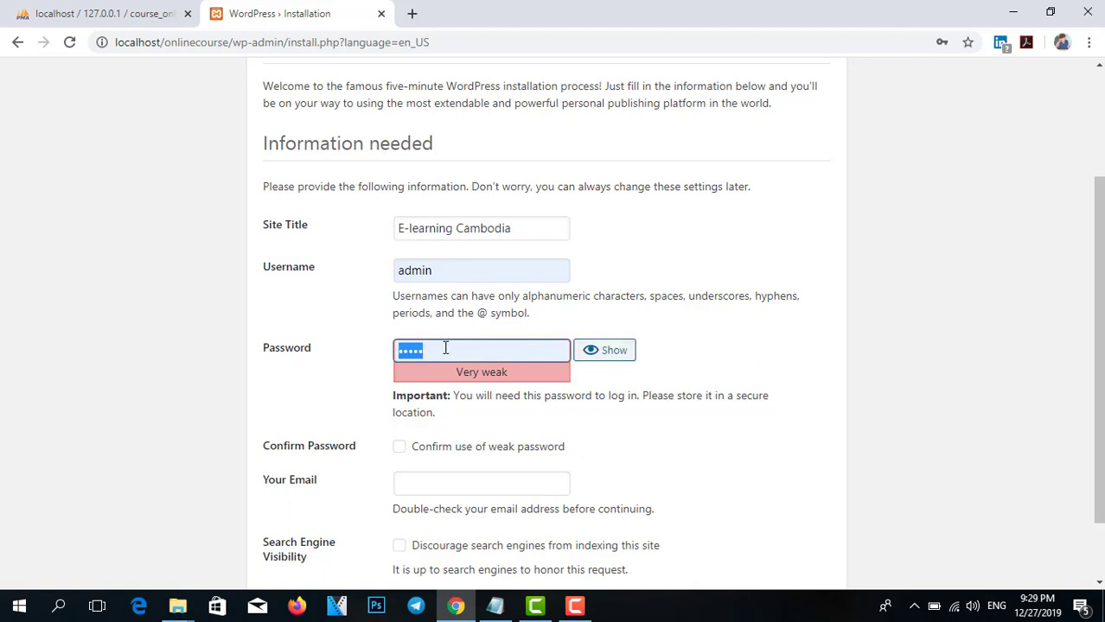
type("a")
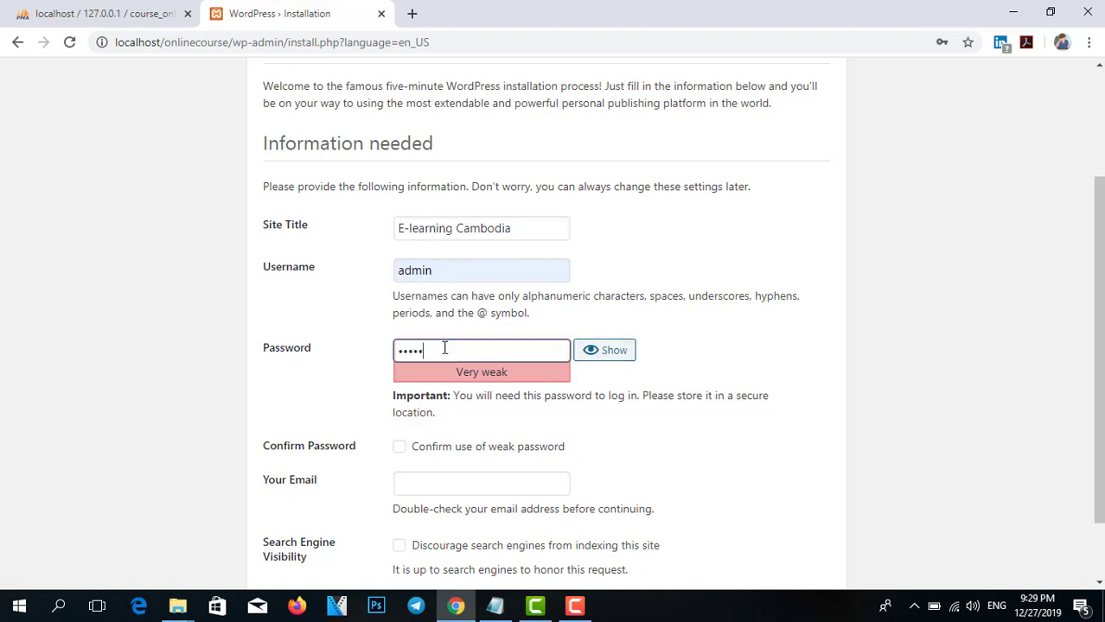
Confirm the weak password, fill in the admin e-mail, and install WordPress.
scroll(444, 348, "down", 1)
left_click(399, 367)
left_click(415, 407)
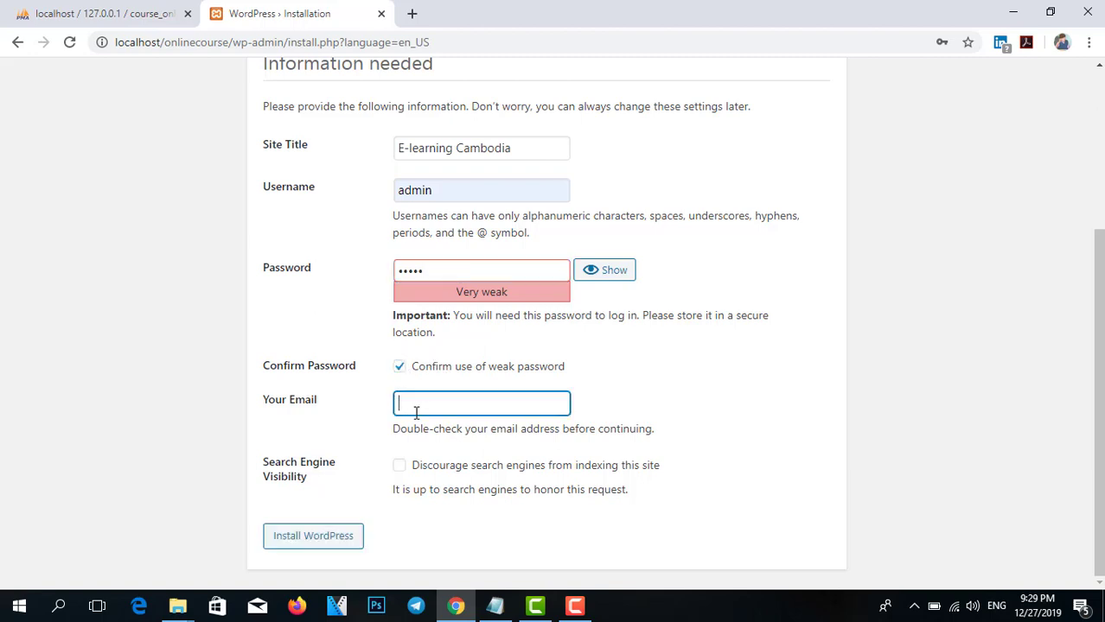
left_click(442, 438)
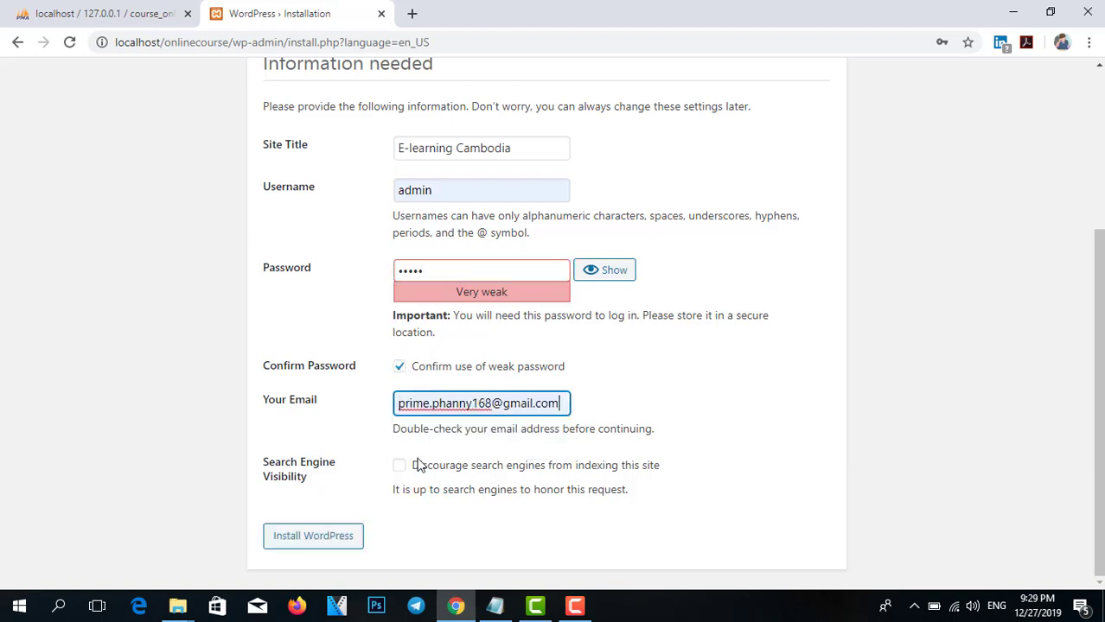
left_click(319, 541)
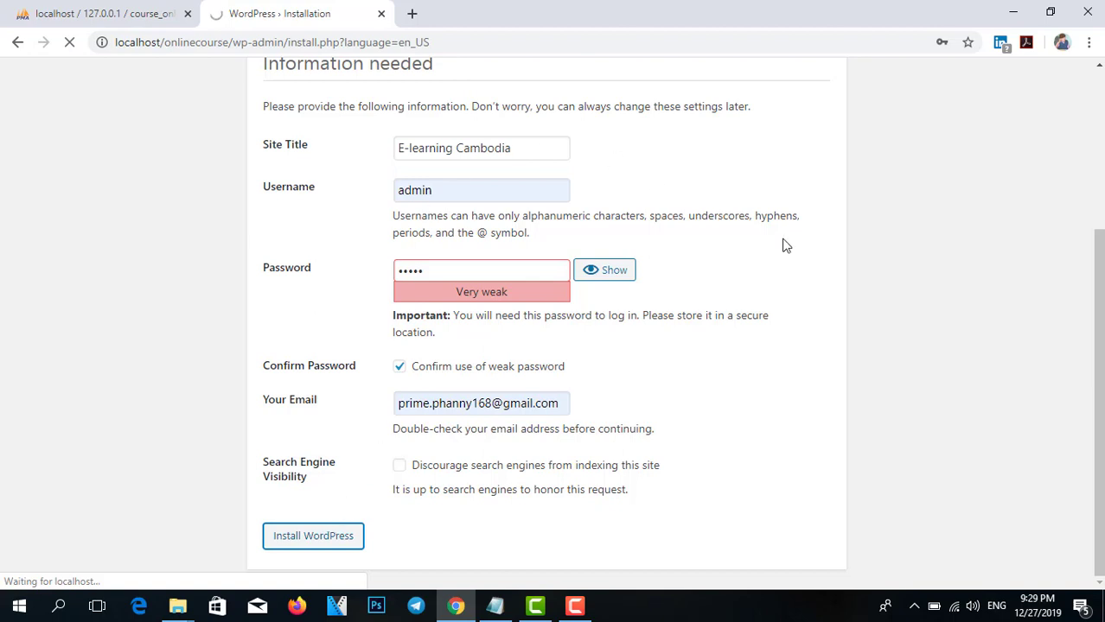
scroll(1041, 350, "up", 3)
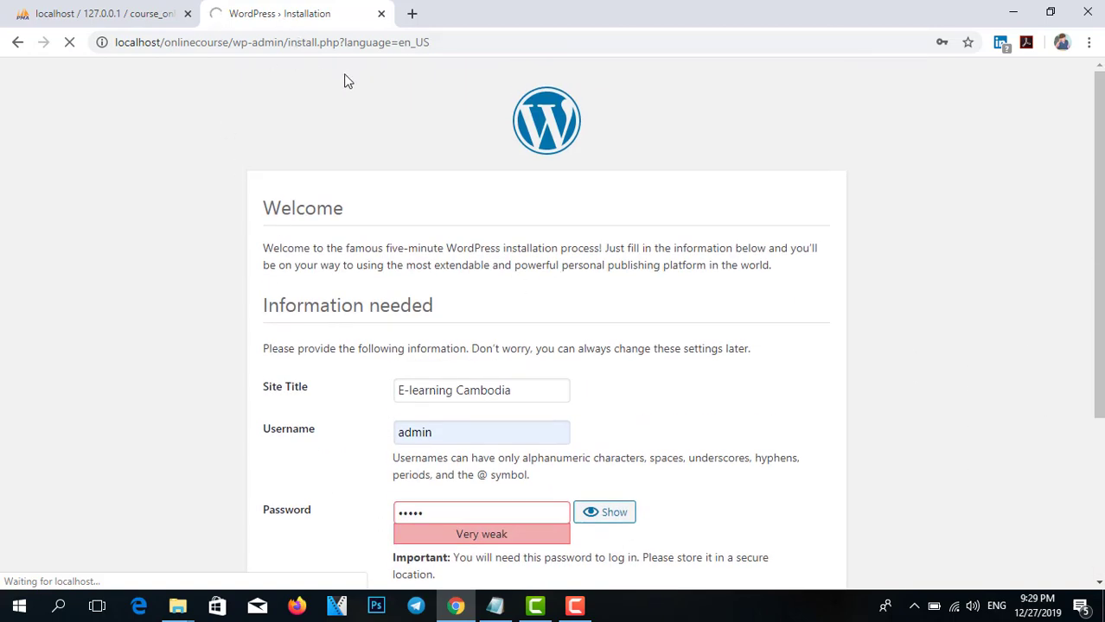
scroll(587, 376, "down", 1)
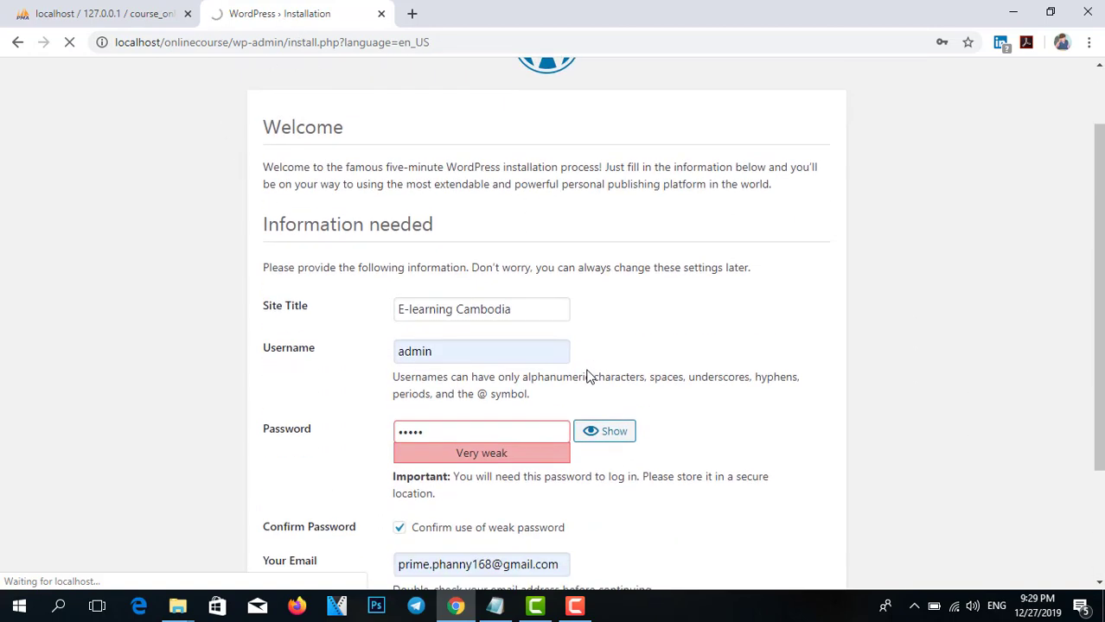
scroll(393, 345, "down", 2)
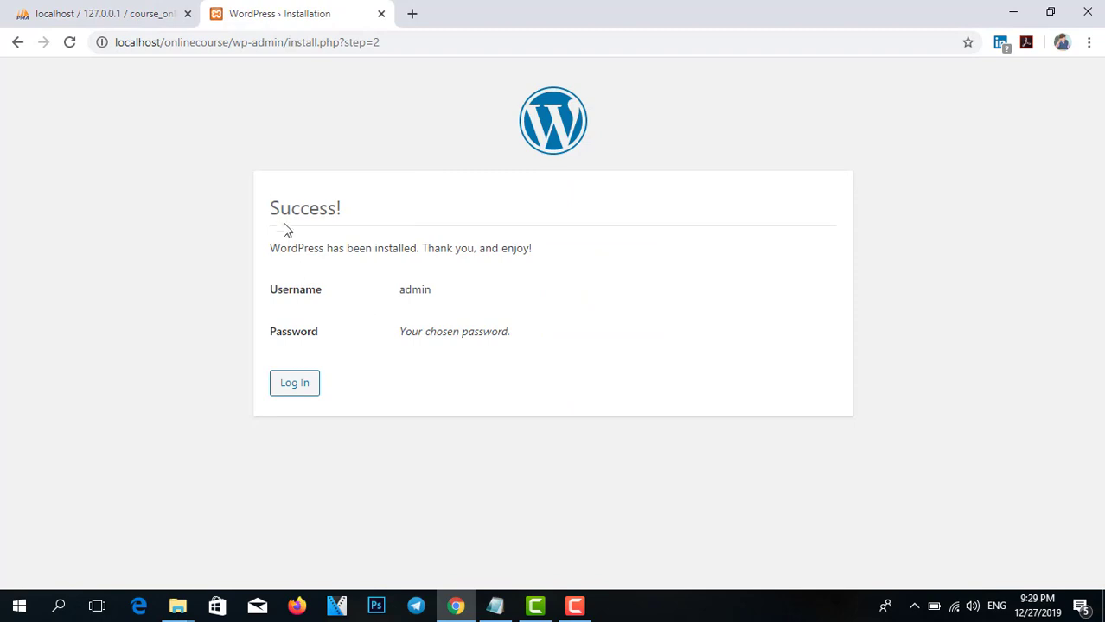
Log in at wp-login.php as admin with the administrator password.
left_click(298, 387)
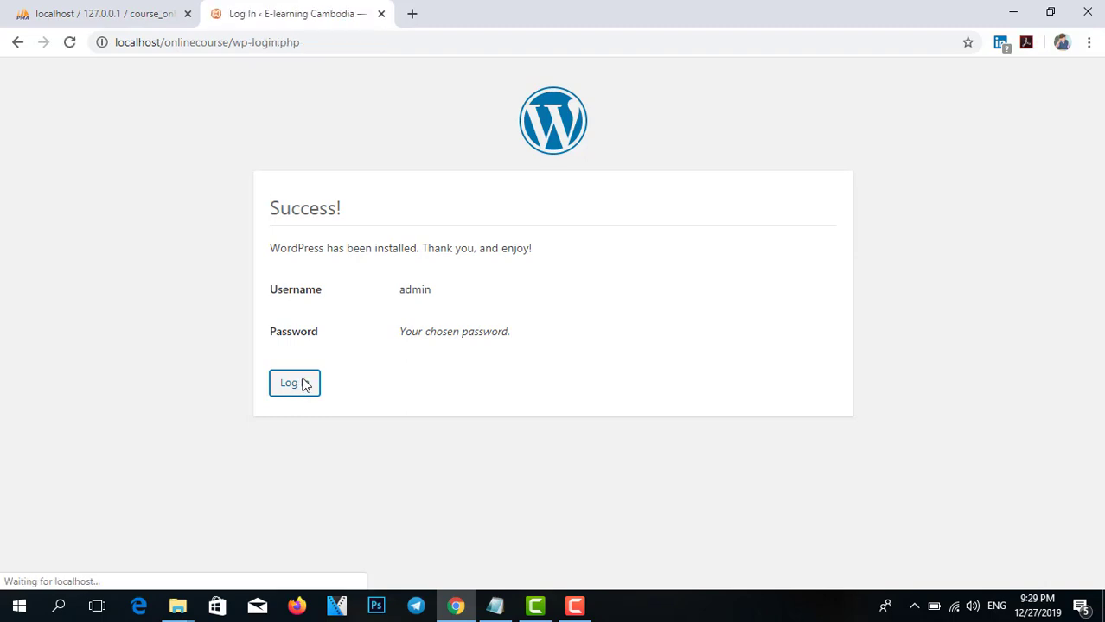
double_click(532, 299)
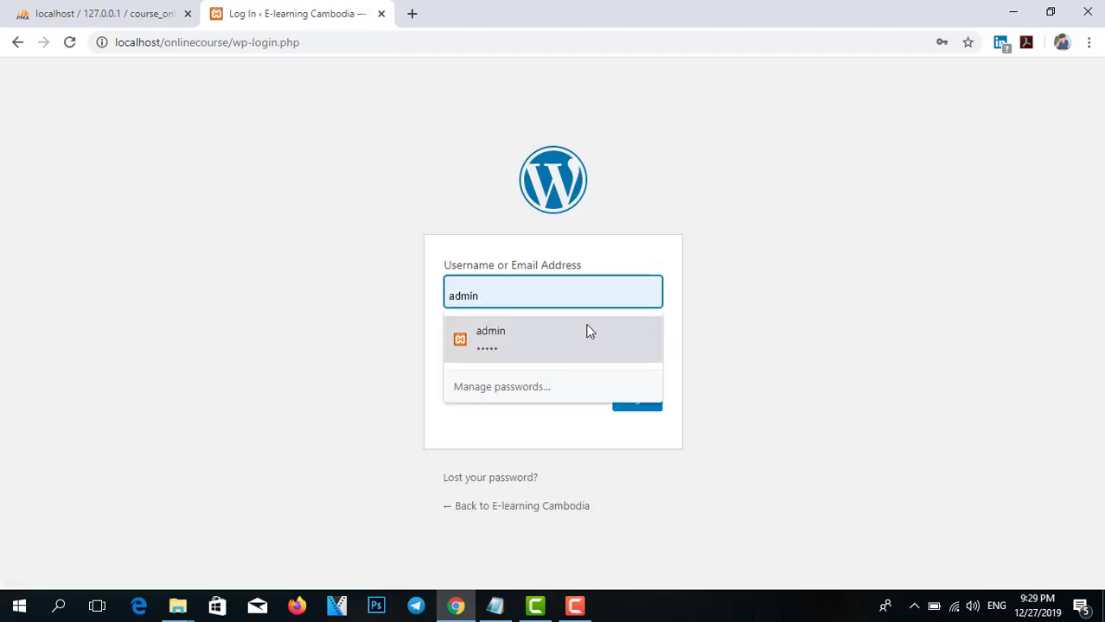
left_click_drag(520, 287, 368, 296)
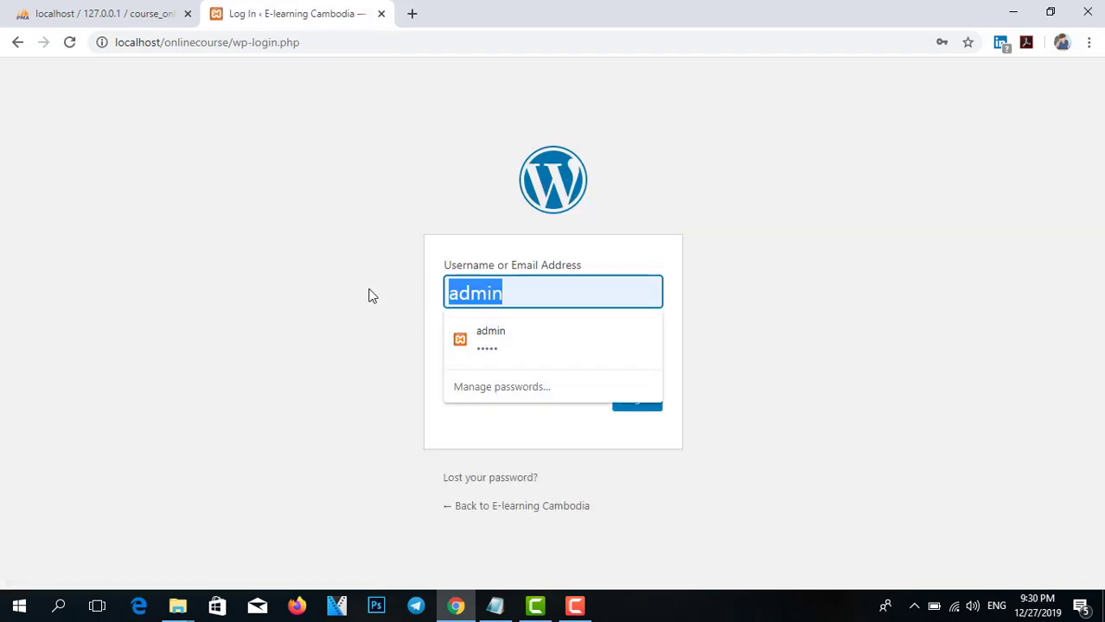
type("admin")
key("Tab")
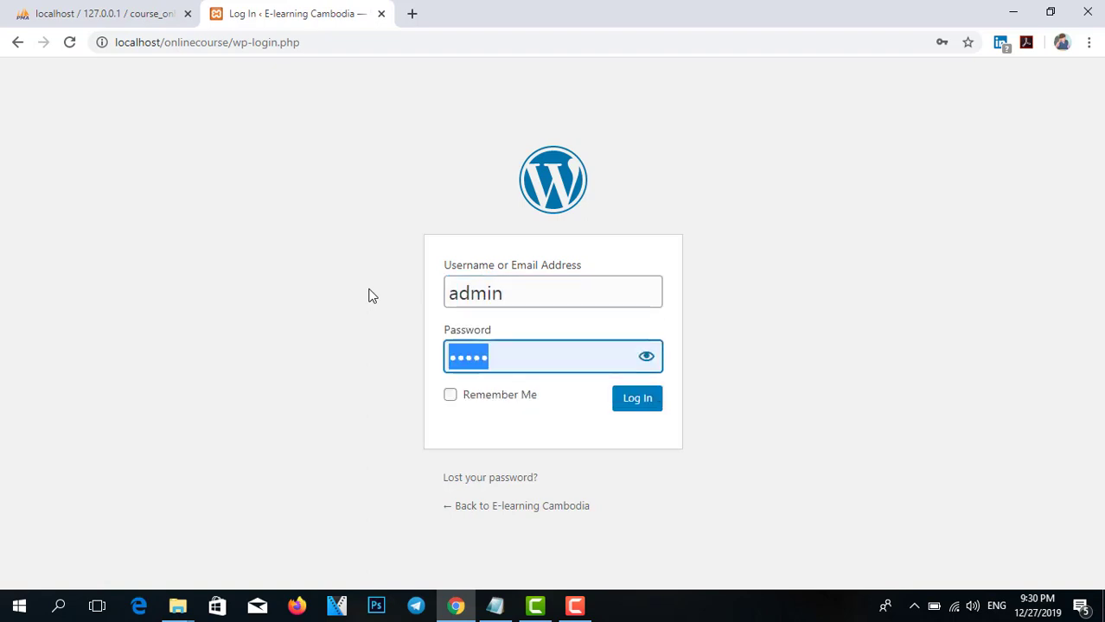
type("admi")
key("BackSpace")
key("BackSpace")
key("BackSpace")
key("BackSpace")
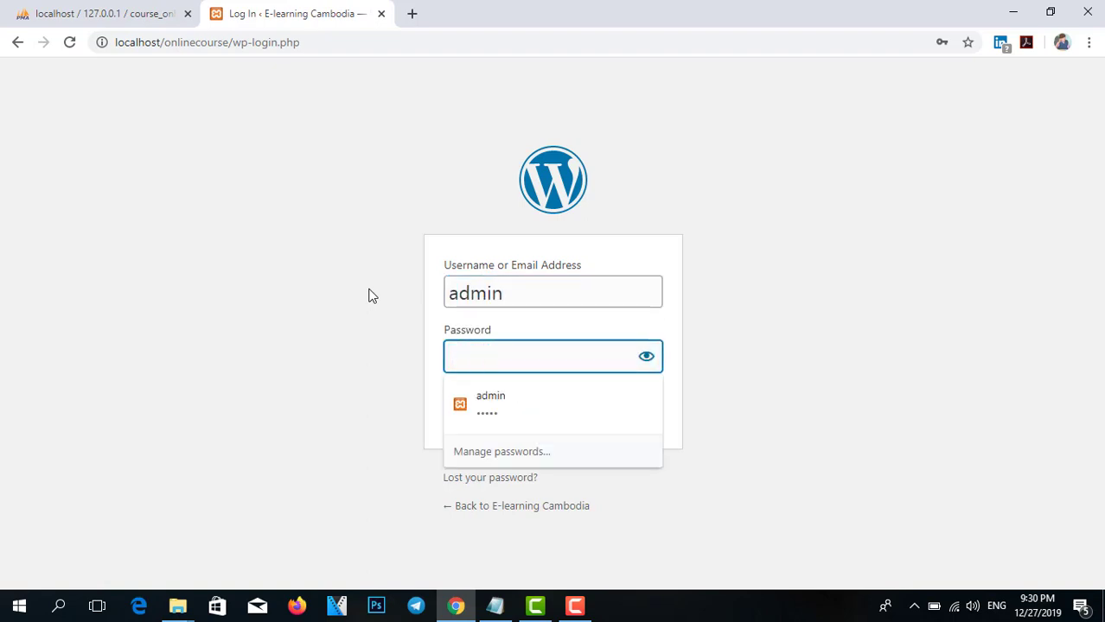
type("admin")
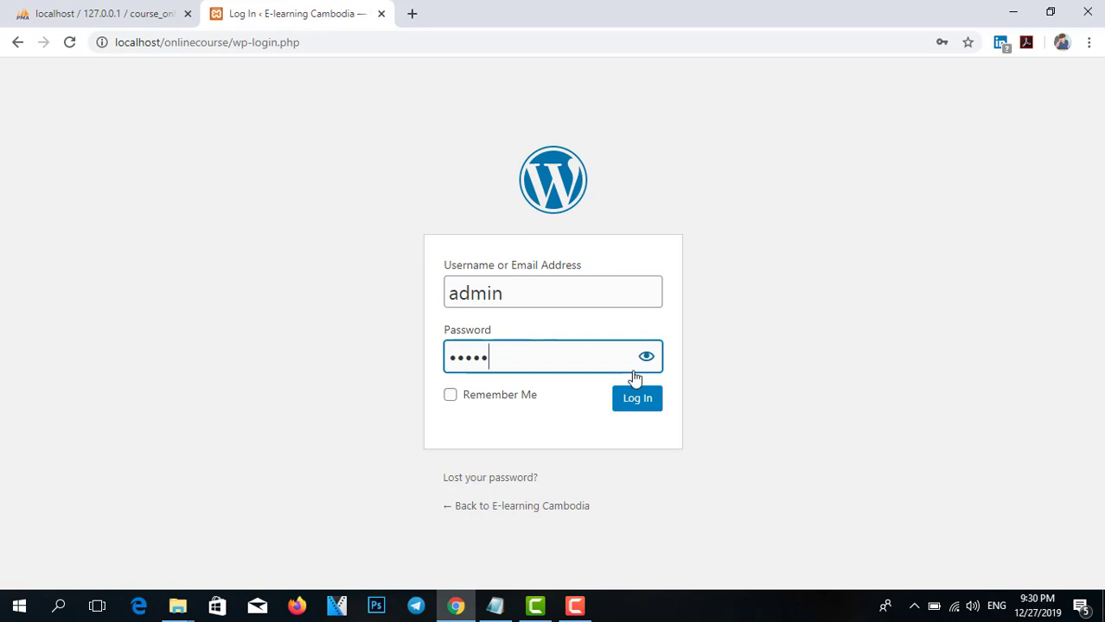
left_click(640, 402)
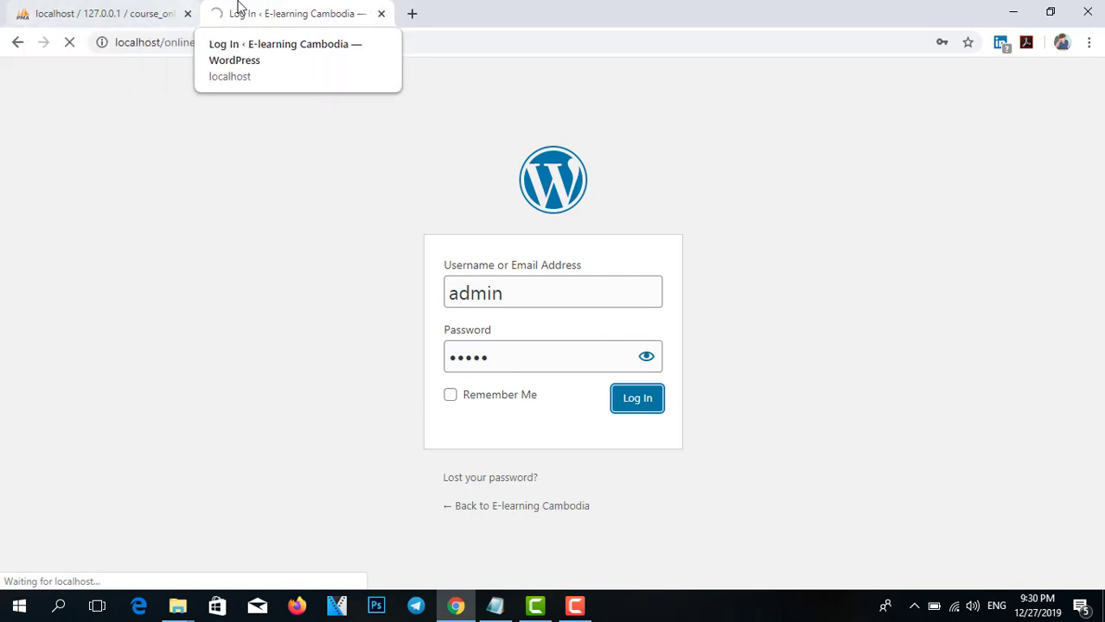
left_click(103, 13)
left_click(306, 9)
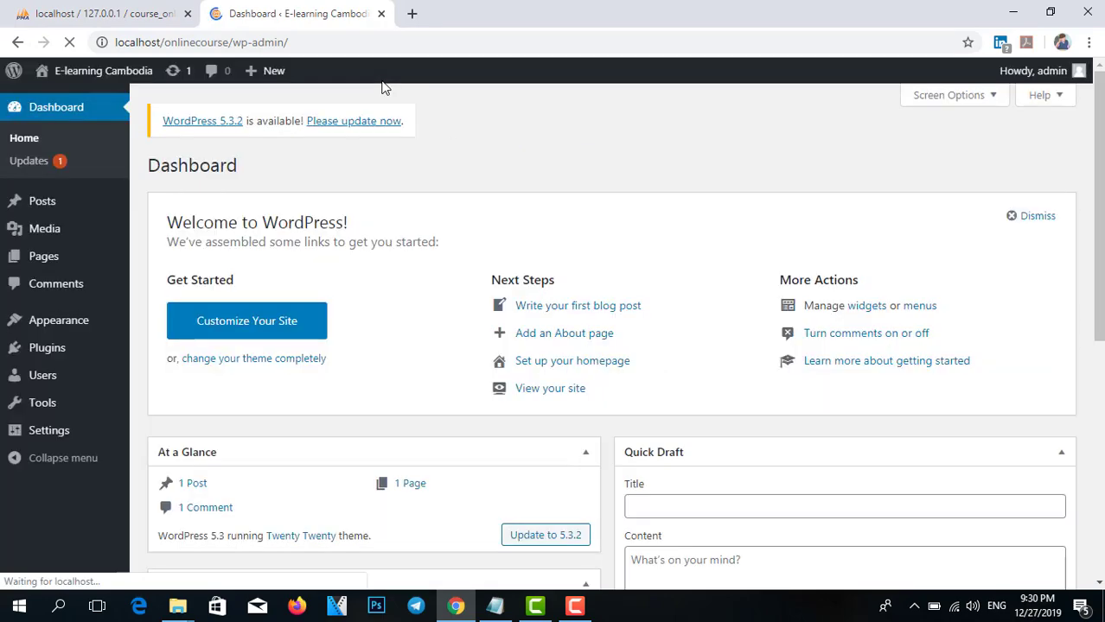
scroll(413, 209, "down", 2)
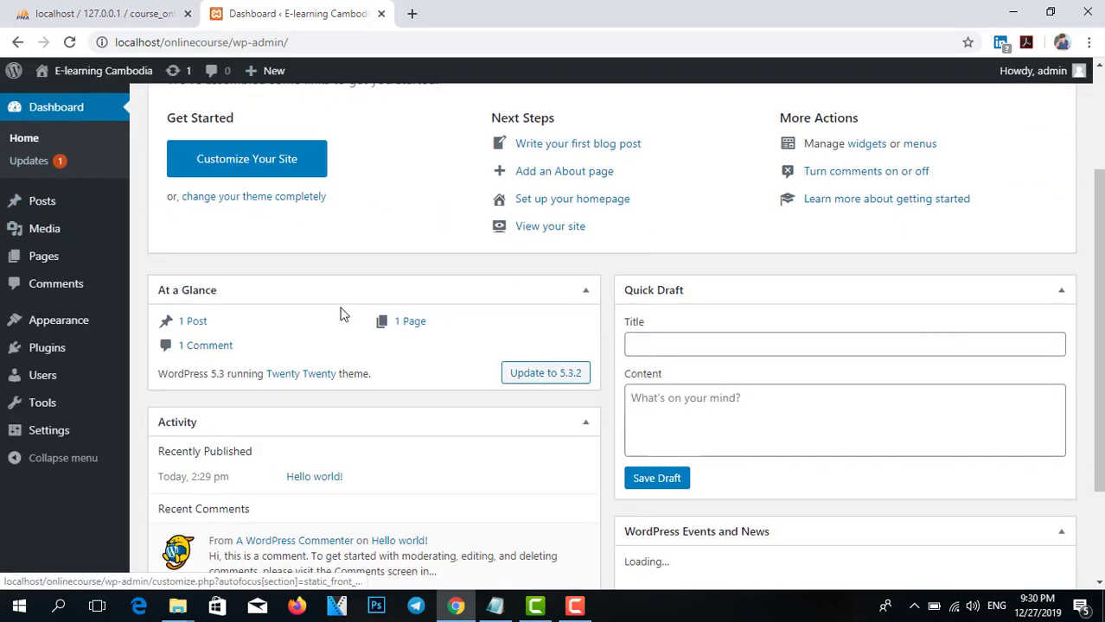
scroll(908, 215, "up", 2)
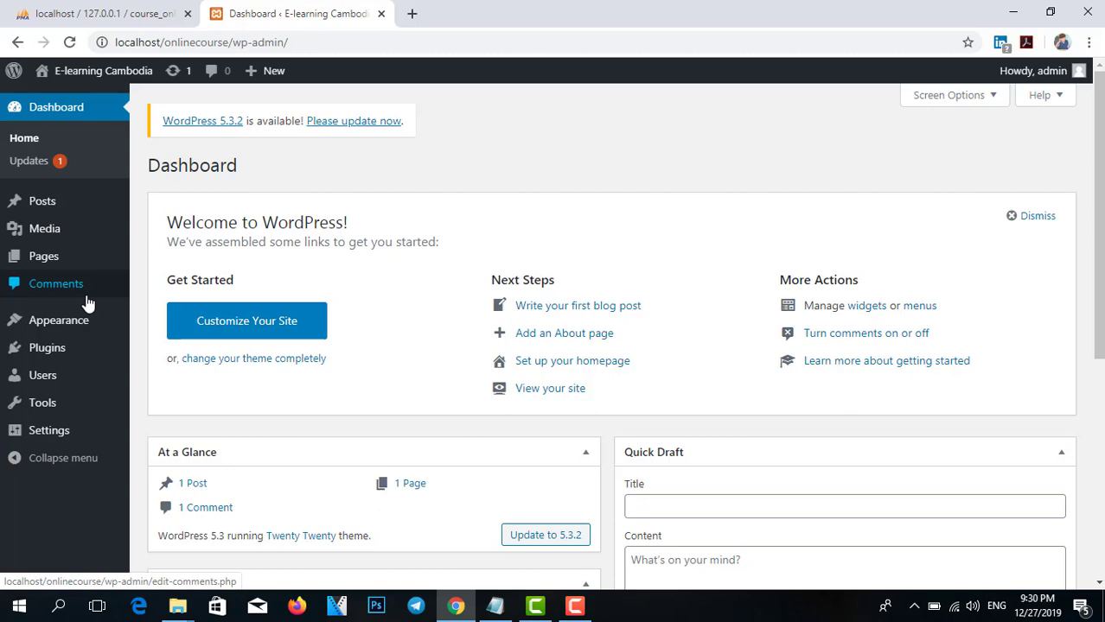
mouse_move(179, 609)
left_click(278, 538)
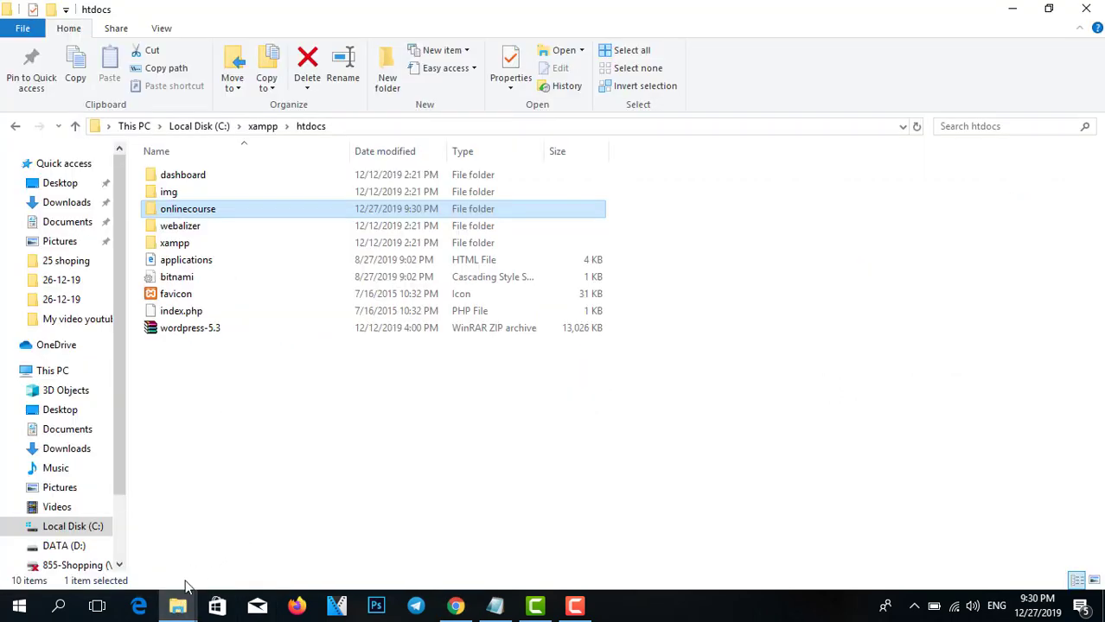
left_click(128, 523)
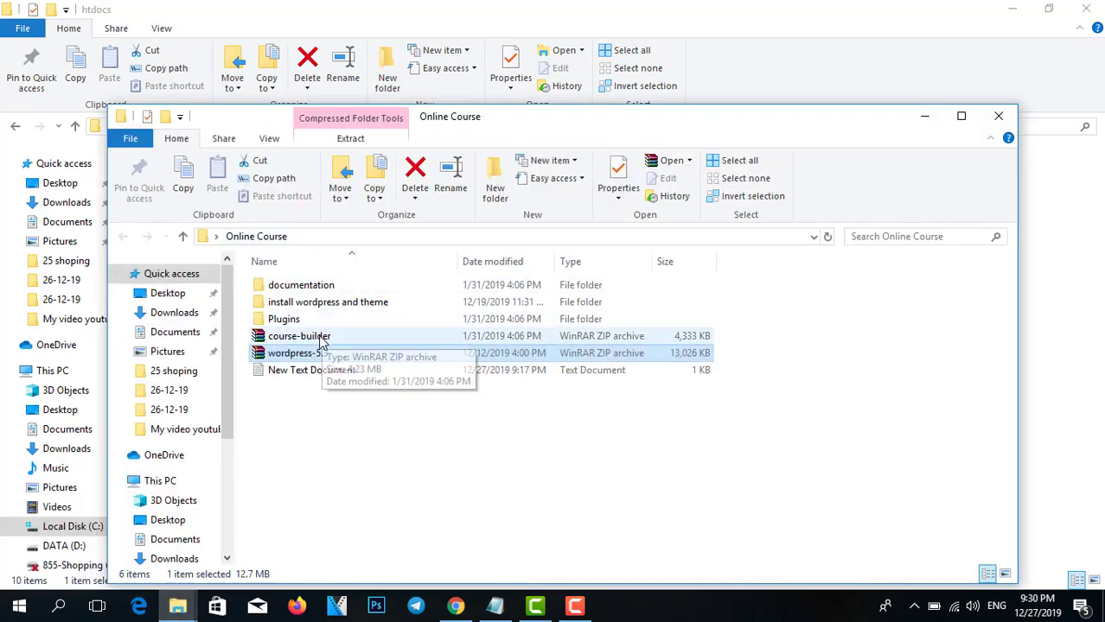
left_click(322, 340)
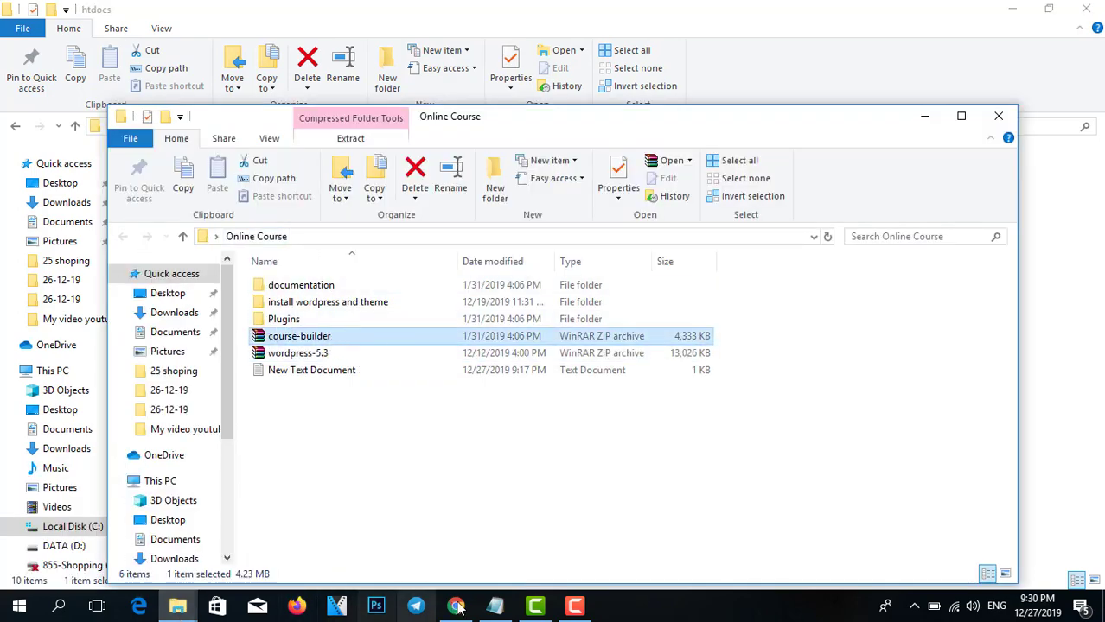
left_click(456, 606)
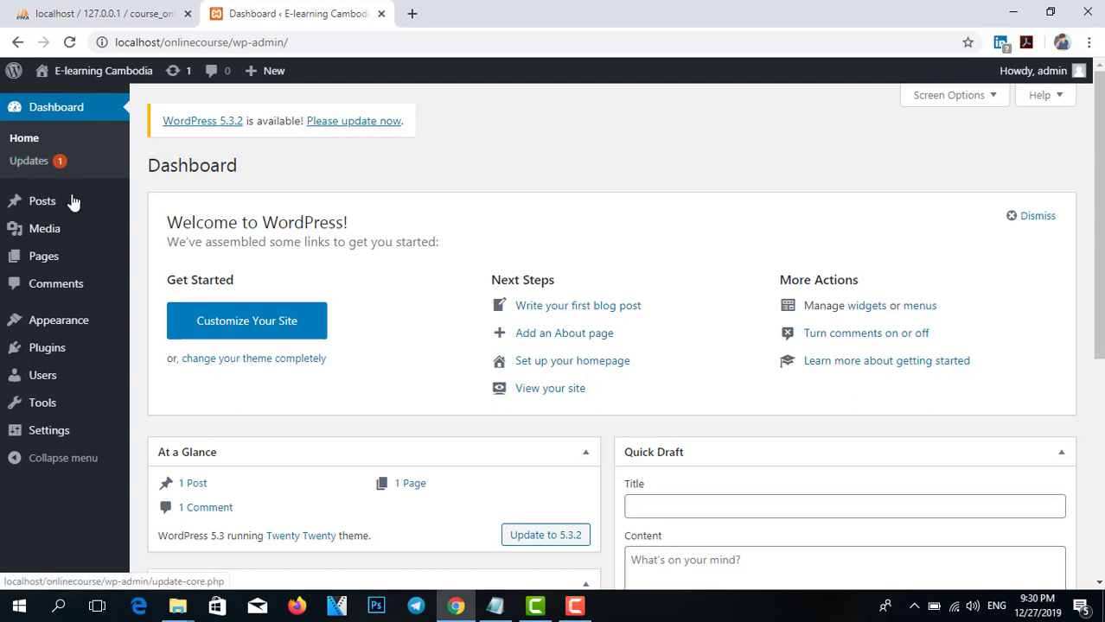
Go to Appearance > Themes and choose Add New.
mouse_move(52, 320)
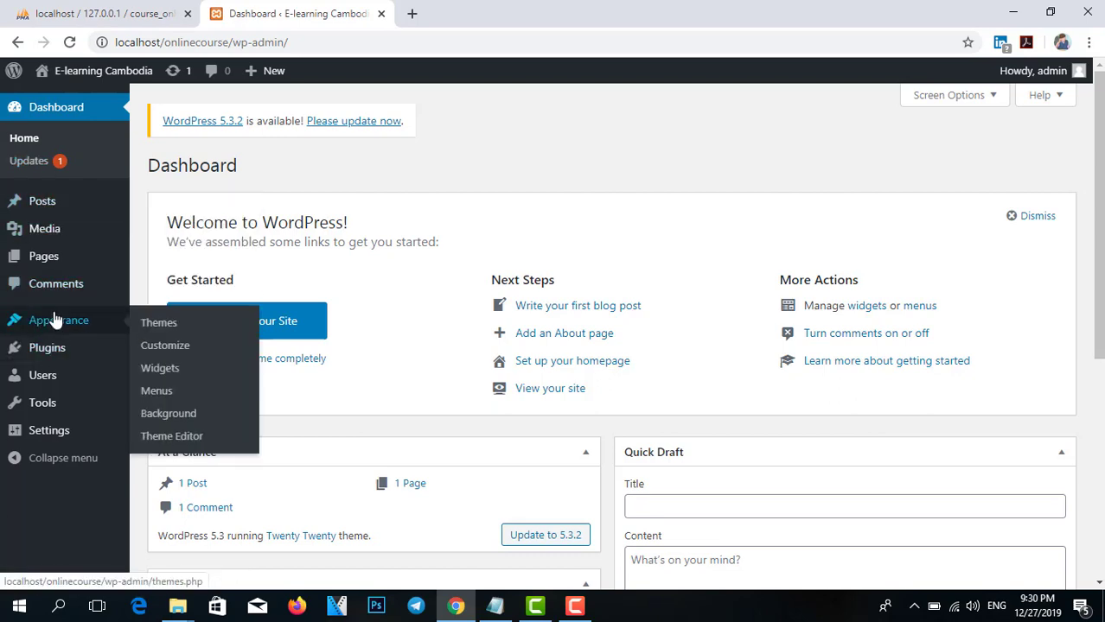
left_click(166, 327)
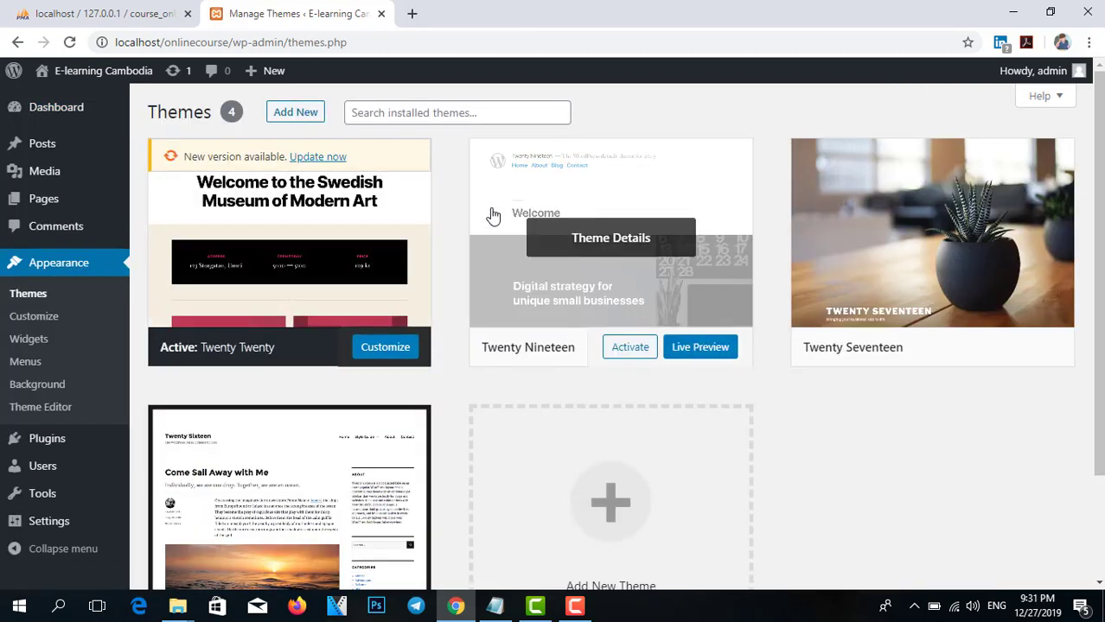
left_click(301, 114)
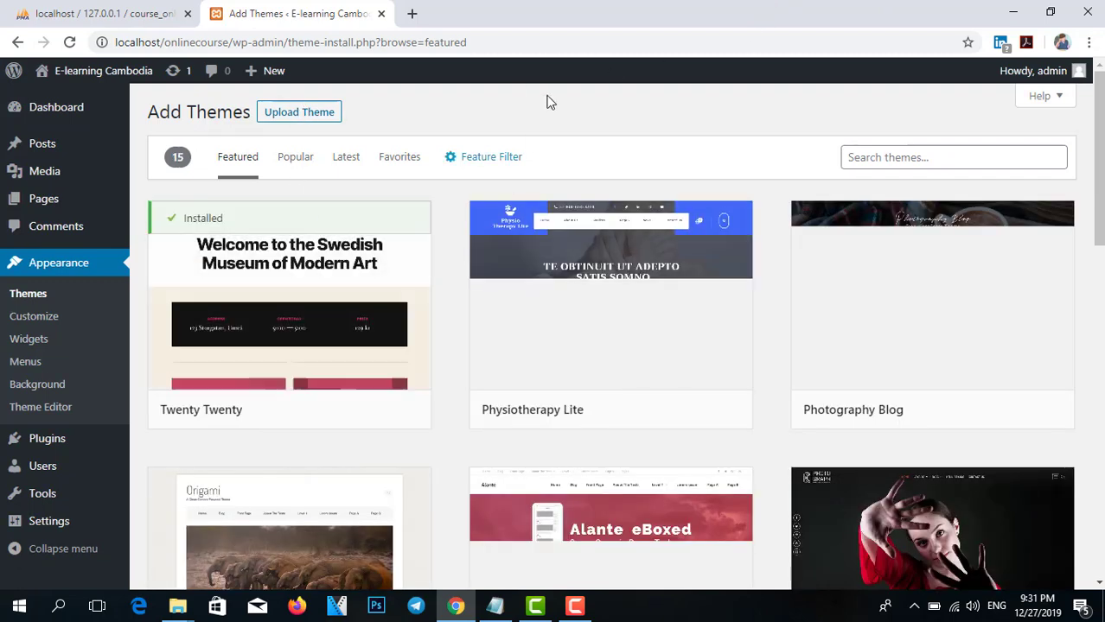
Upload course-builder.zip from Desktop > Online Course and install it as a theme.
left_click(291, 114)
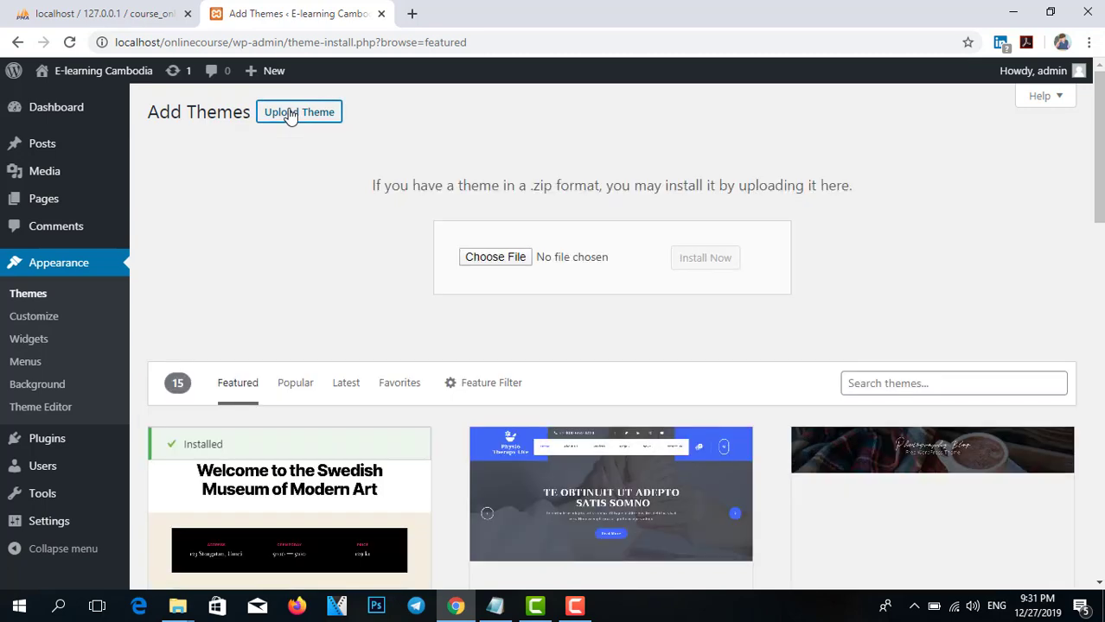
left_click(494, 259)
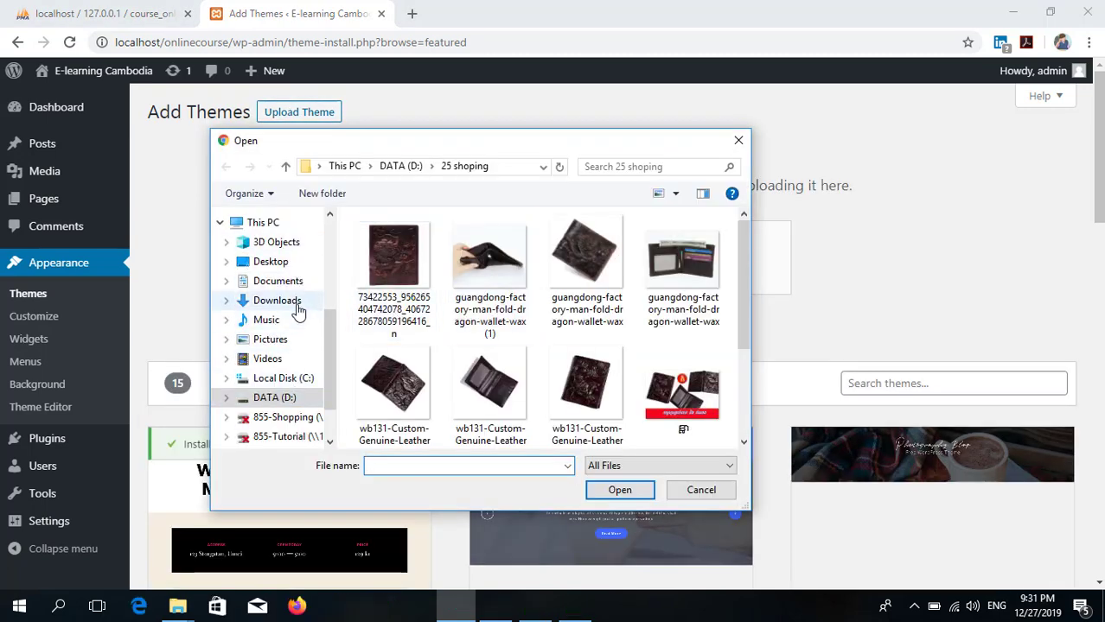
left_click(284, 262)
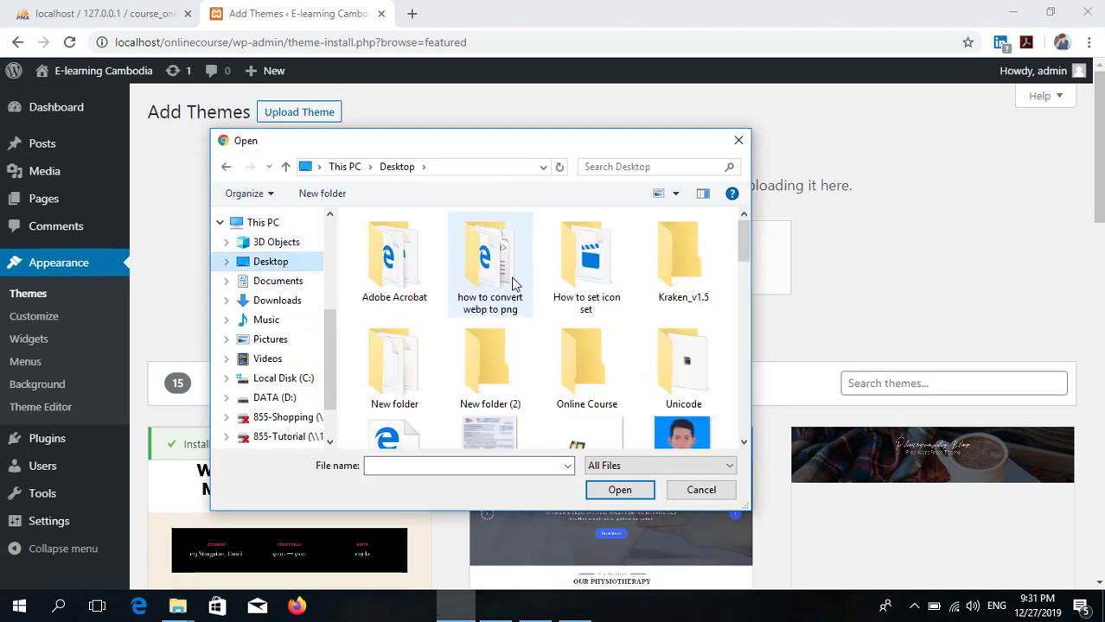
left_click_drag(742, 246, 740, 270)
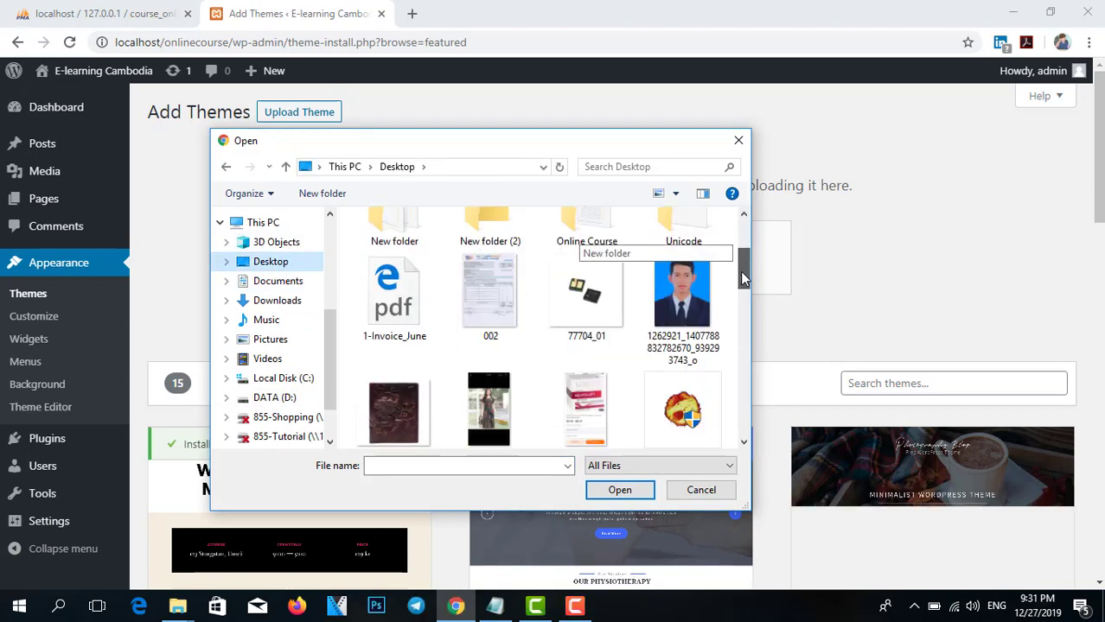
scroll(740, 271, "up", 2)
double_click(591, 396)
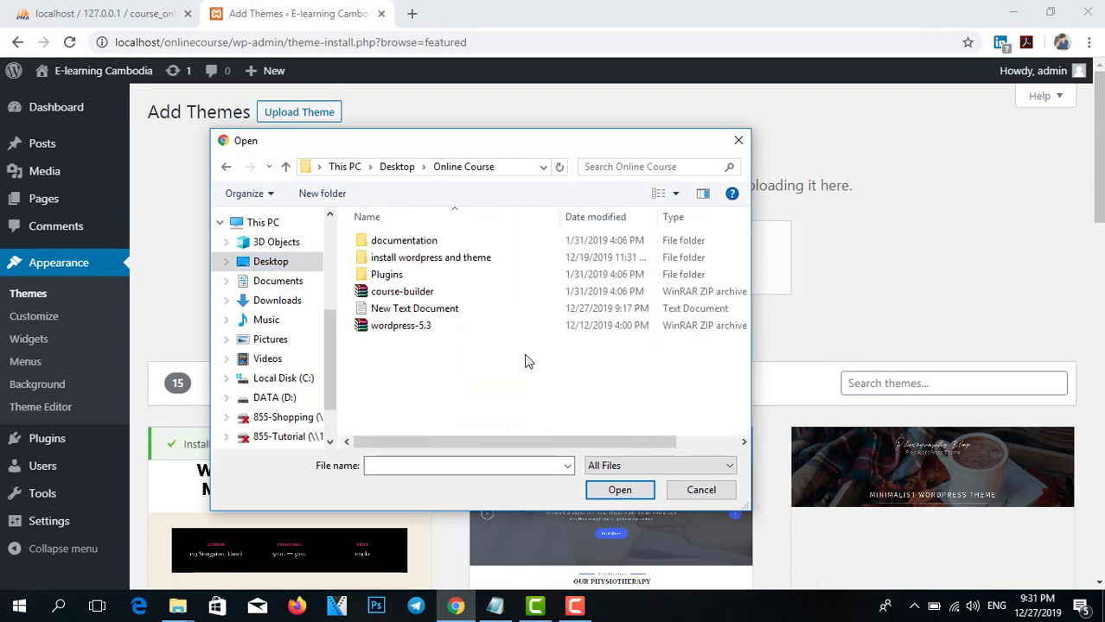
left_click(370, 293)
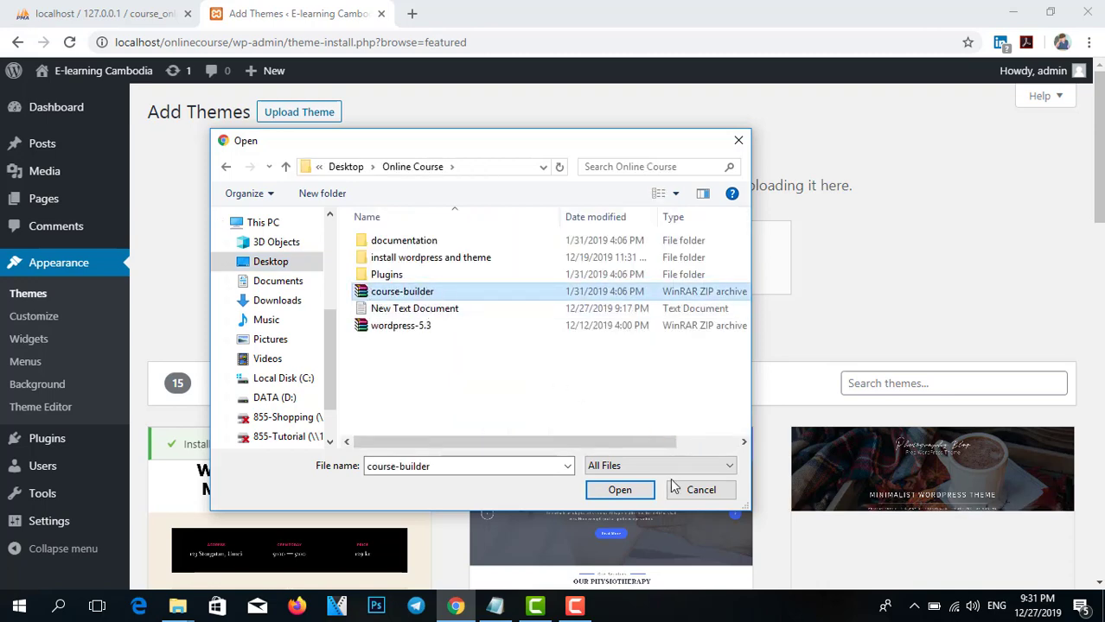
left_click(605, 490)
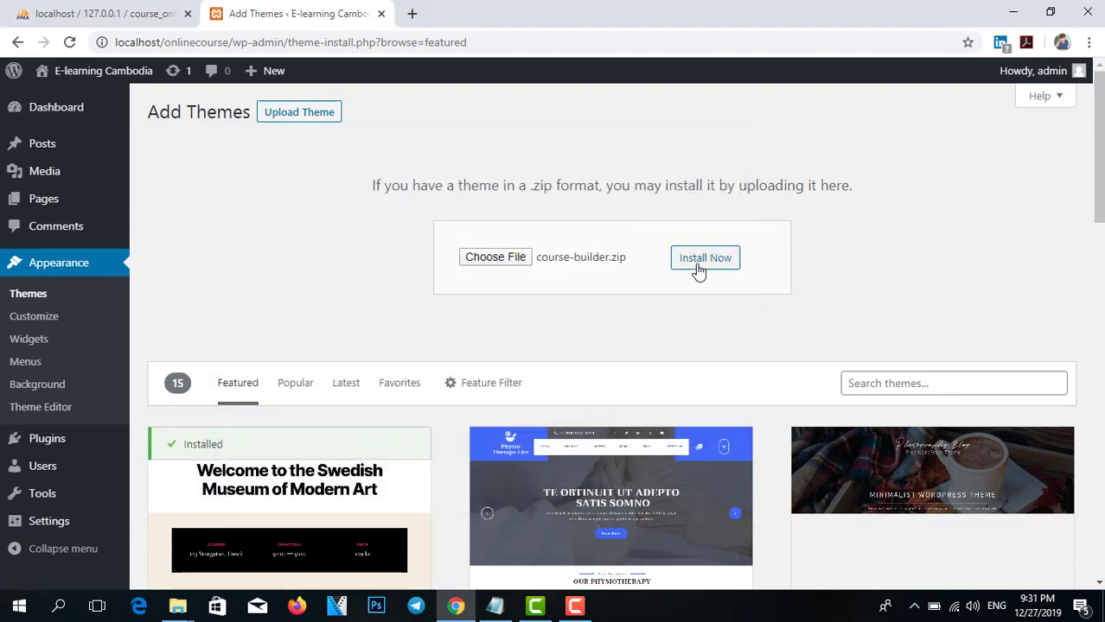
left_click(697, 270)
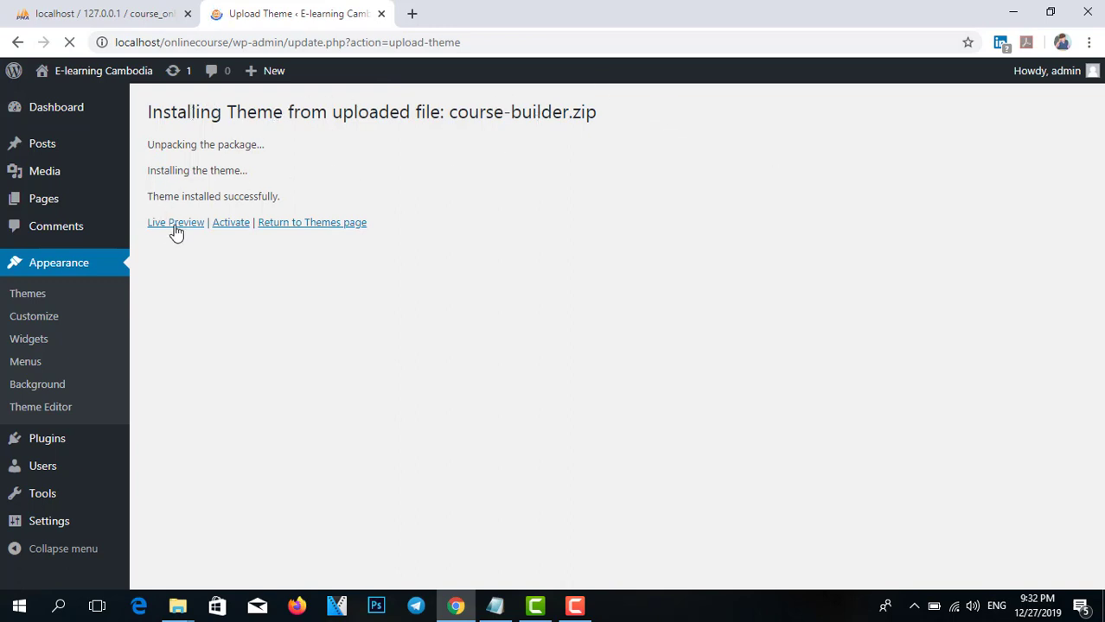
Activate the newly installed Course Builder theme.
left_click(229, 227)
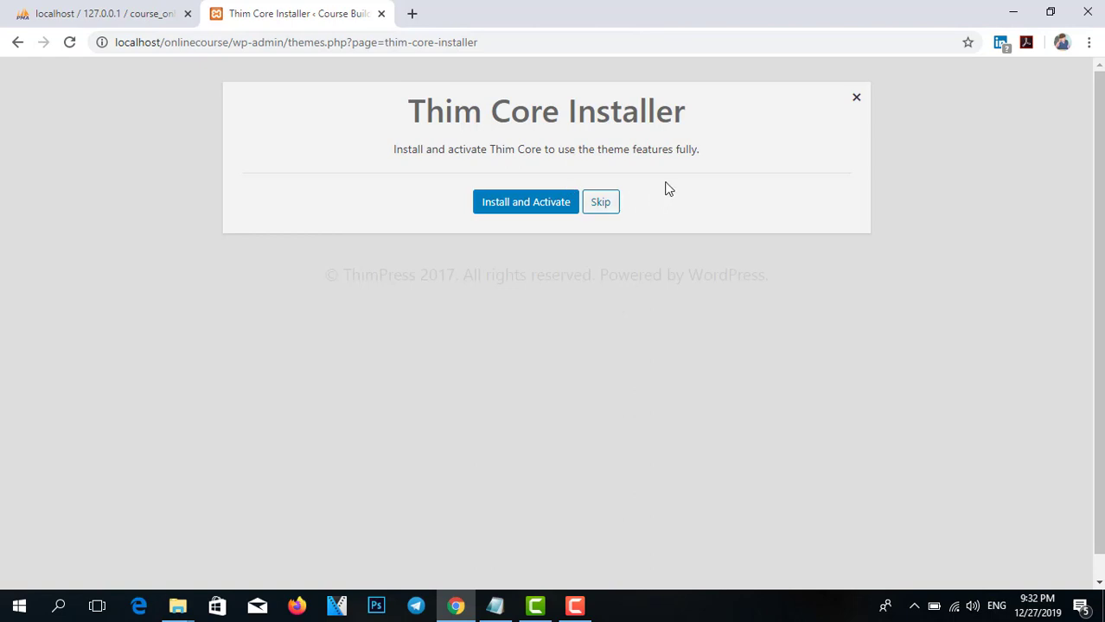
Start installing and activating the Thim Core plugin, then switch to the phpMyAdmin tab.
left_click_drag(425, 113, 715, 110)
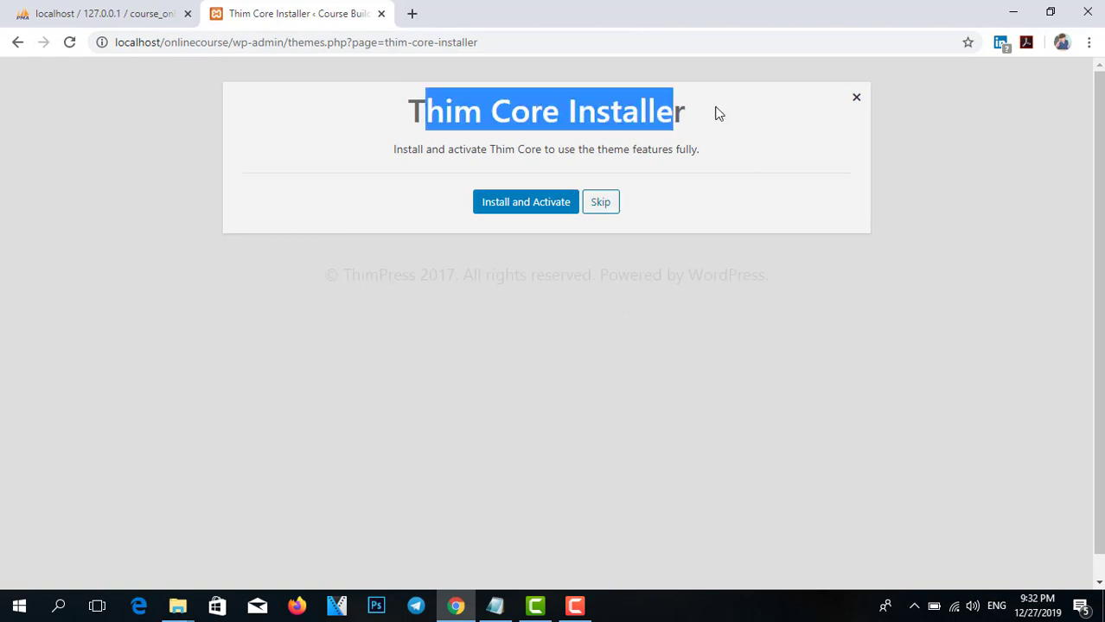
left_click(524, 210)
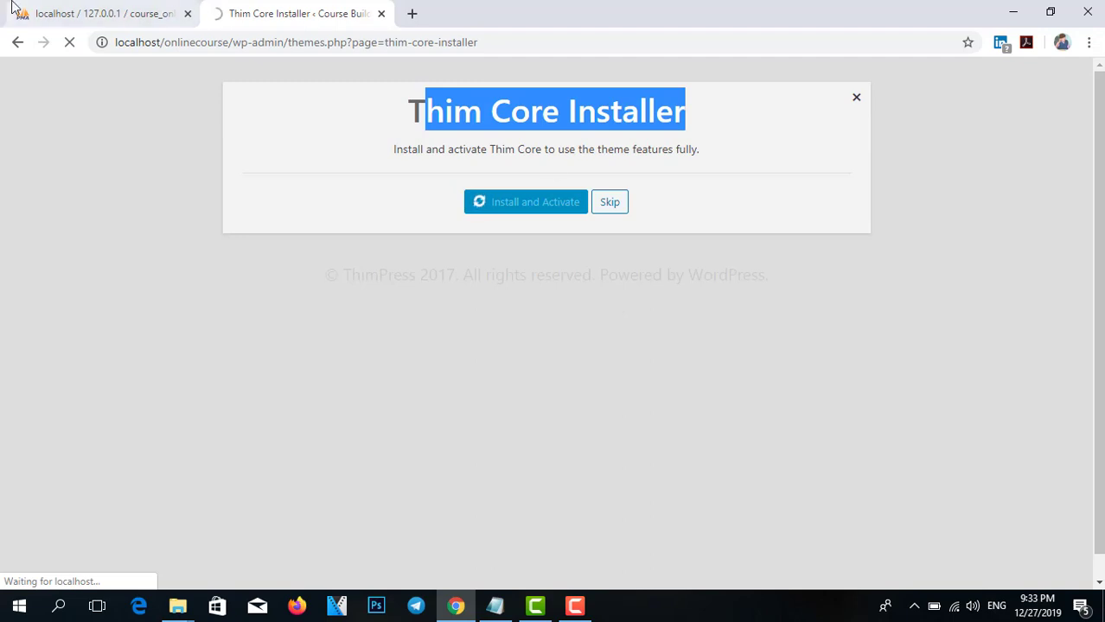
left_click(103, 13)
left_click(294, 13)
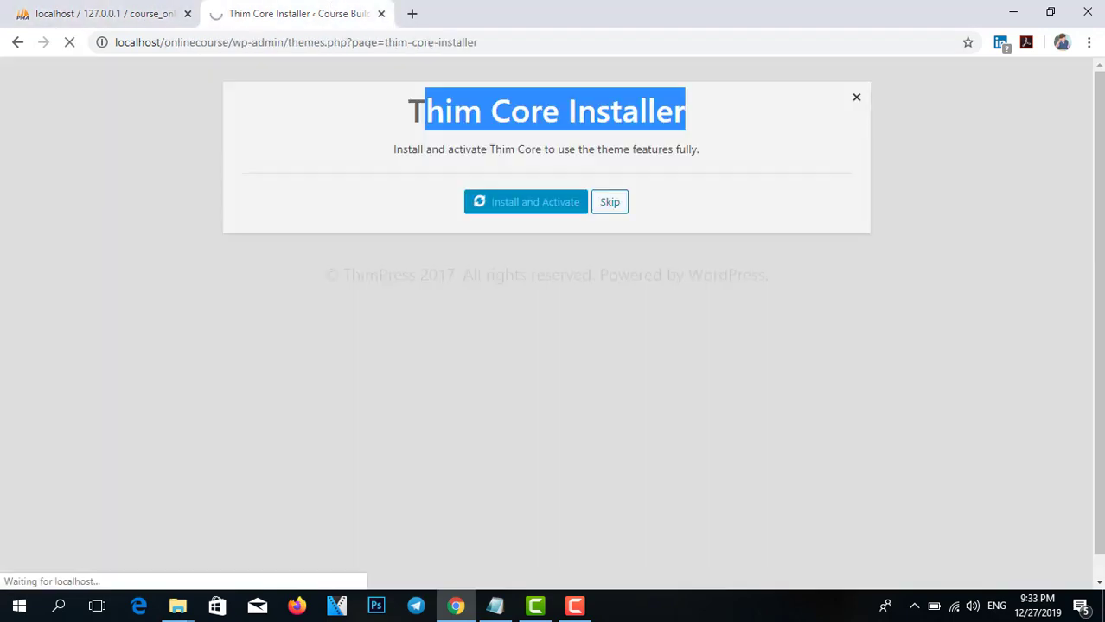
left_click(401, 115)
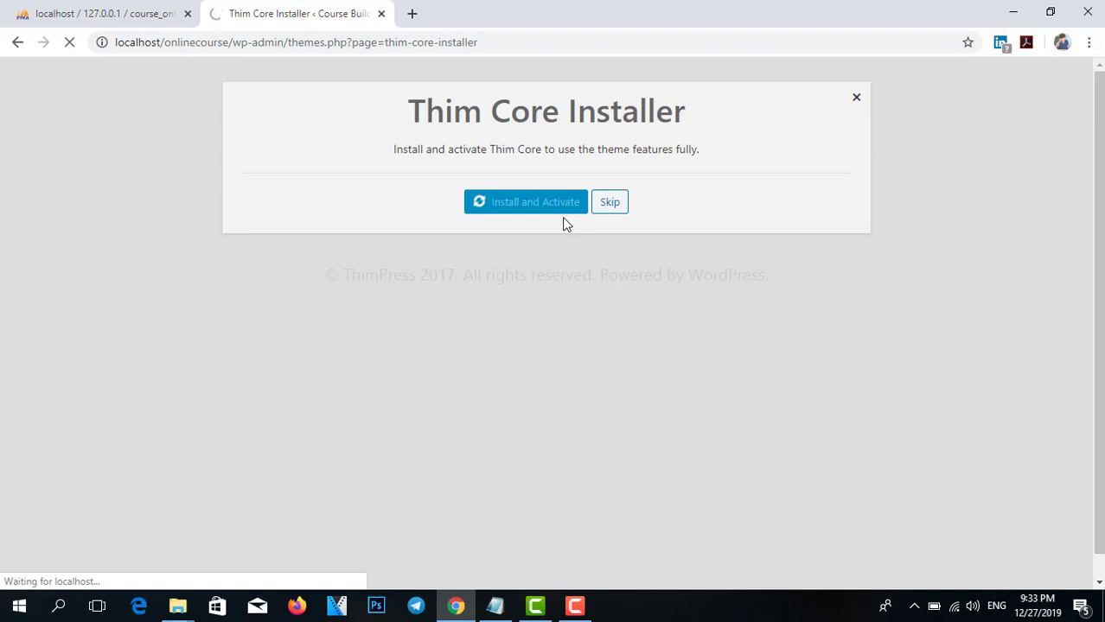
left_click(135, 11)
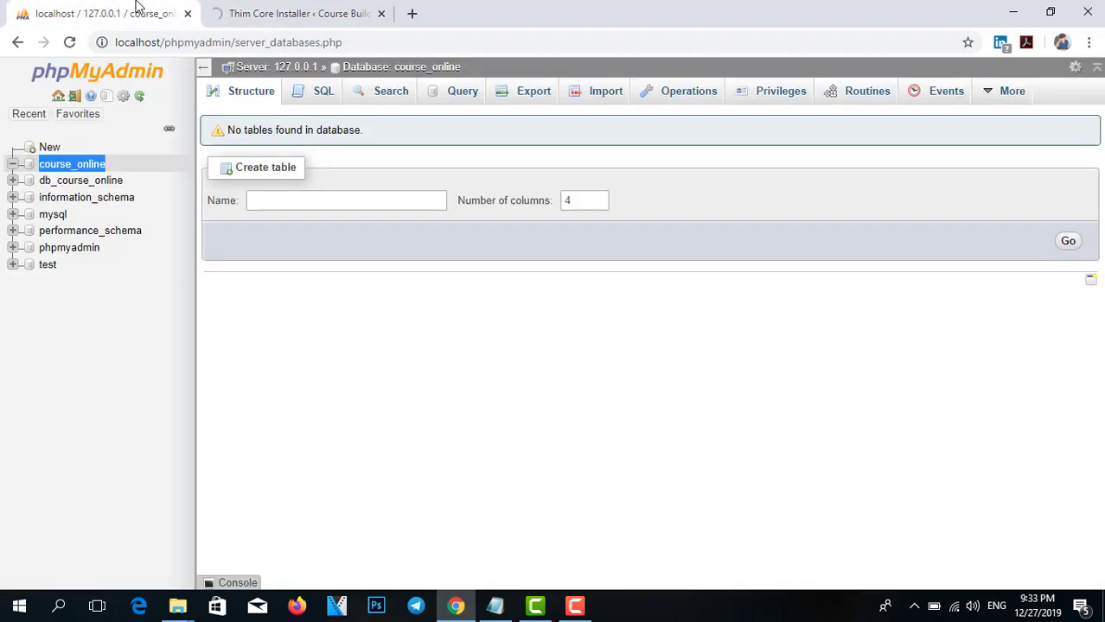
Confirm course_online has no tables, then go back to the Thim Core installer.
left_click(289, 13)
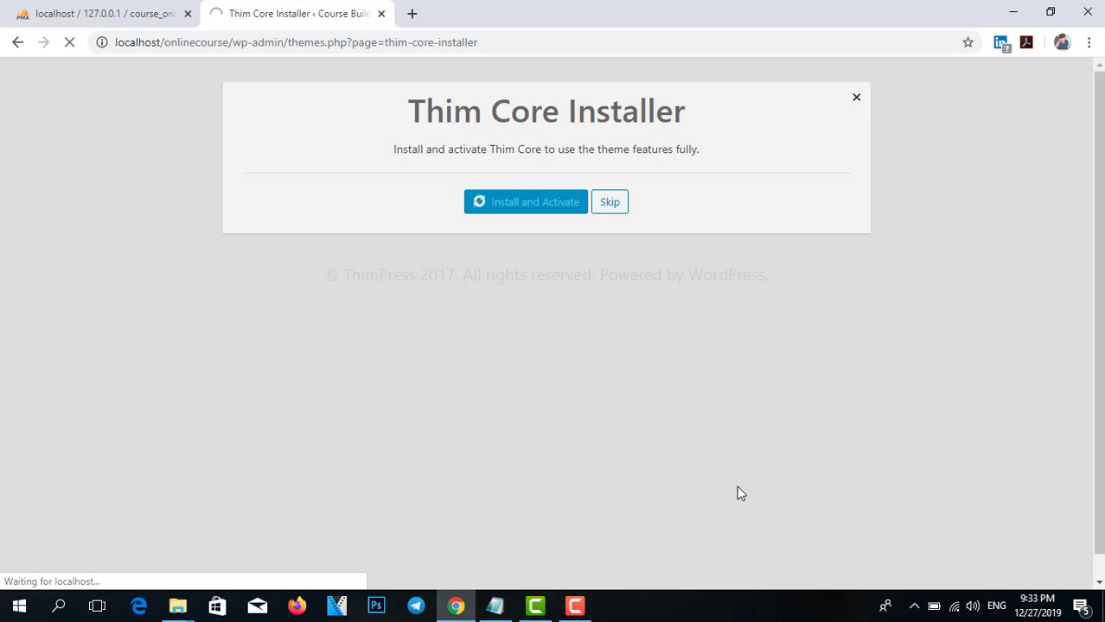
Let the Thim Core install finish so the Course Builder dashboard reaches Getting Started, Step 1 of 7.
left_click(588, 596)
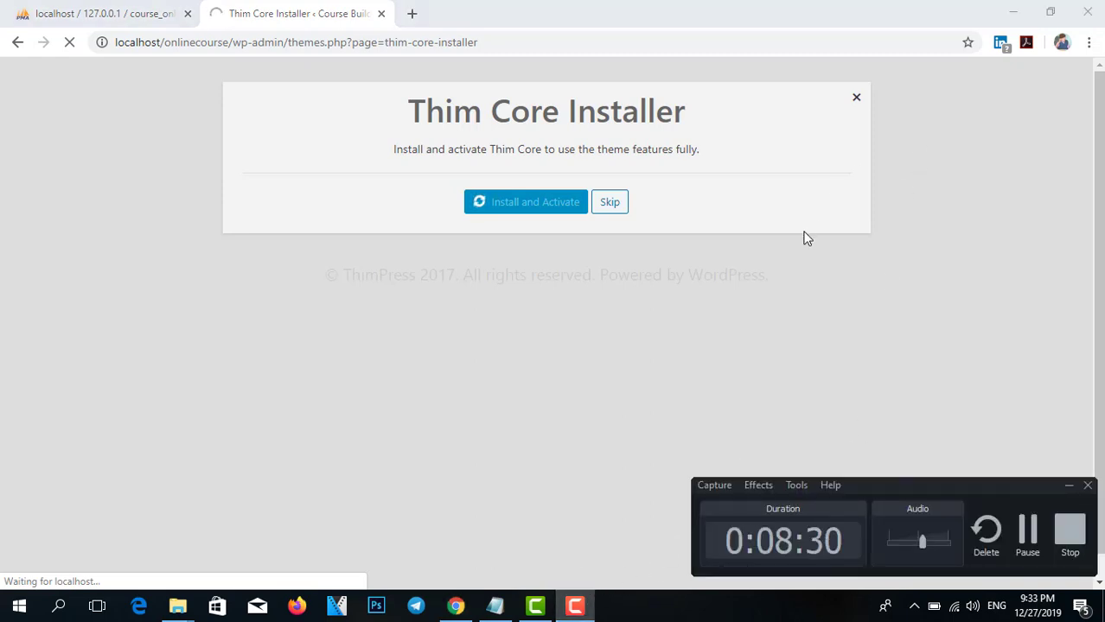
left_click(845, 318)
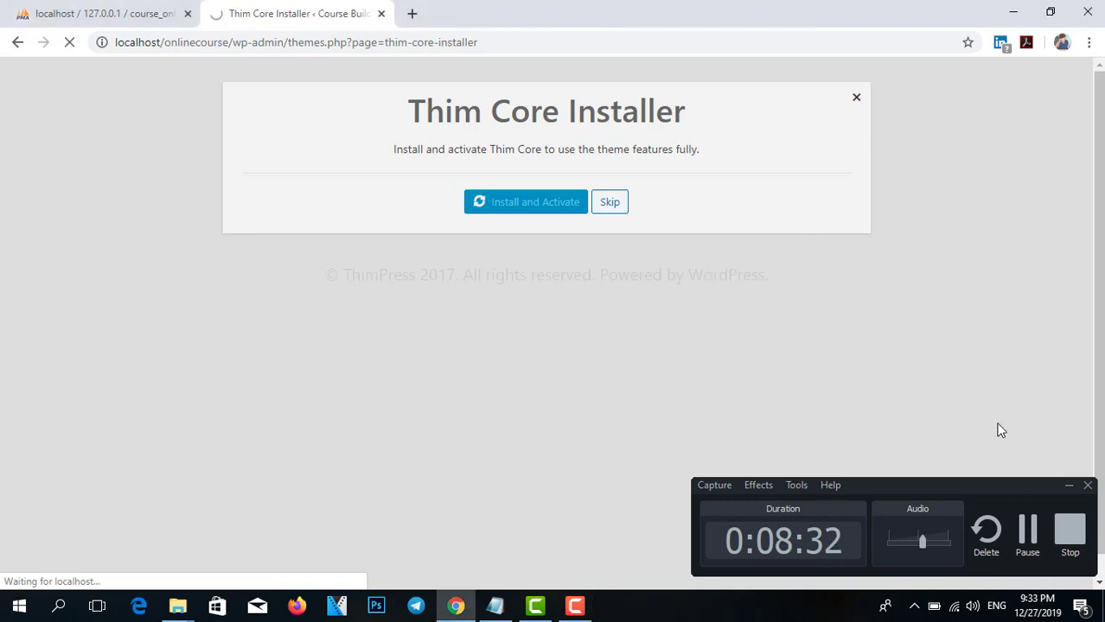
left_click(1065, 485)
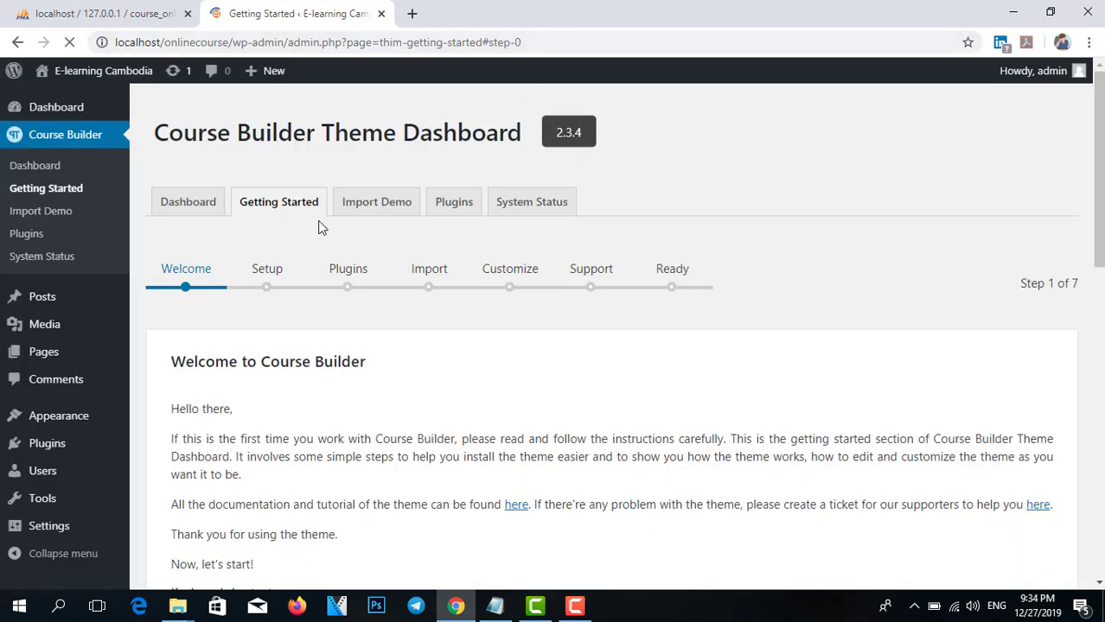
Advance the Course Builder wizard from Welcome to step 2, General Setup.
scroll(387, 177, "down", 4)
scroll(304, 291, "up", 3)
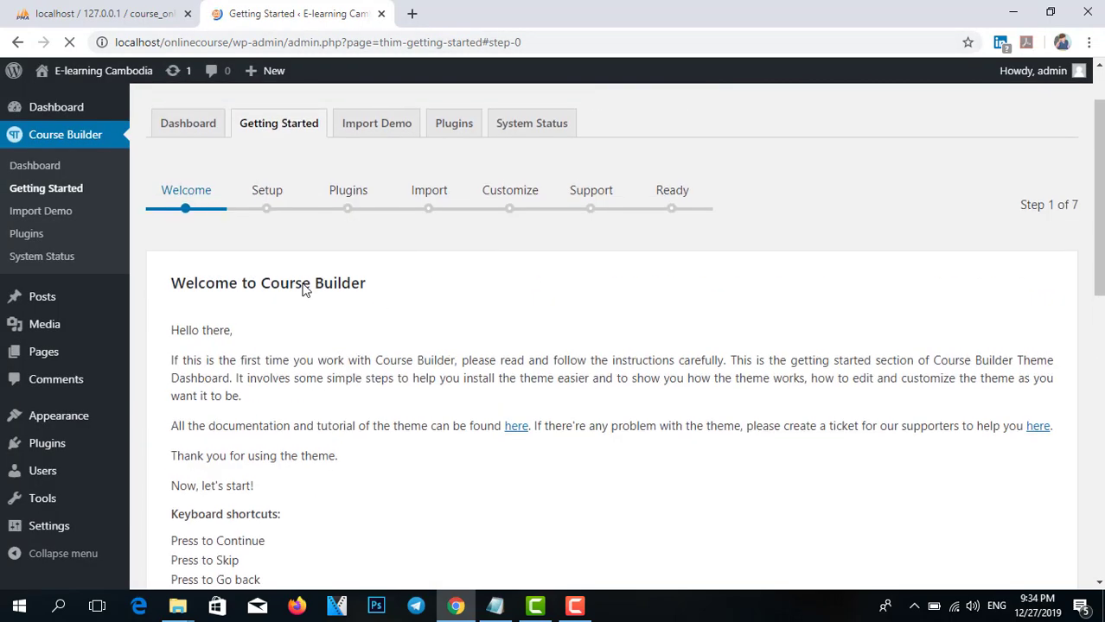
scroll(298, 268, "down", 1)
scroll(292, 248, "up", 2)
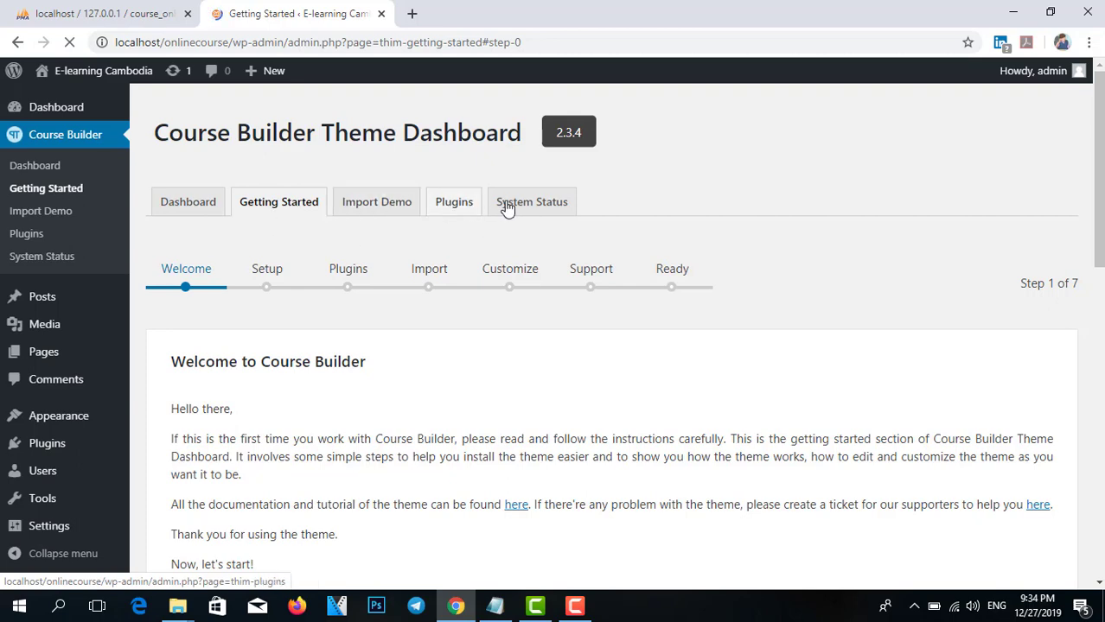
scroll(1046, 356, "down", 4)
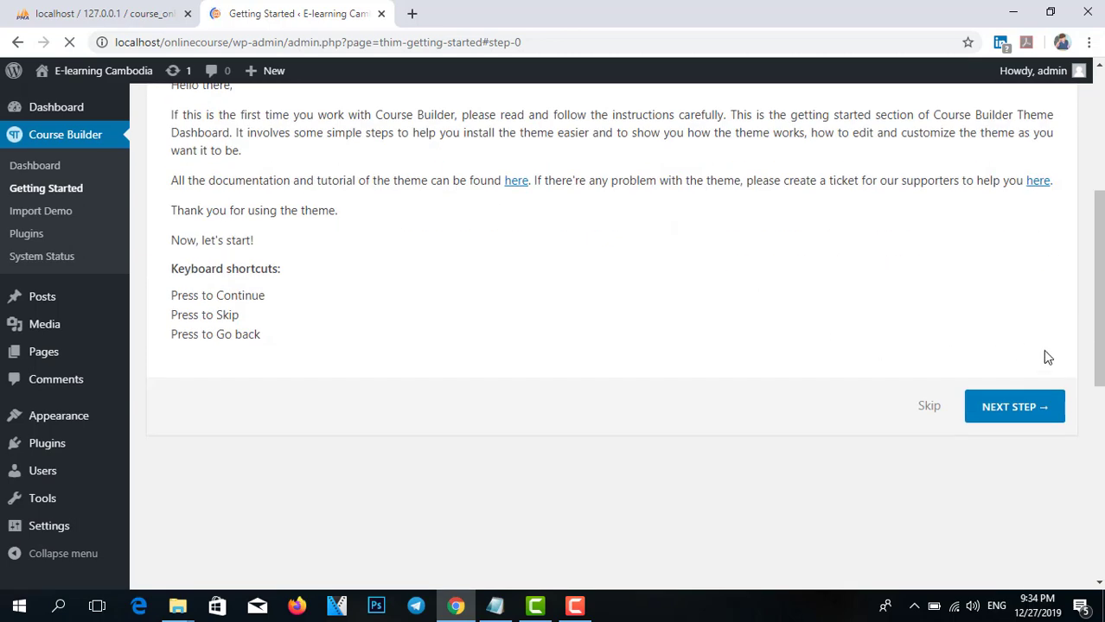
left_click(1024, 414)
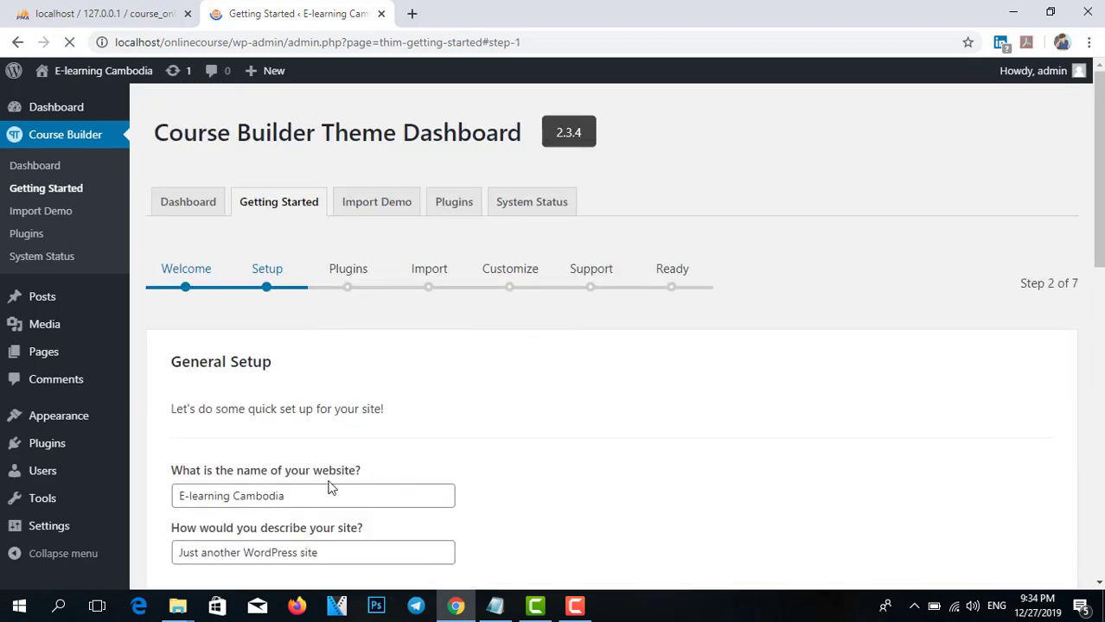
Change the site description from 'Just another WordPress site' to 'E' and save General Setup.
scroll(298, 471, "down", 2)
left_click(300, 413)
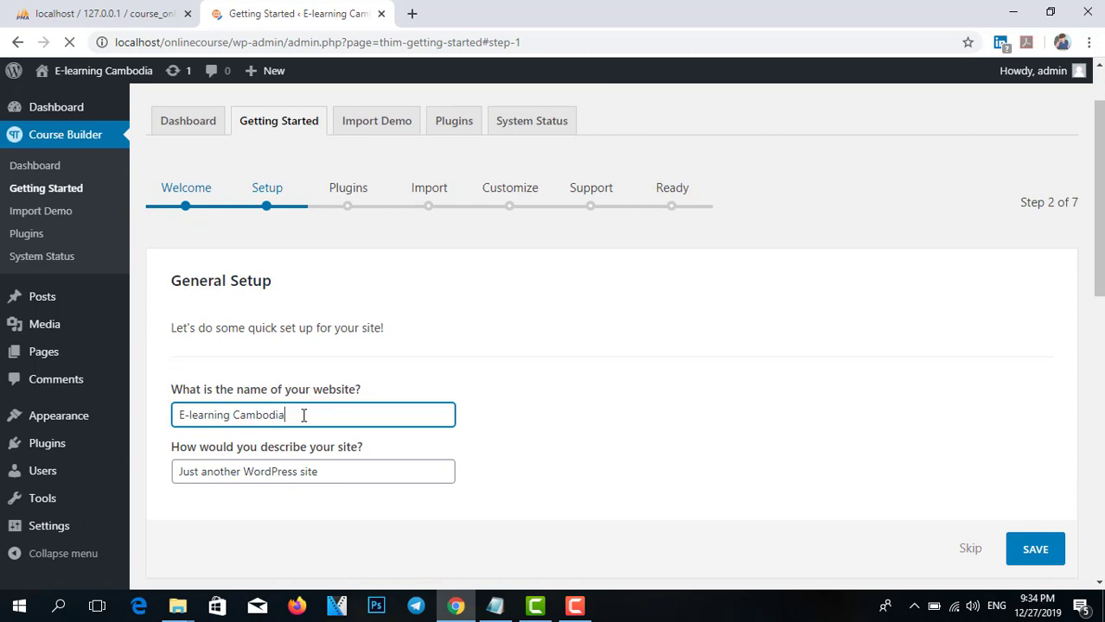
triple_click(284, 470)
mouse_move(32, 459)
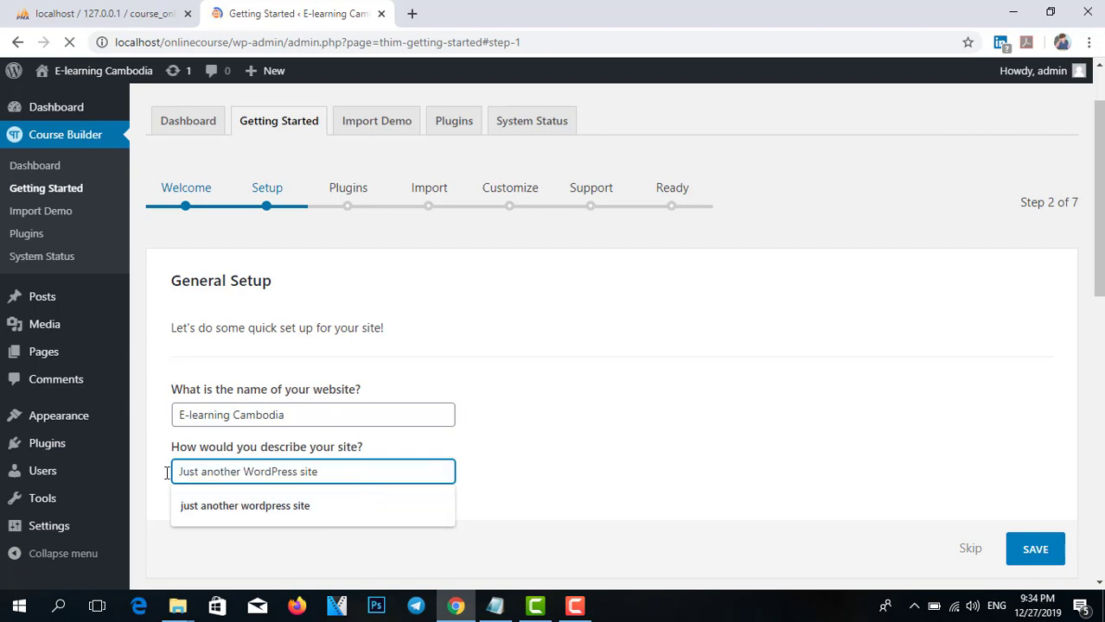
key("BackSpace")
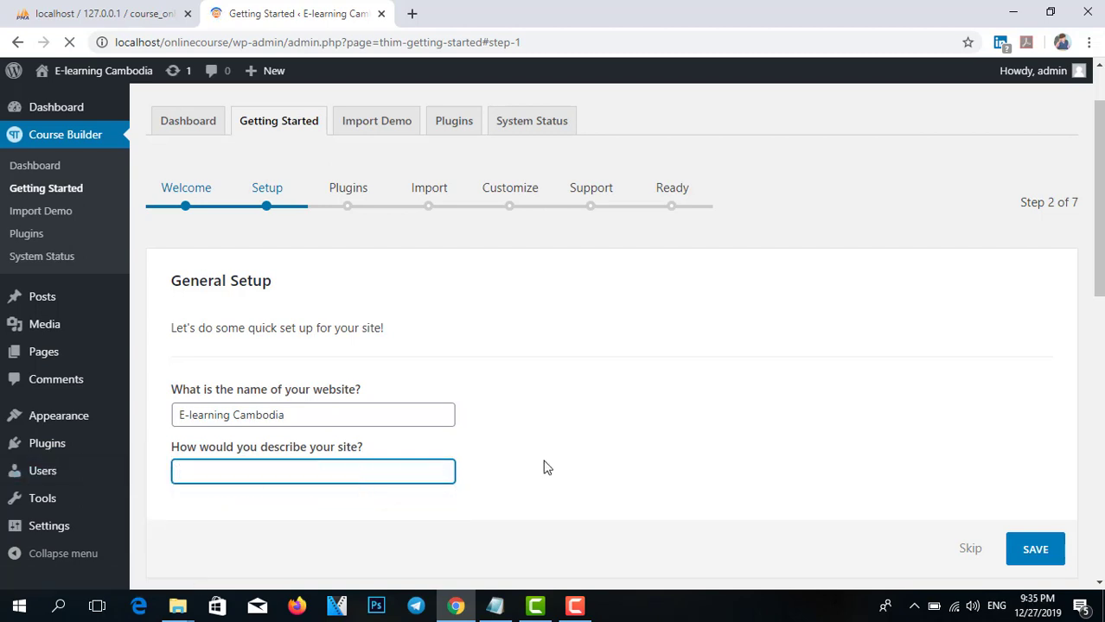
type("E")
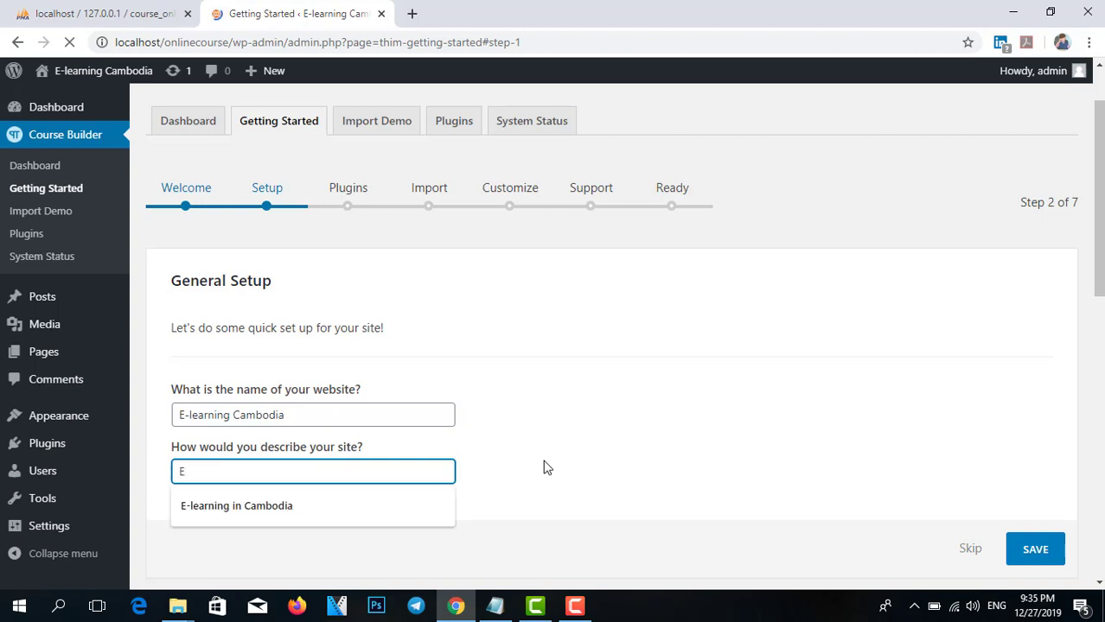
key("Down")
key("Escape")
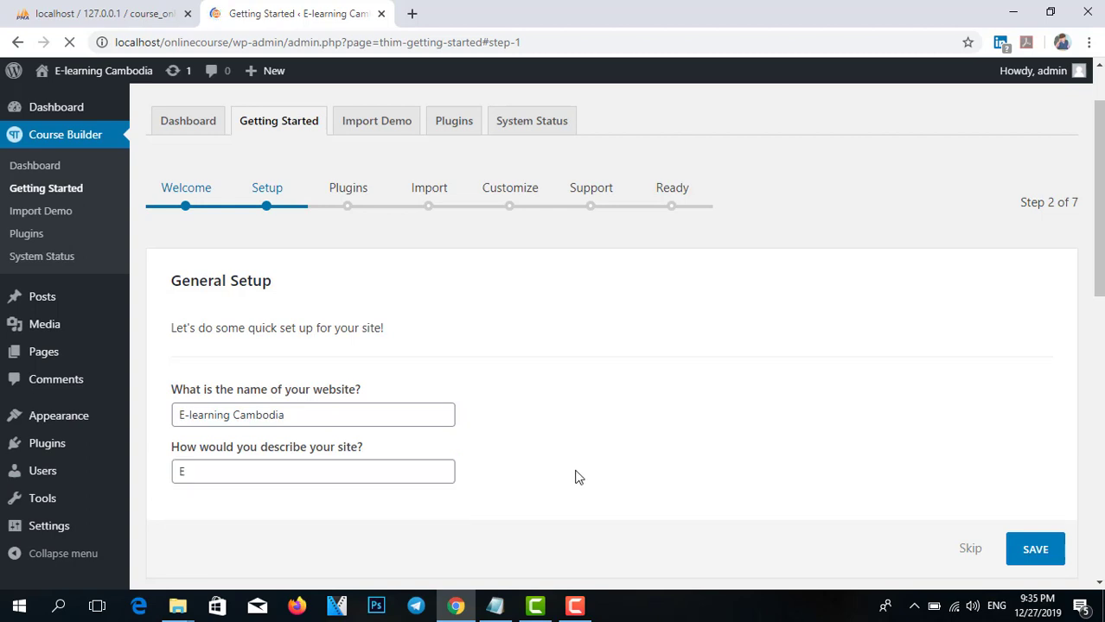
left_click(1034, 549)
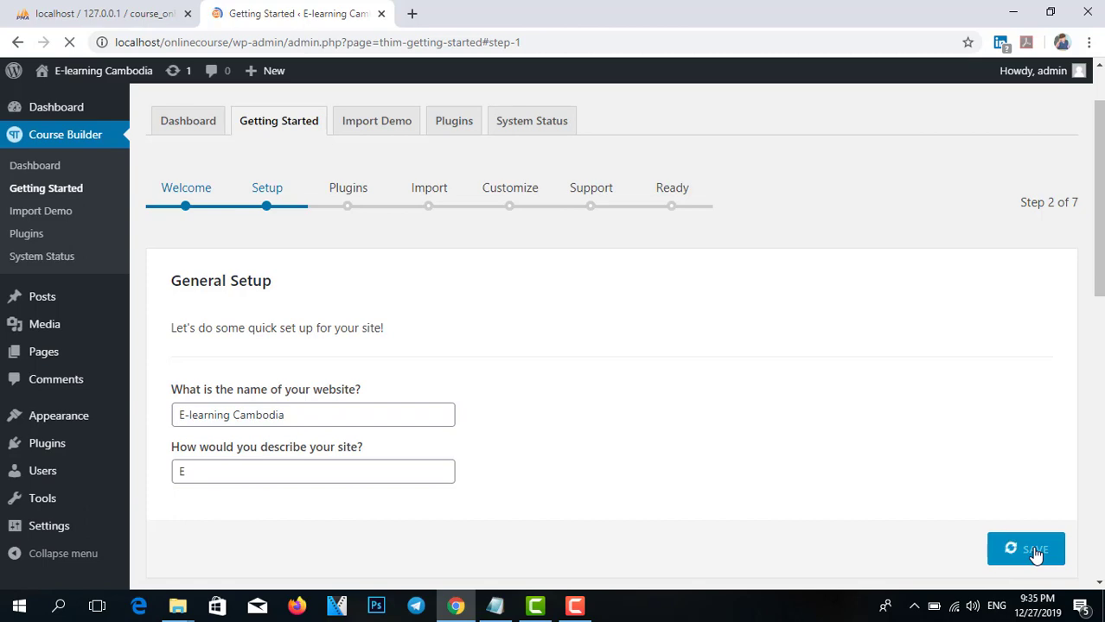
scroll(297, 213, "down", 8)
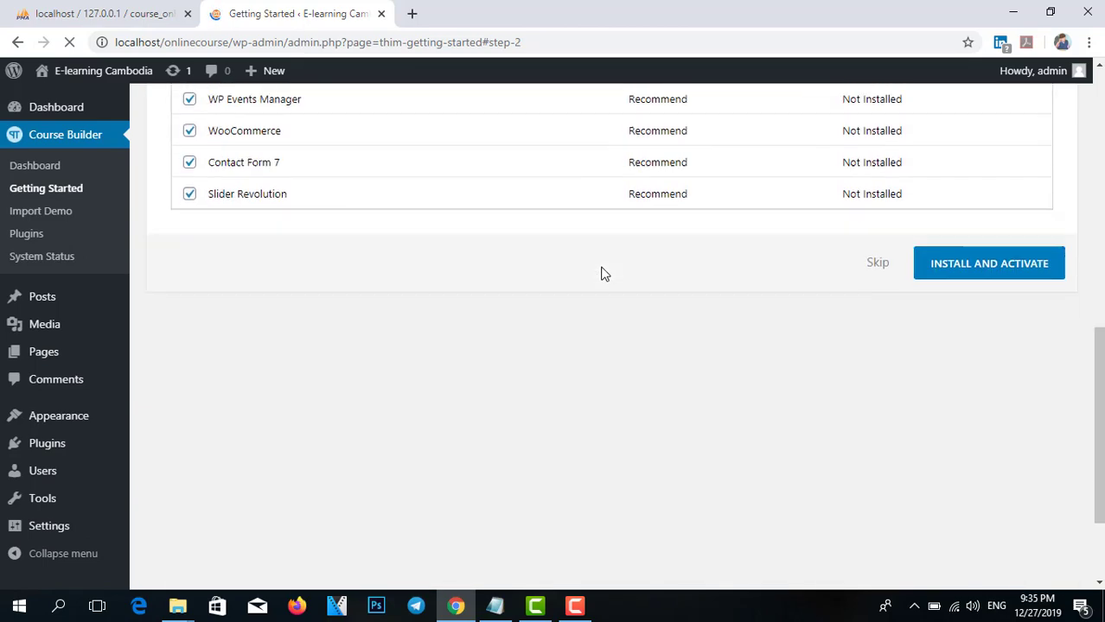
scroll(604, 274, "up", 6)
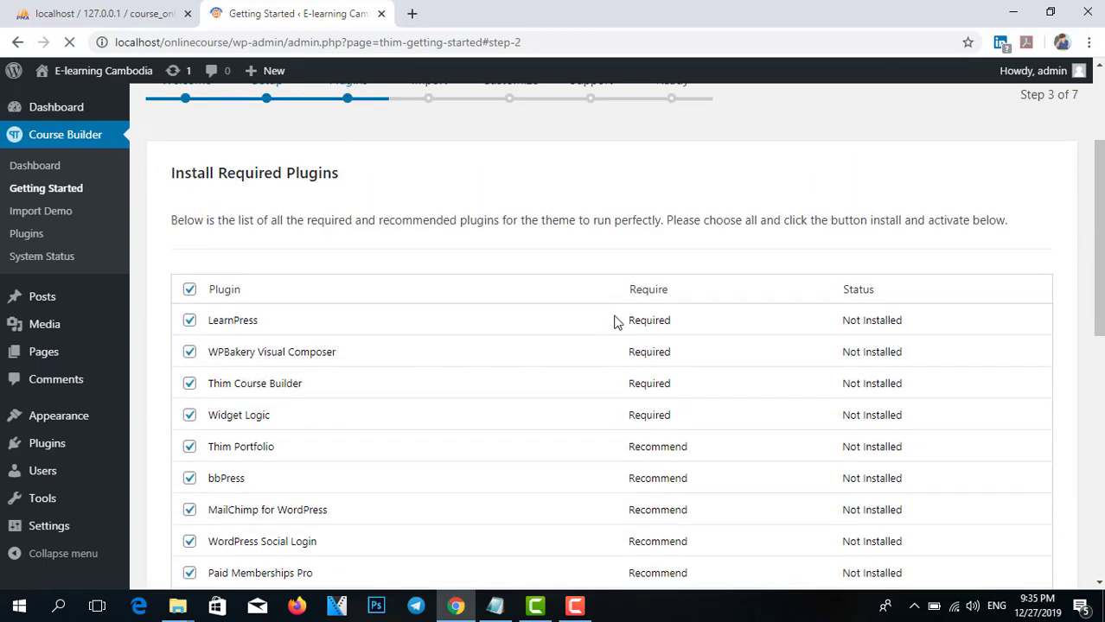
scroll(357, 296, "down", 3)
scroll(846, 328, "up", 1)
scroll(843, 339, "down", 1)
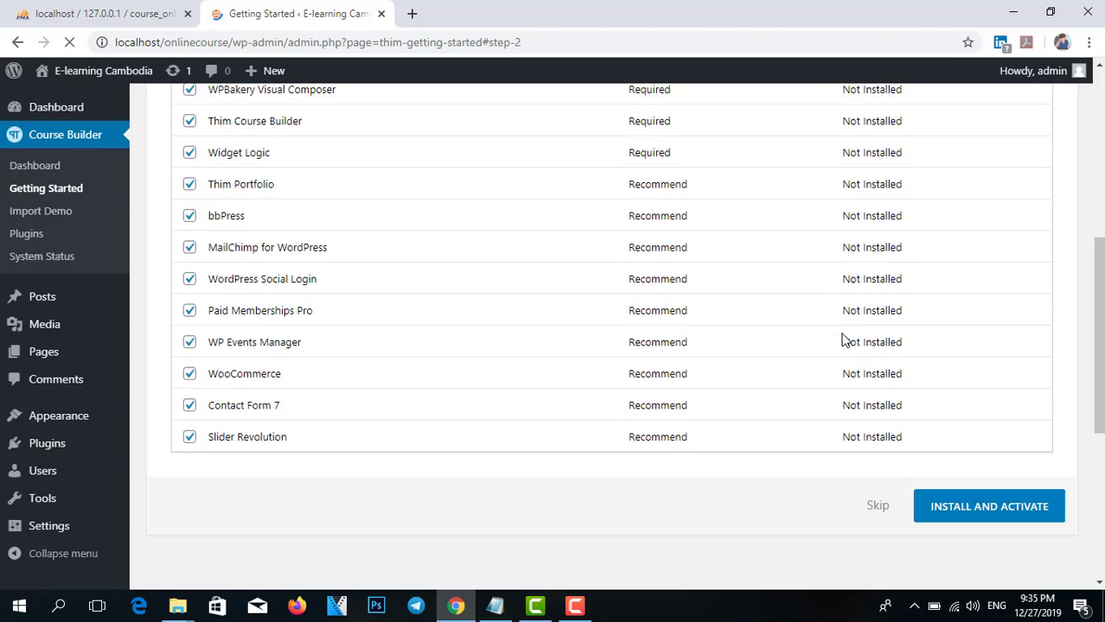
scroll(336, 205, "up", 2)
scroll(804, 361, "down", 3)
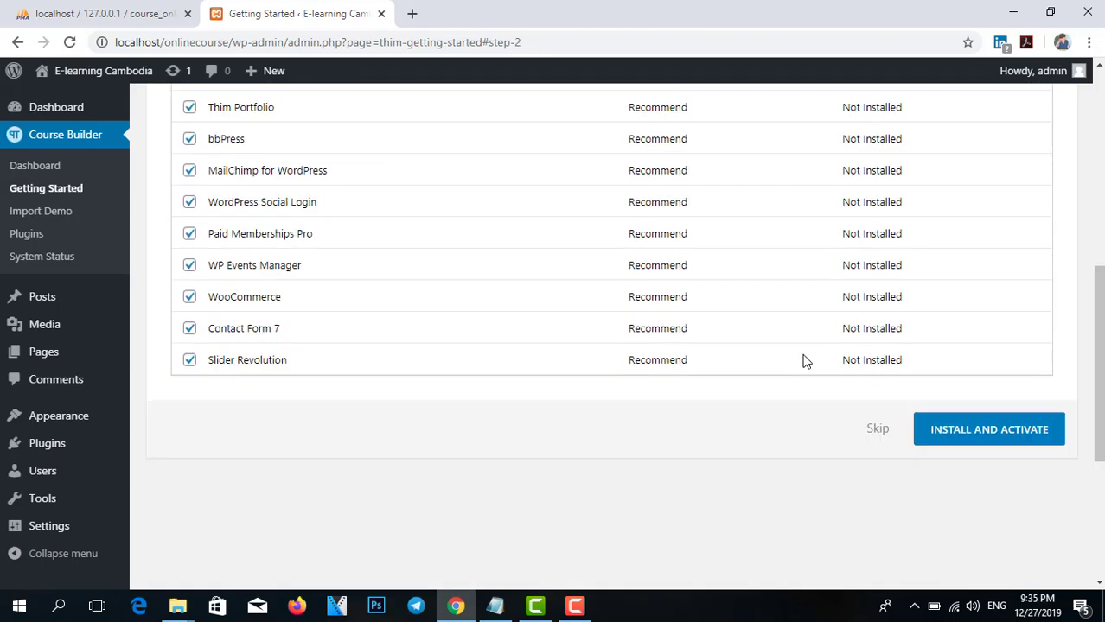
scroll(804, 361, "down", 1)
scroll(552, 313, "up", 1)
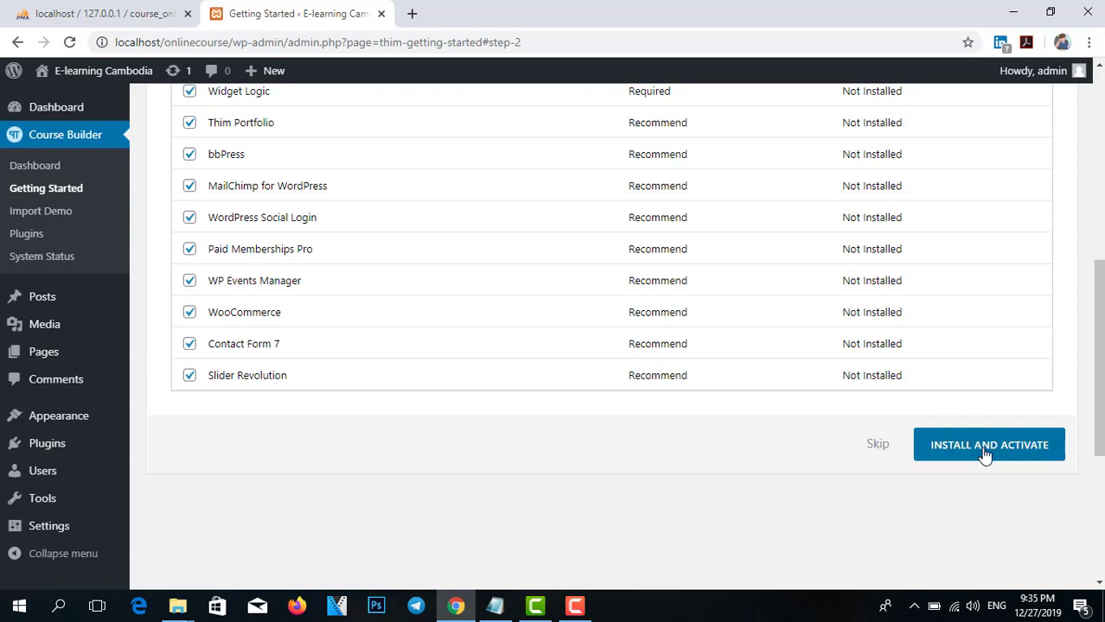
scroll(656, 370, "up", 3)
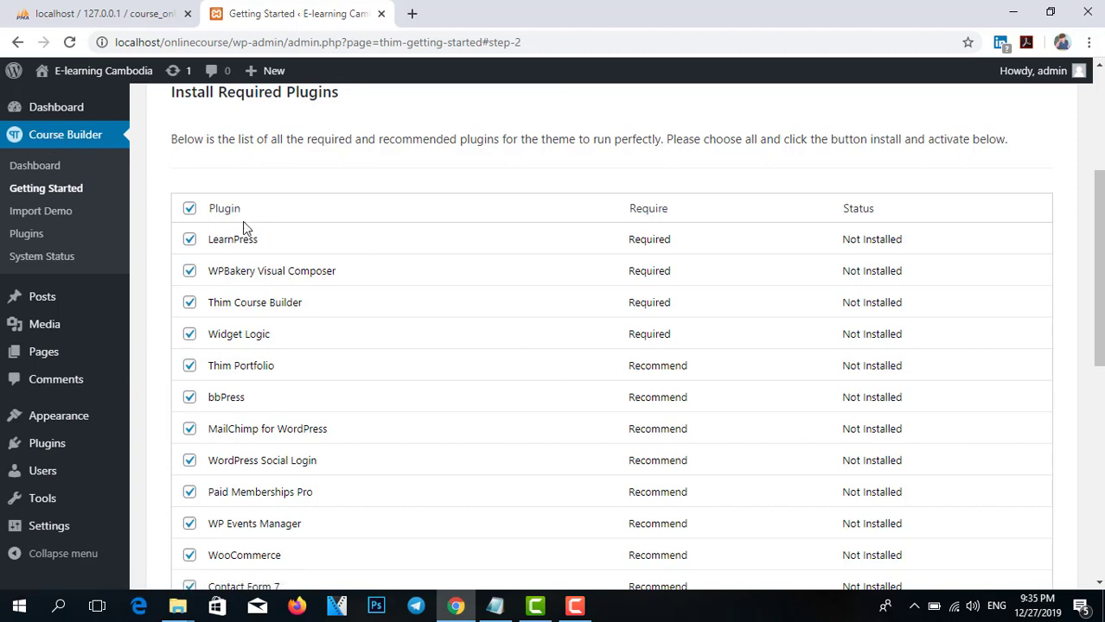
scroll(249, 311, "down", 1)
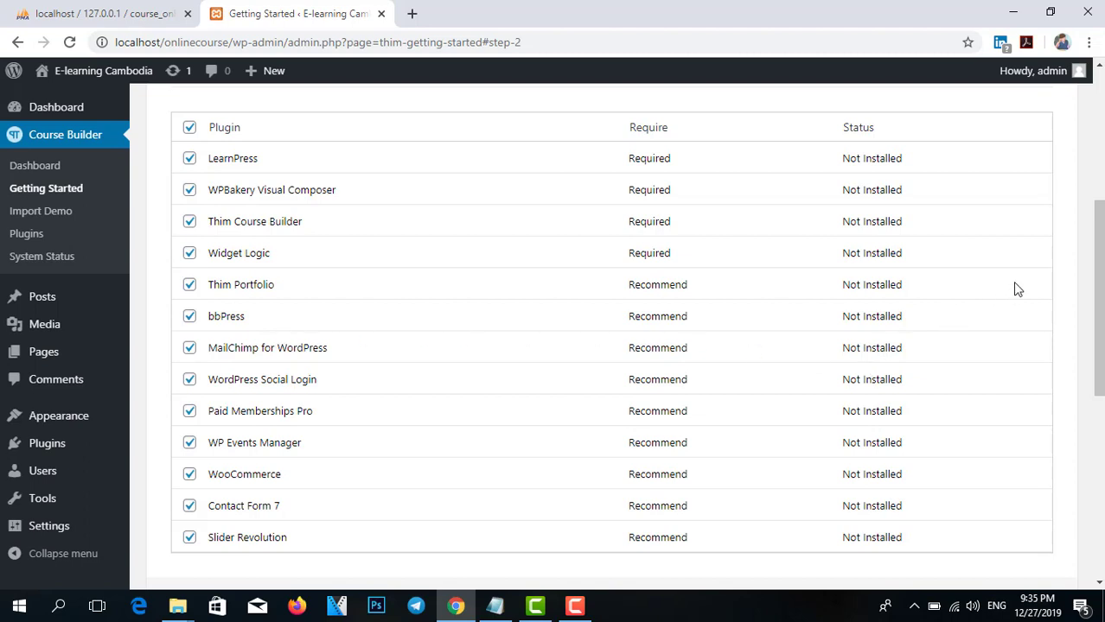
scroll(1003, 336, "down", 4)
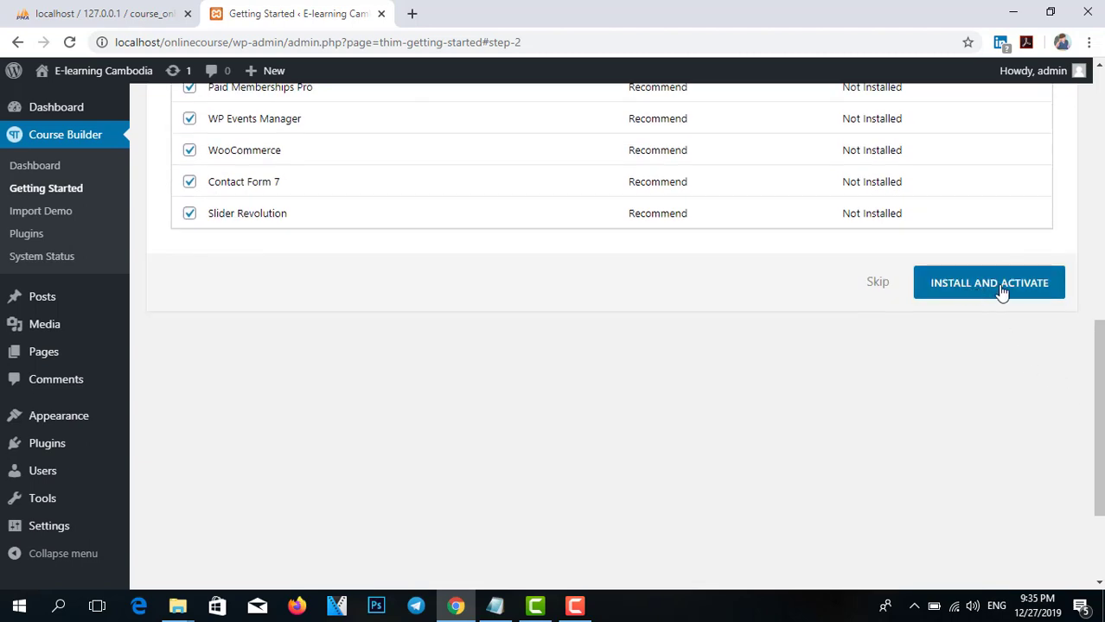
Install and activate all the ticked theme plugins.
left_click(1001, 294)
scroll(605, 285, "up", 4)
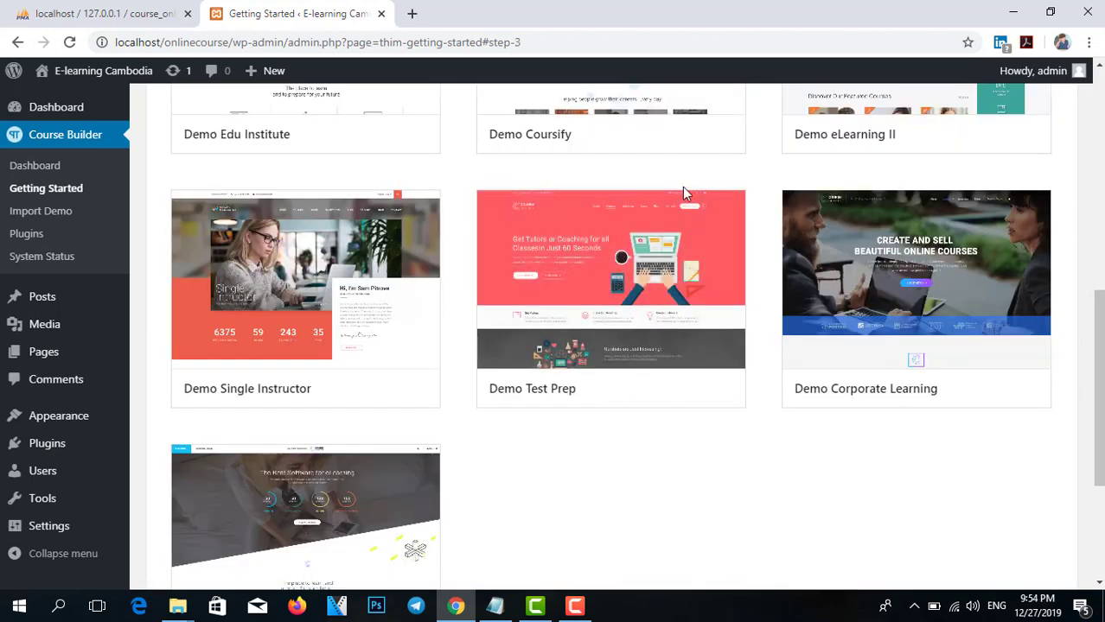
Find the Demo Coursify card among the demos and bring up its Import Demo dialog.
scroll(259, 328, "up", 4)
scroll(147, 216, "up", 1)
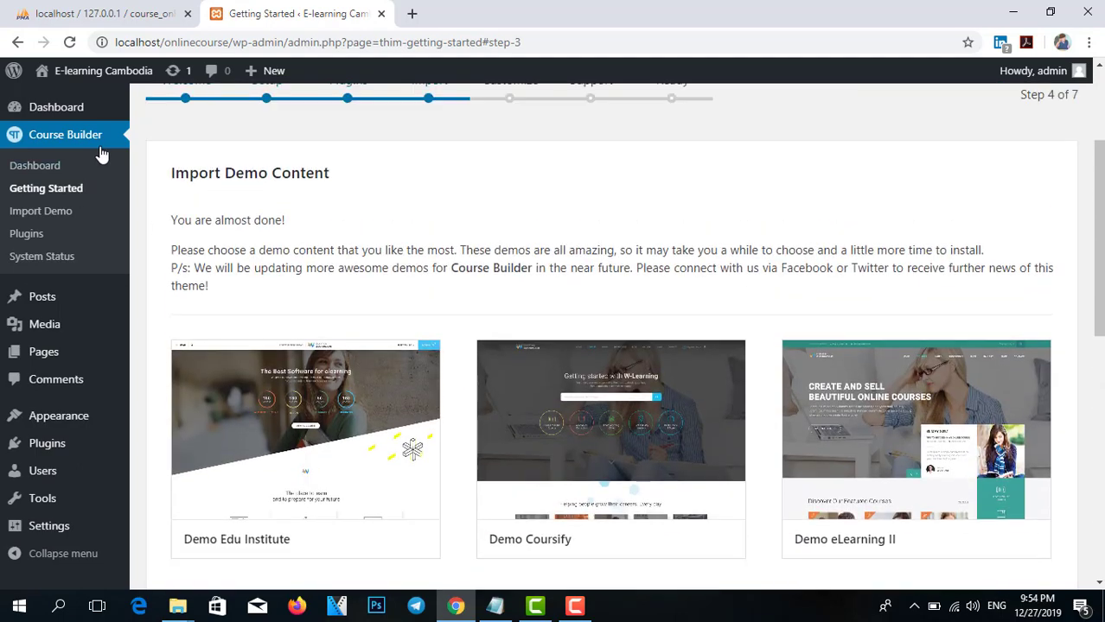
scroll(438, 234, "up", 3)
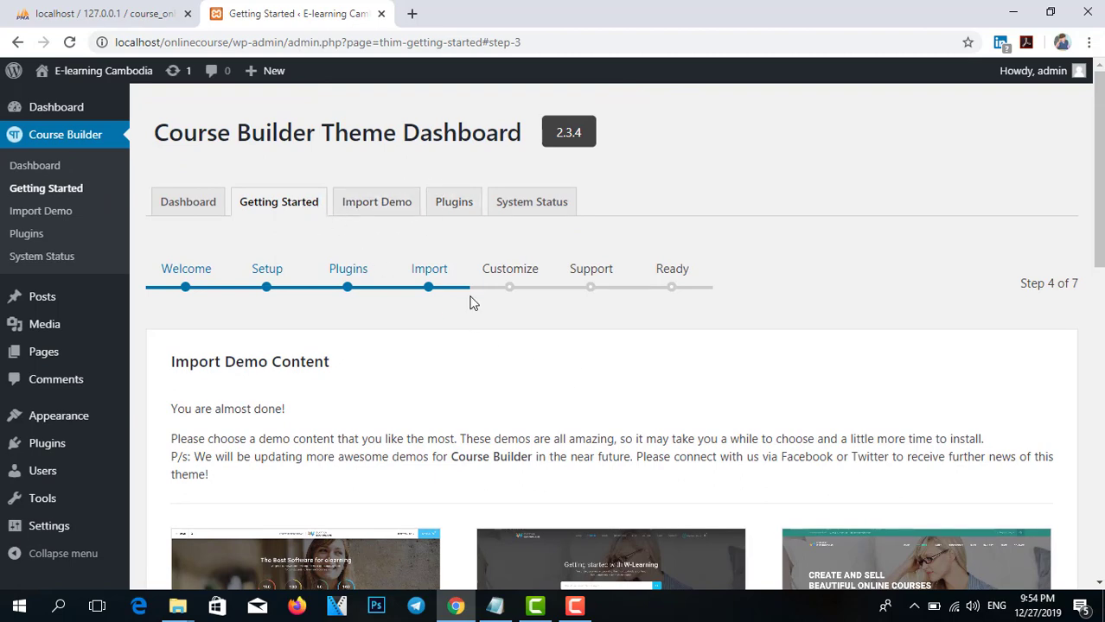
scroll(480, 315, "down", 2)
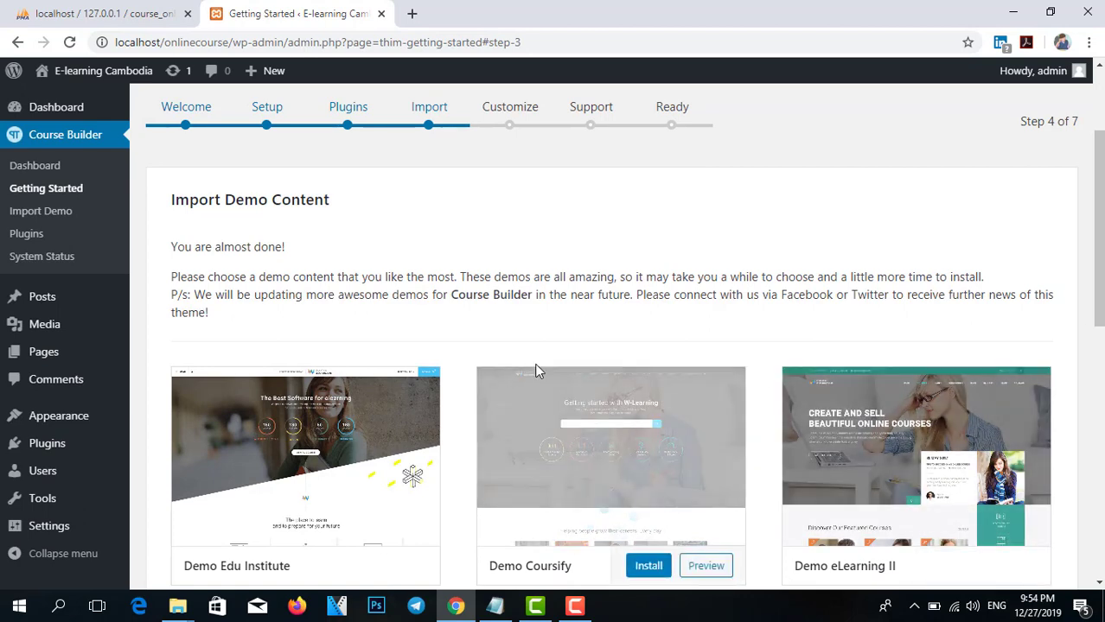
scroll(610, 441, "down", 3)
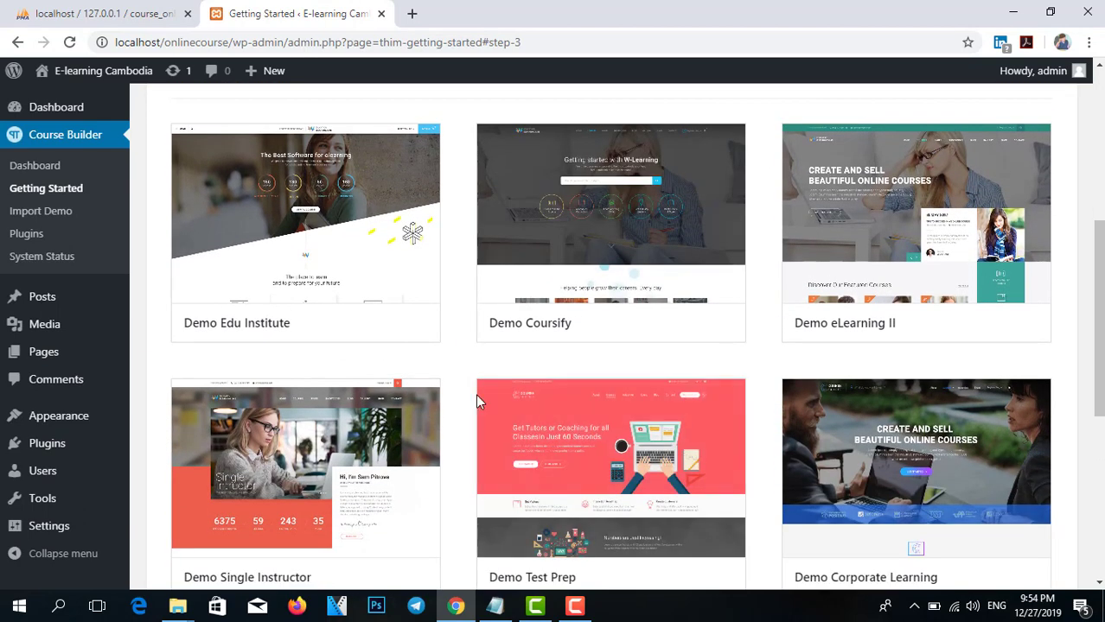
scroll(458, 433, "down", 2)
scroll(432, 400, "down", 2)
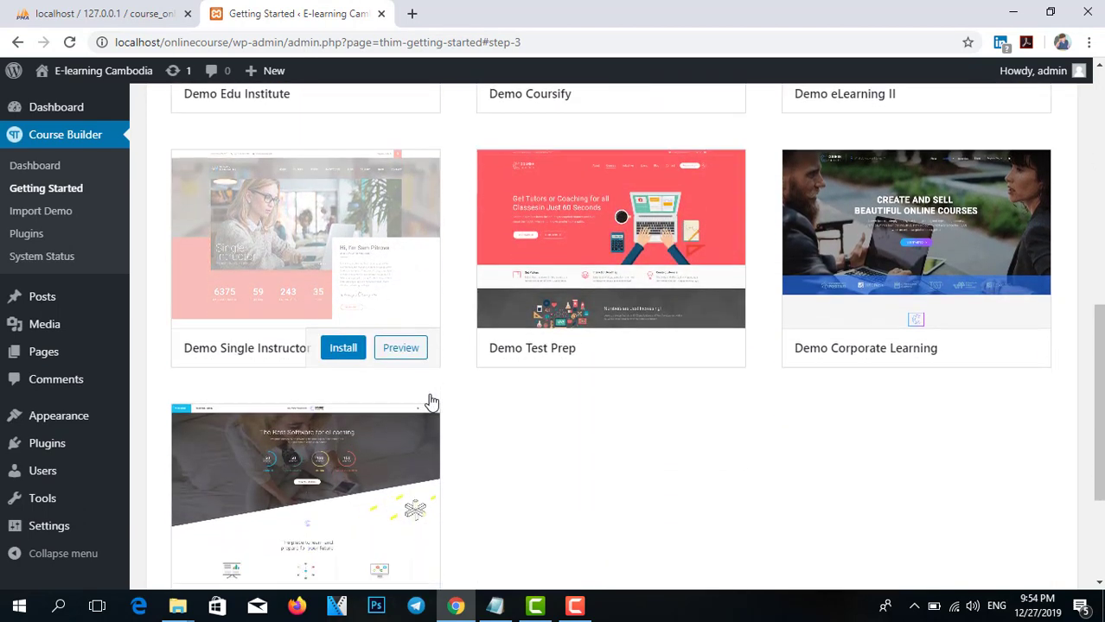
scroll(694, 302, "up", 4)
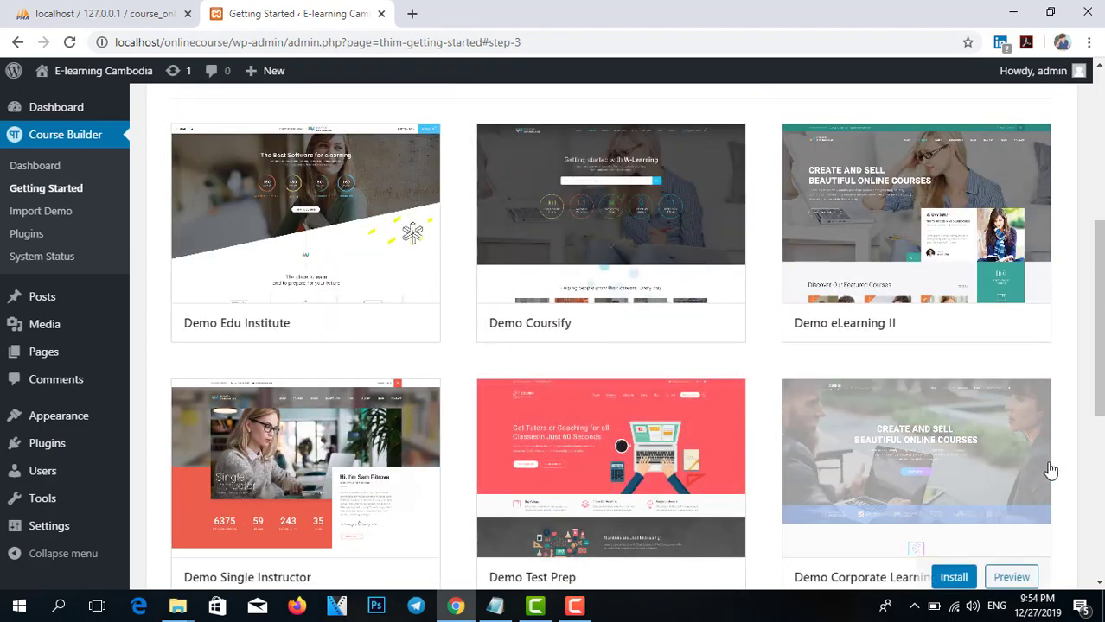
scroll(1046, 467, "up", 3)
scroll(617, 461, "down", 1)
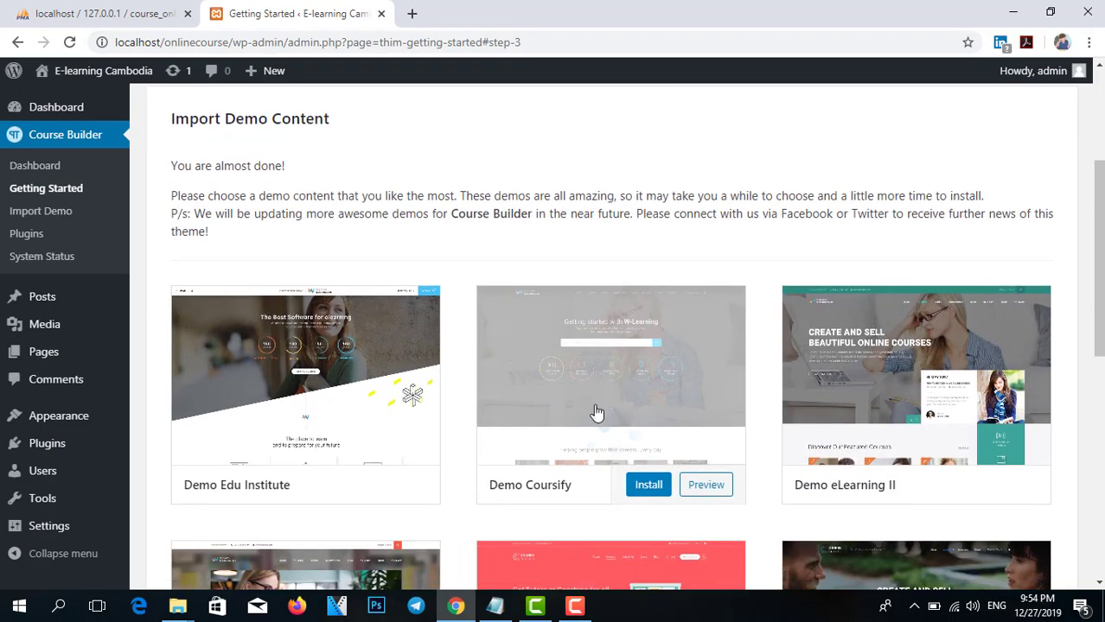
left_click(649, 486)
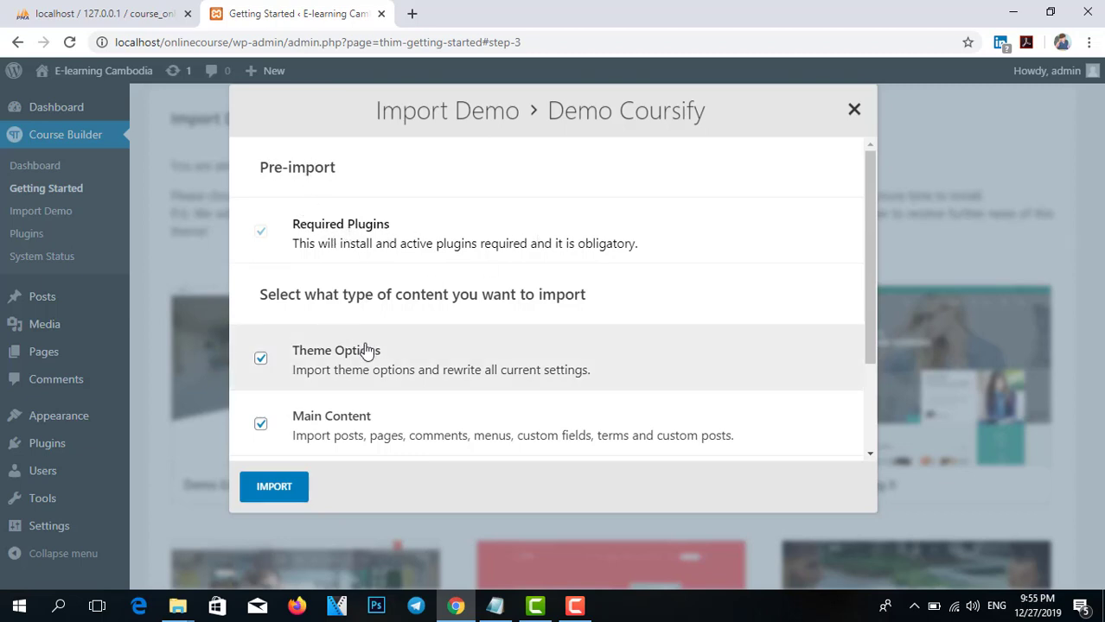
Import Demo Coursify with Theme Options and Main Content until 'Hooray! All Done.' appears.
scroll(476, 335, "down", 3)
scroll(389, 415, "up", 1)
left_click(275, 489)
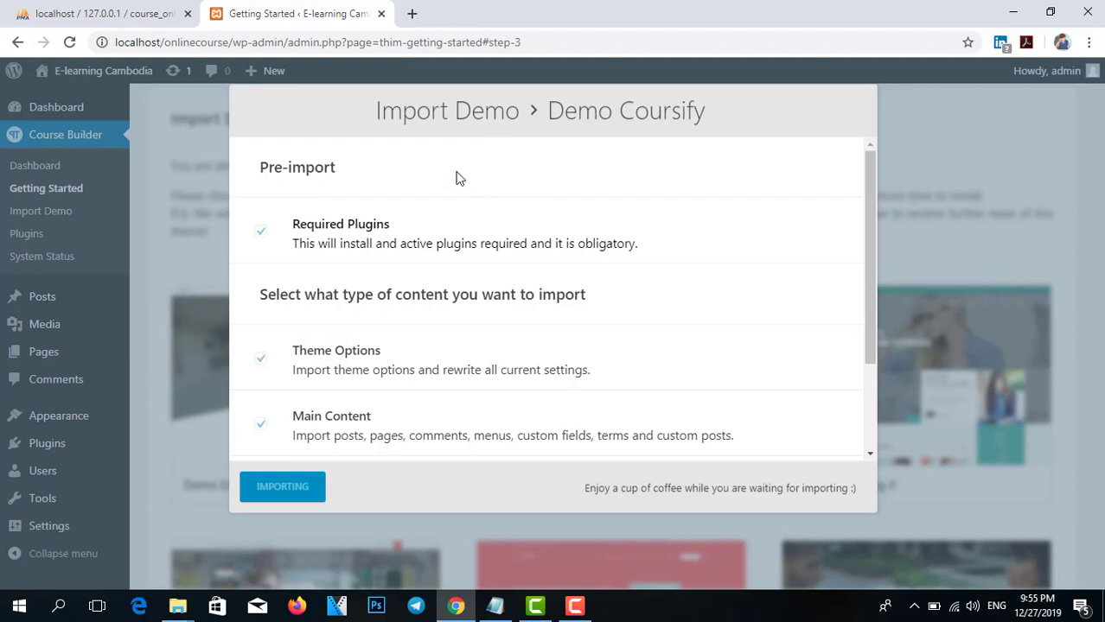
scroll(659, 275, "down", 2)
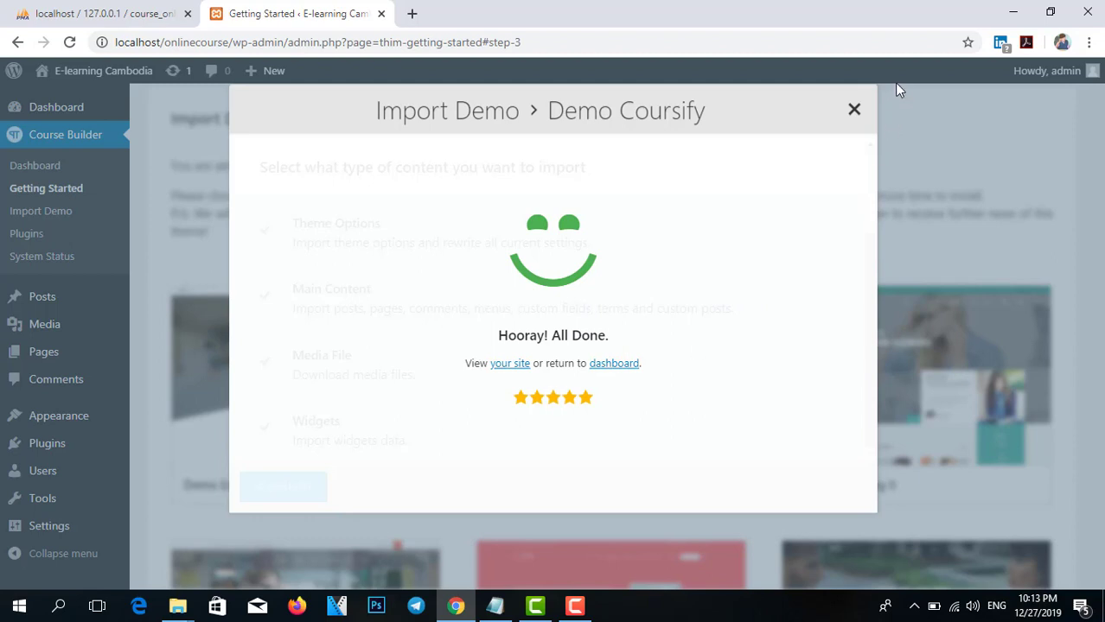
Follow the completion link and browse the E-learning Cambodia W-Learning front page.
left_click(611, 366)
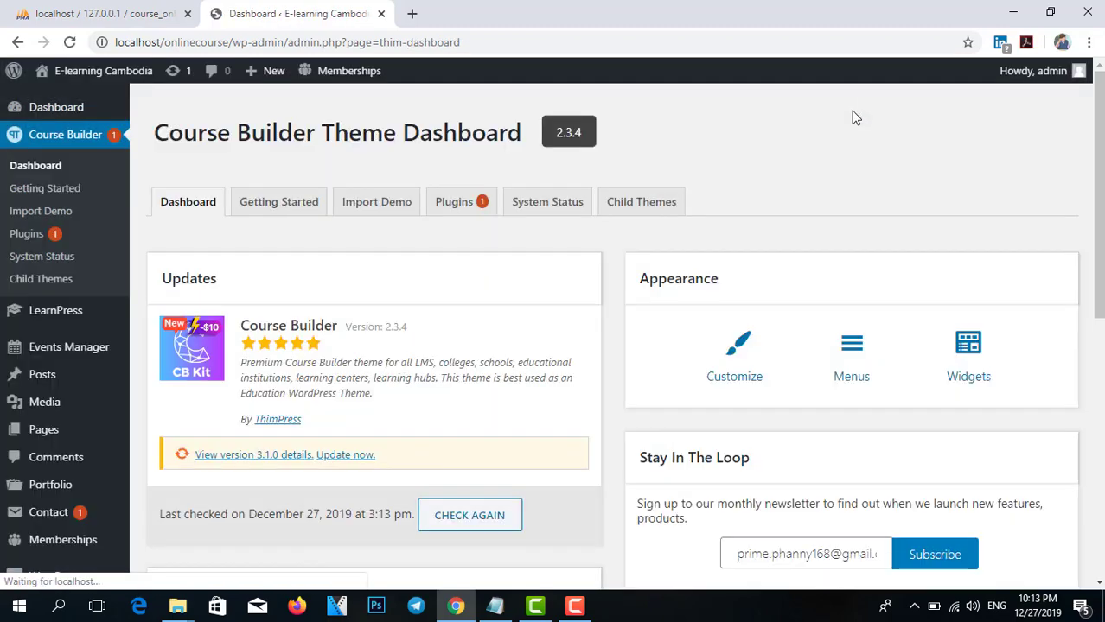
scroll(99, 350, "down", 5)
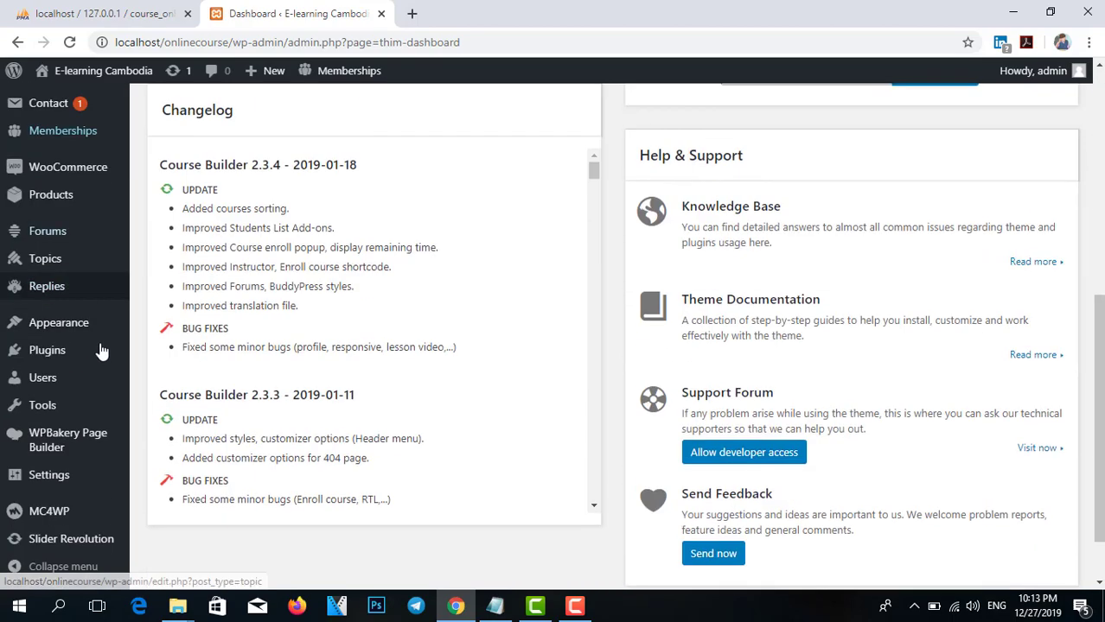
scroll(73, 225, "up", 2)
scroll(72, 225, "up", 3)
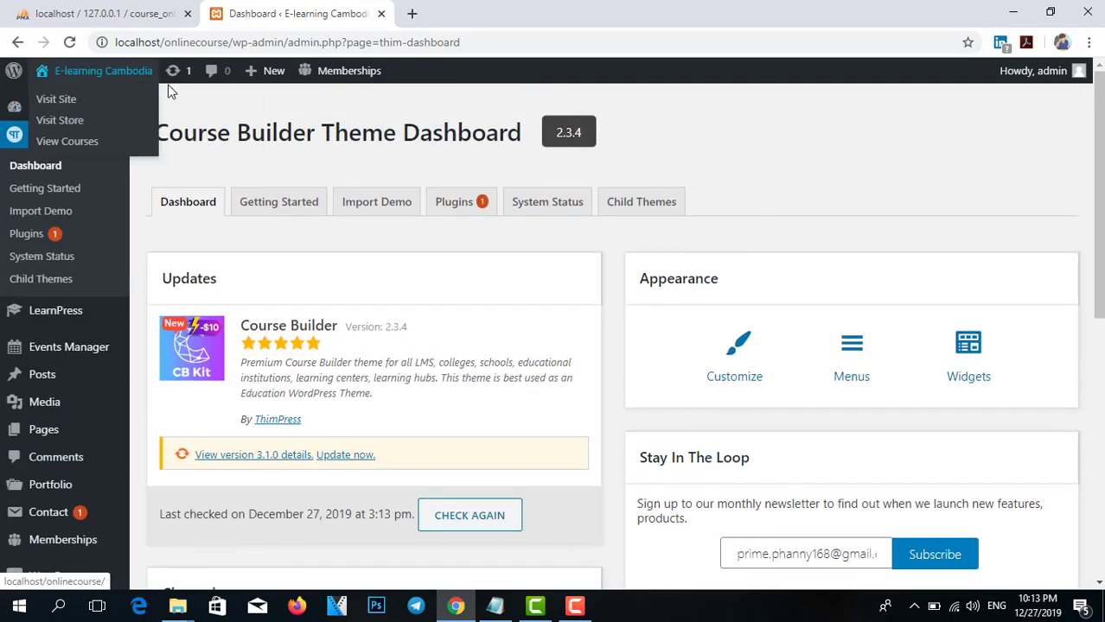
Open the live W-Learning site from the admin bar in a new tab and scroll its homepage.
mouse_move(81, 70)
left_click(56, 100, "ctrl")
left_click(464, 11)
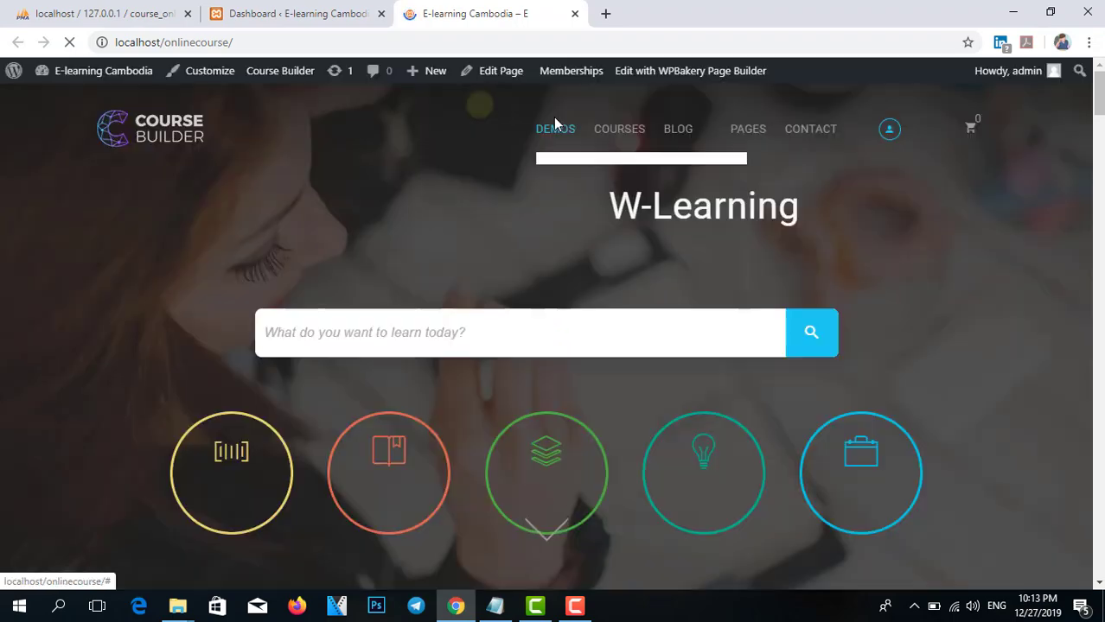
scroll(1002, 279, "down", 2)
scroll(1002, 278, "up", 2)
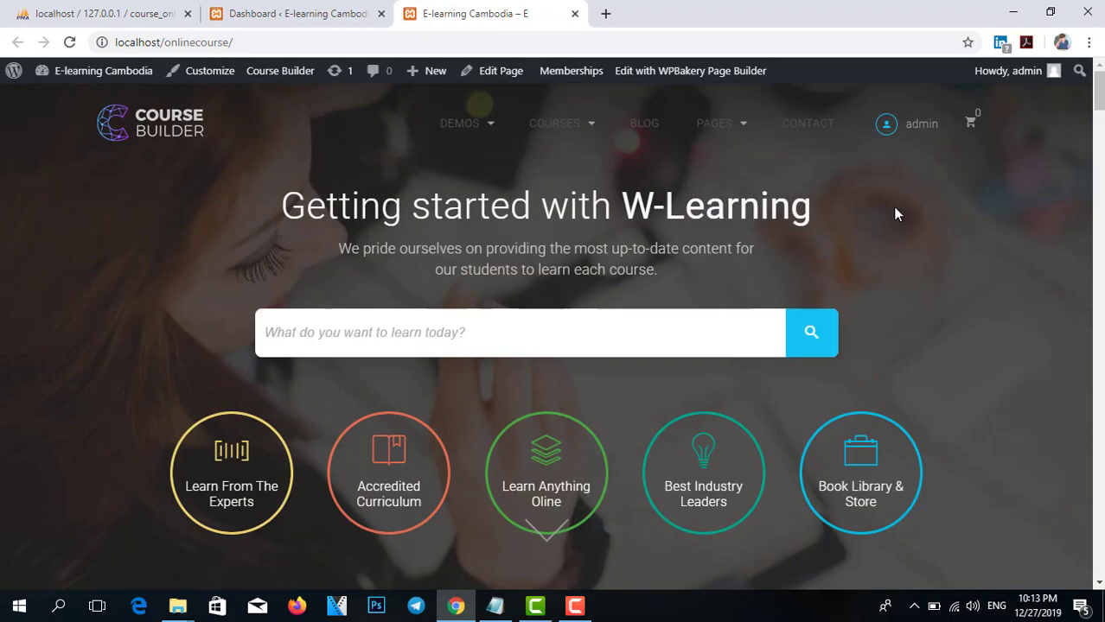
Try the homepage course search box, then return to the Course Builder admin dashboard tab.
left_click(724, 349)
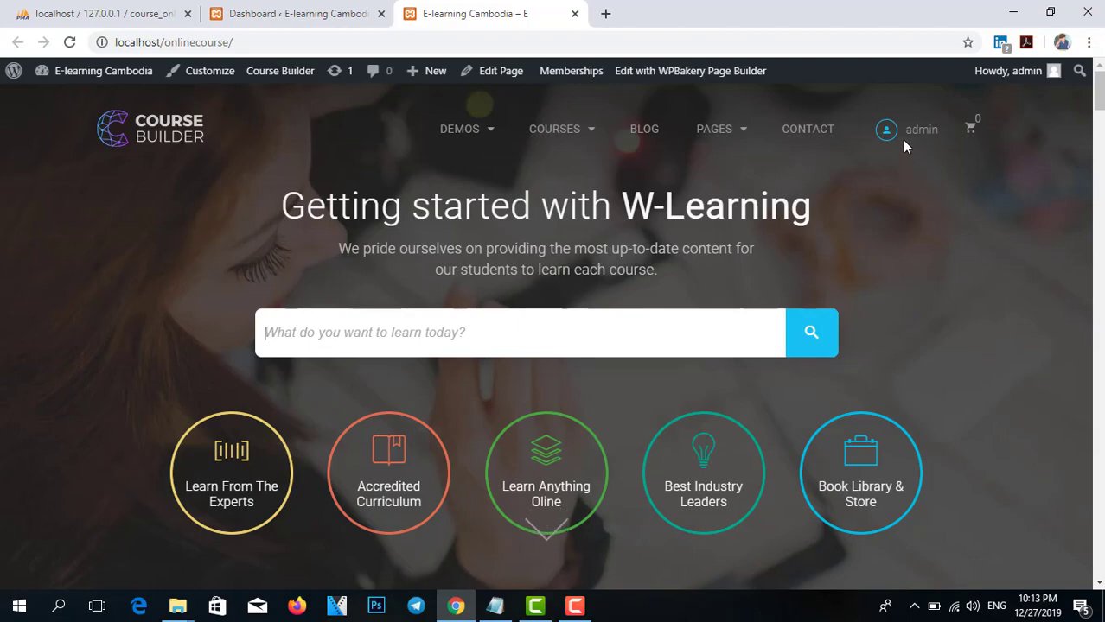
scroll(908, 271, "down", 15)
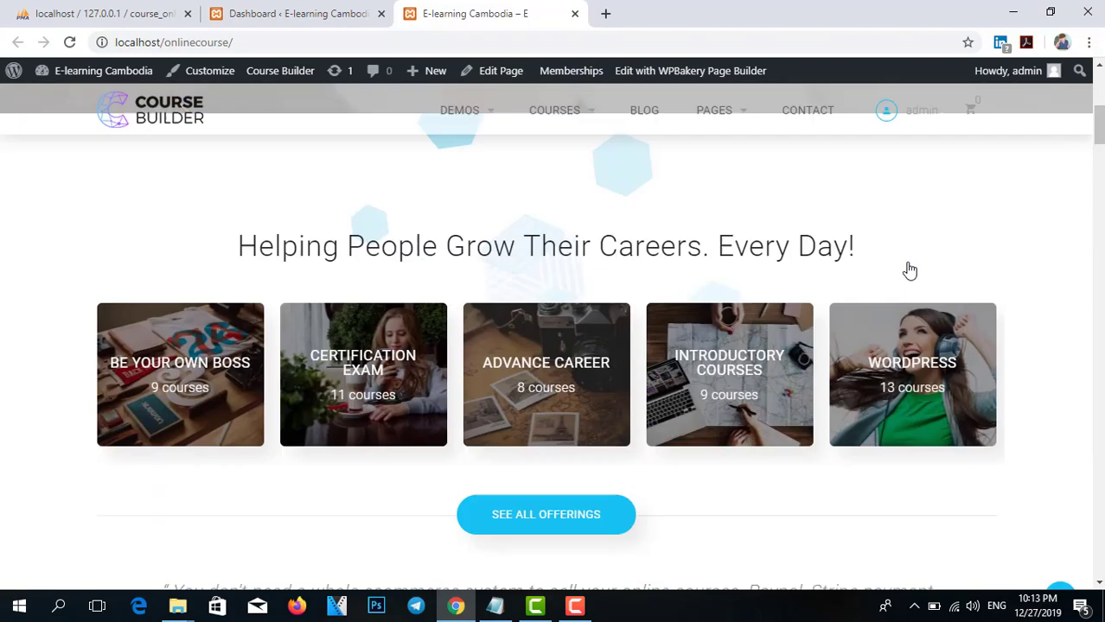
scroll(900, 263, "up", 8)
scroll(545, 202, "up", 5)
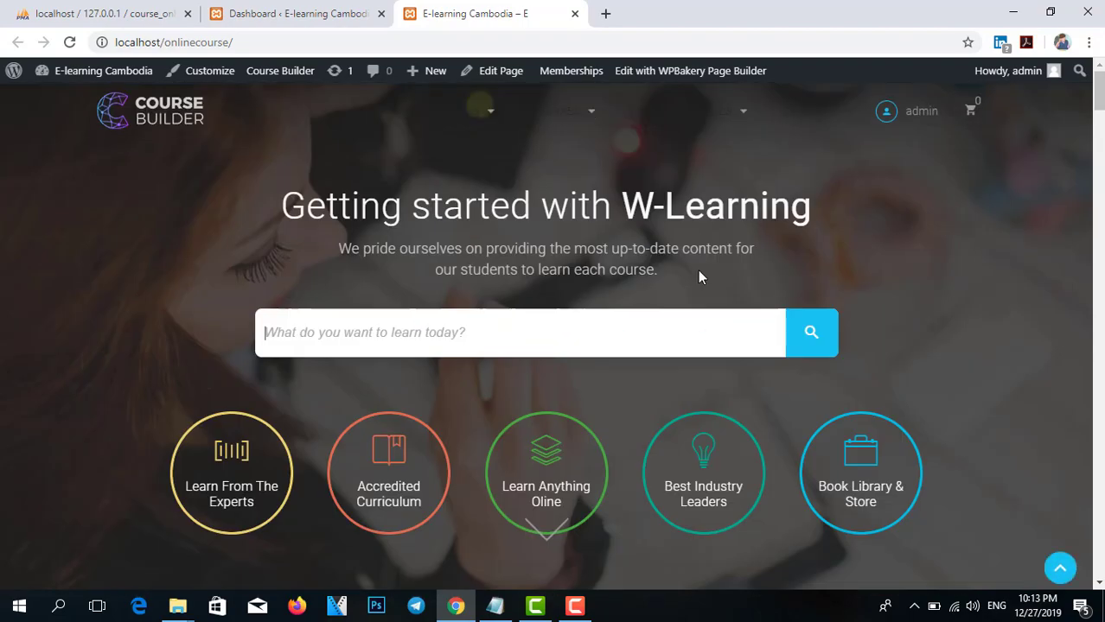
mouse_move(554, 129)
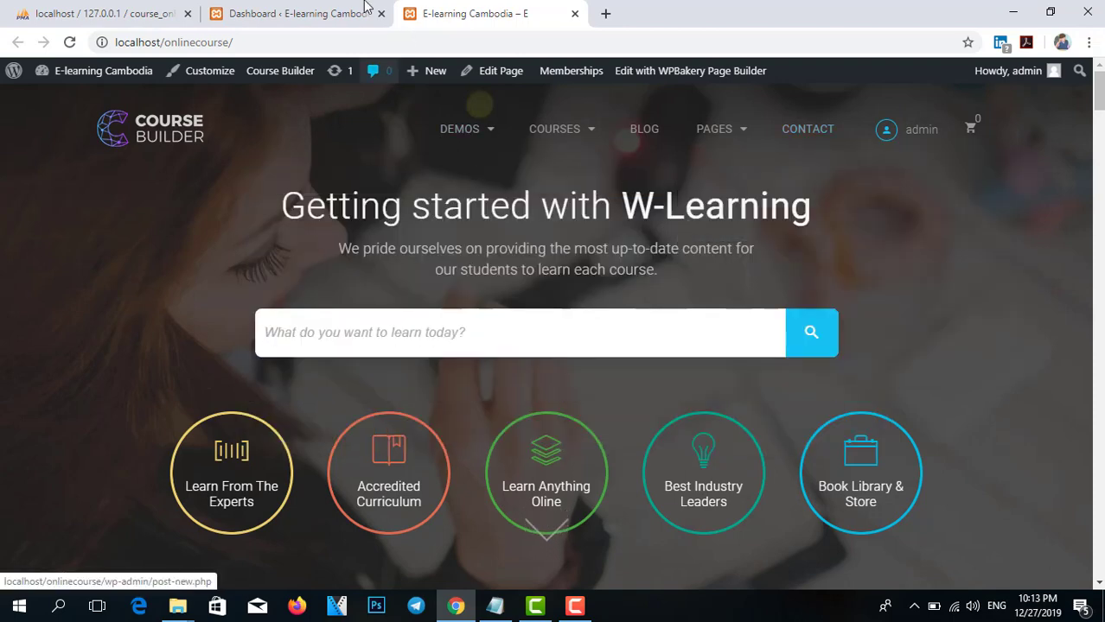
left_click(286, 13)
mouse_move(47, 313)
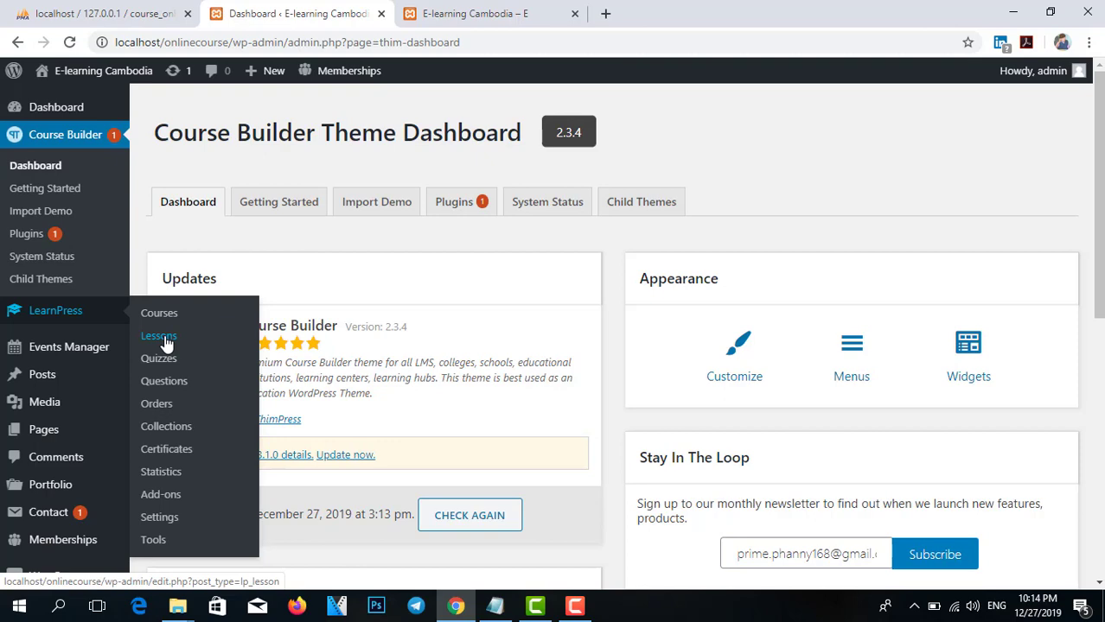
left_click(560, 5)
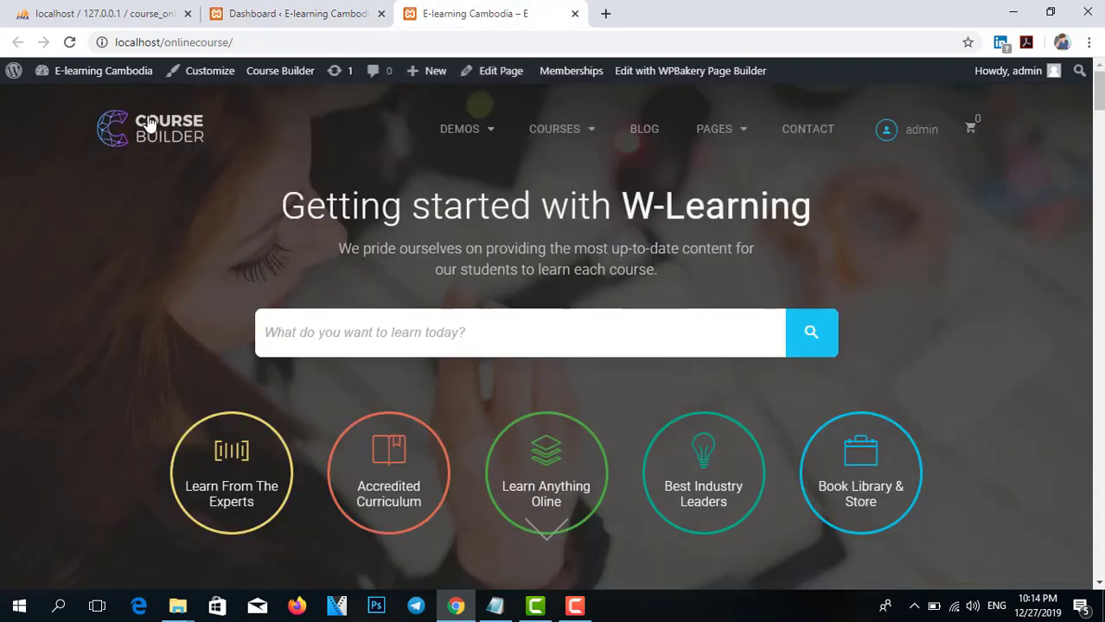
mouse_move(485, 136)
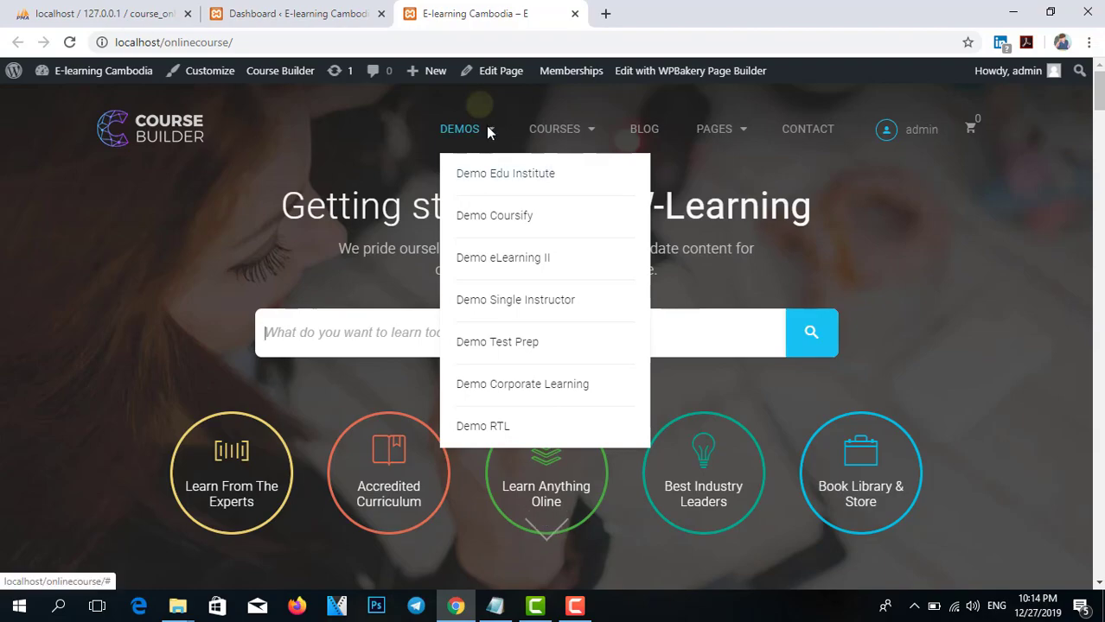
scroll(689, 294, "down", 15)
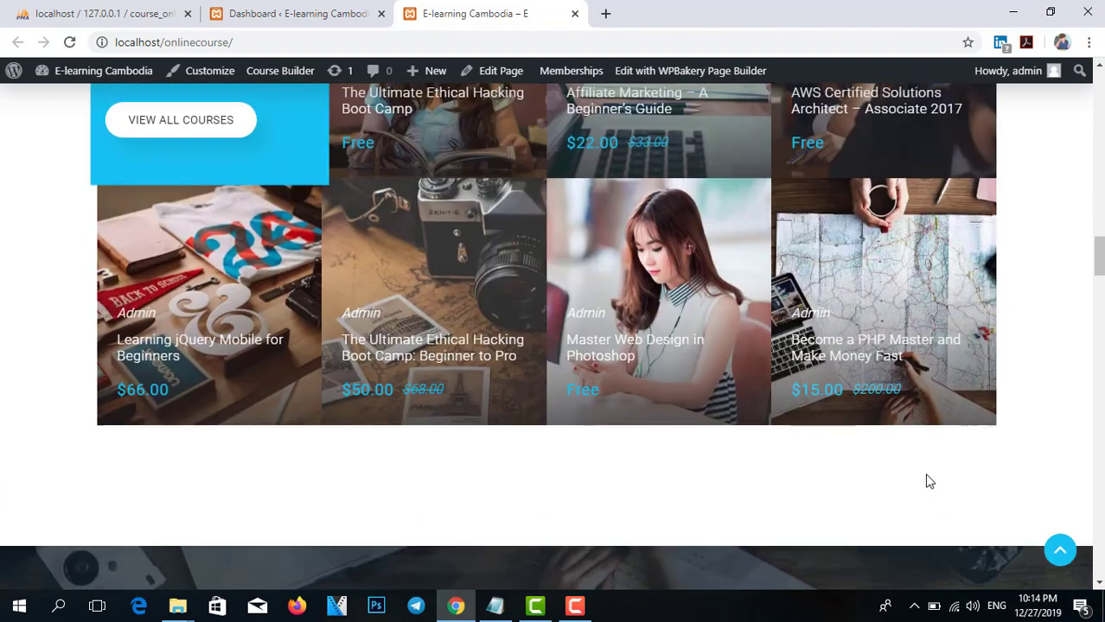
scroll(950, 415, "down", 10)
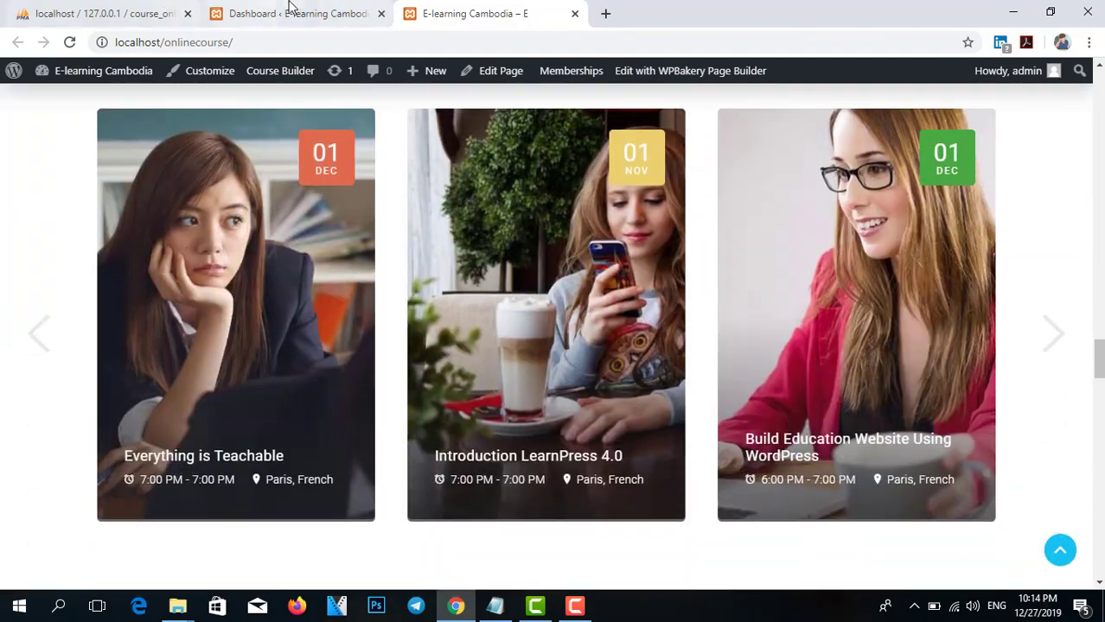
left_click(292, 12)
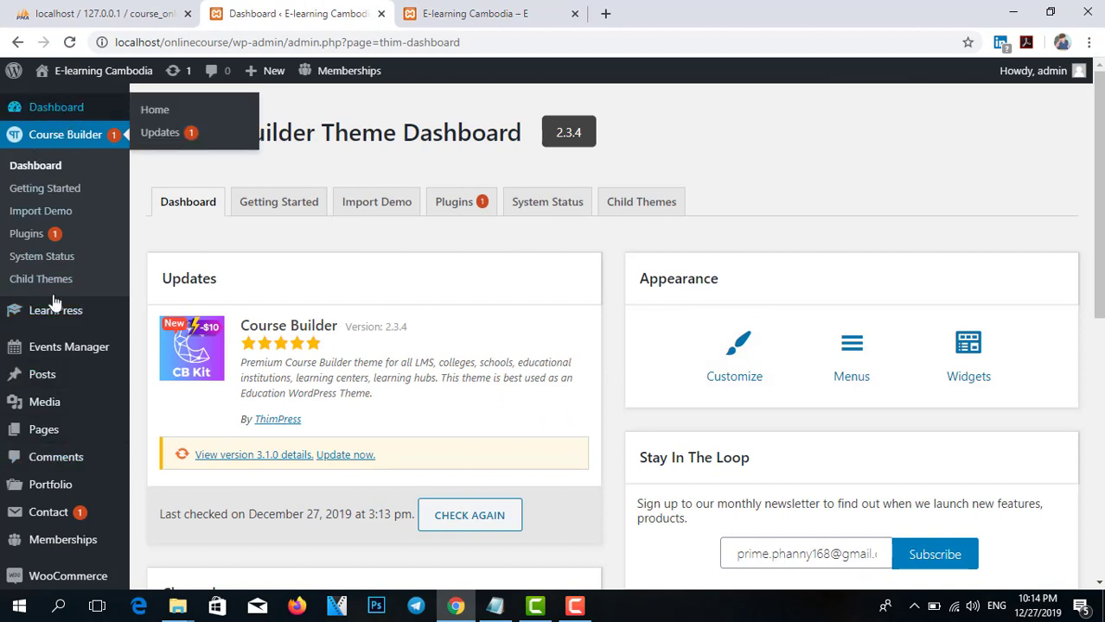
Launch Appearance > Customize to edit E-learning Cambodia with the Course Builder theme.
scroll(39, 402, "down", 2)
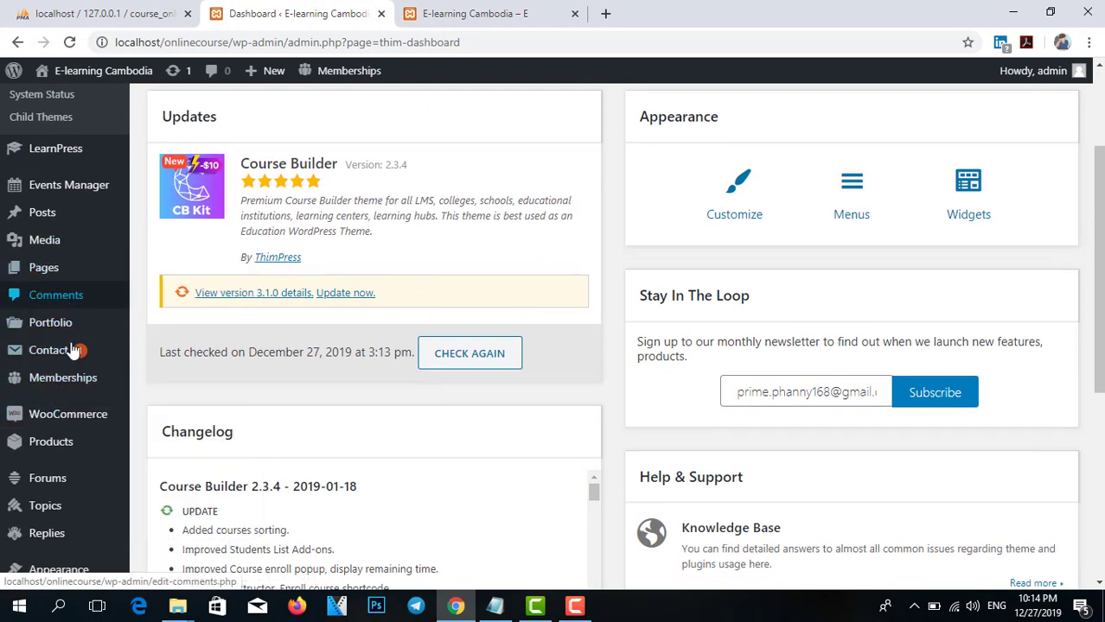
scroll(69, 372, "down", 2)
mouse_move(59, 413)
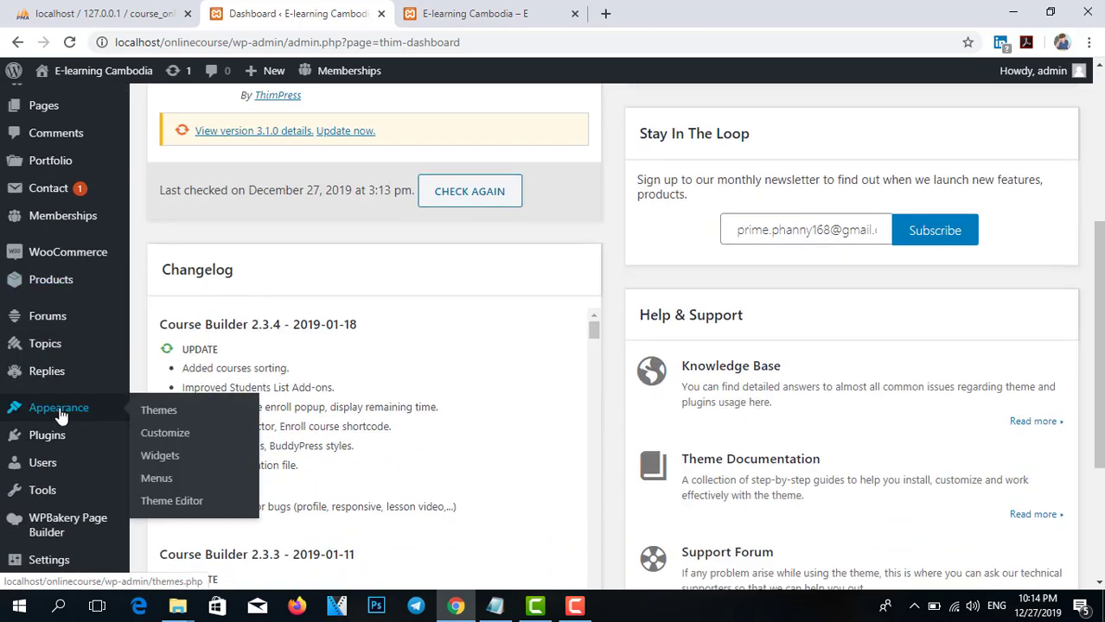
left_click(152, 443)
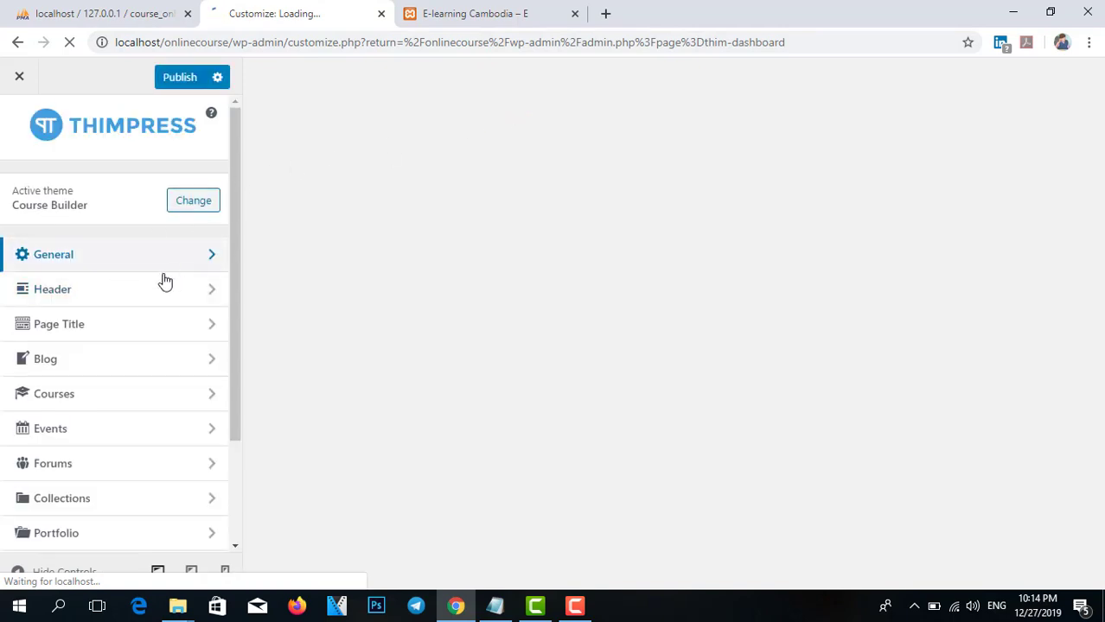
View the Customizer's Header options, then go back to the main section list.
scroll(155, 280, "down", 3)
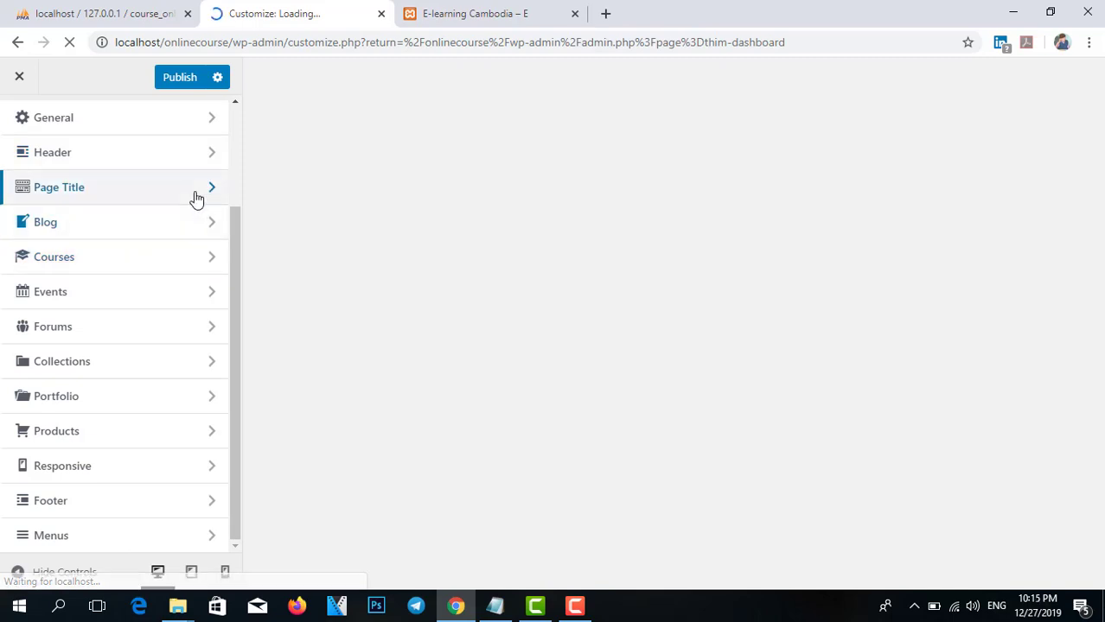
scroll(153, 210, "up", 1)
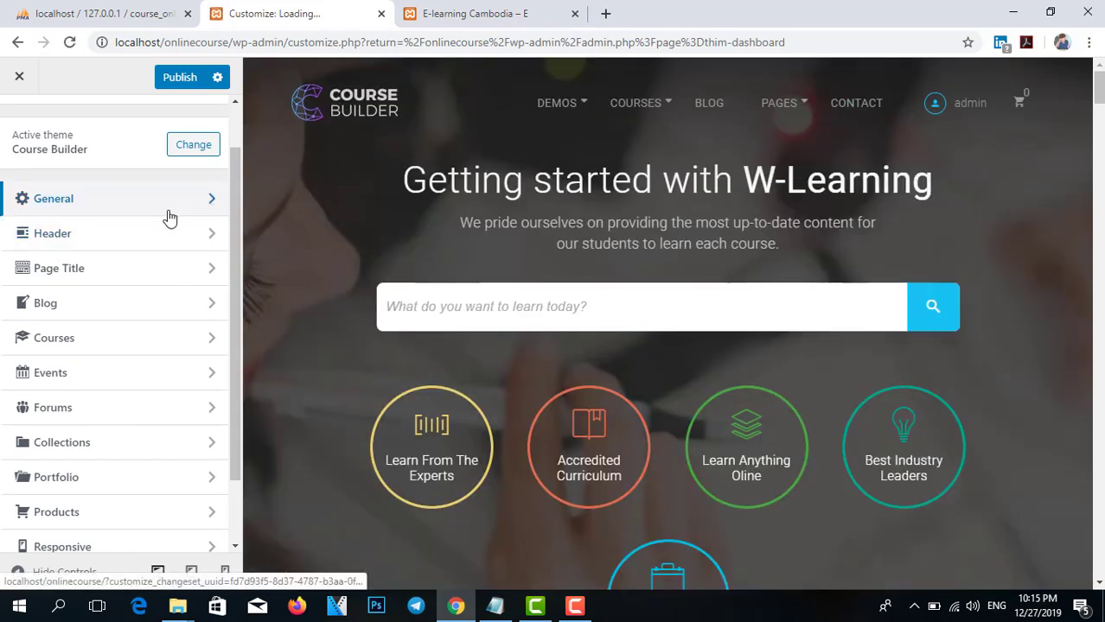
left_click(204, 243)
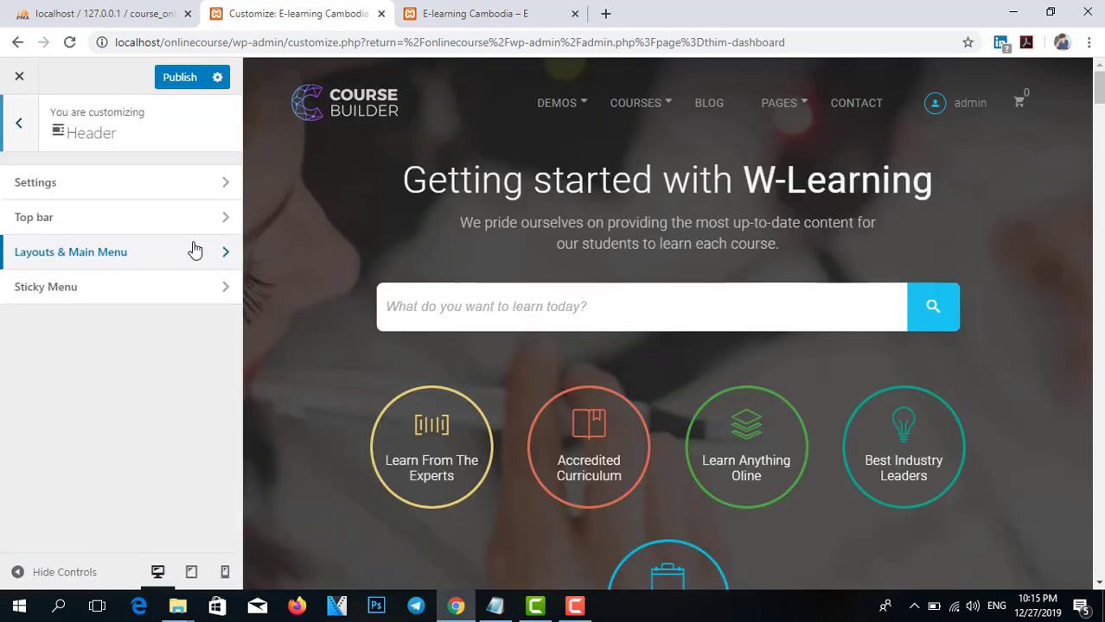
left_click(18, 123)
Exit the Customizer and confirm leaving without saving changes.
scroll(192, 329, "down", 2)
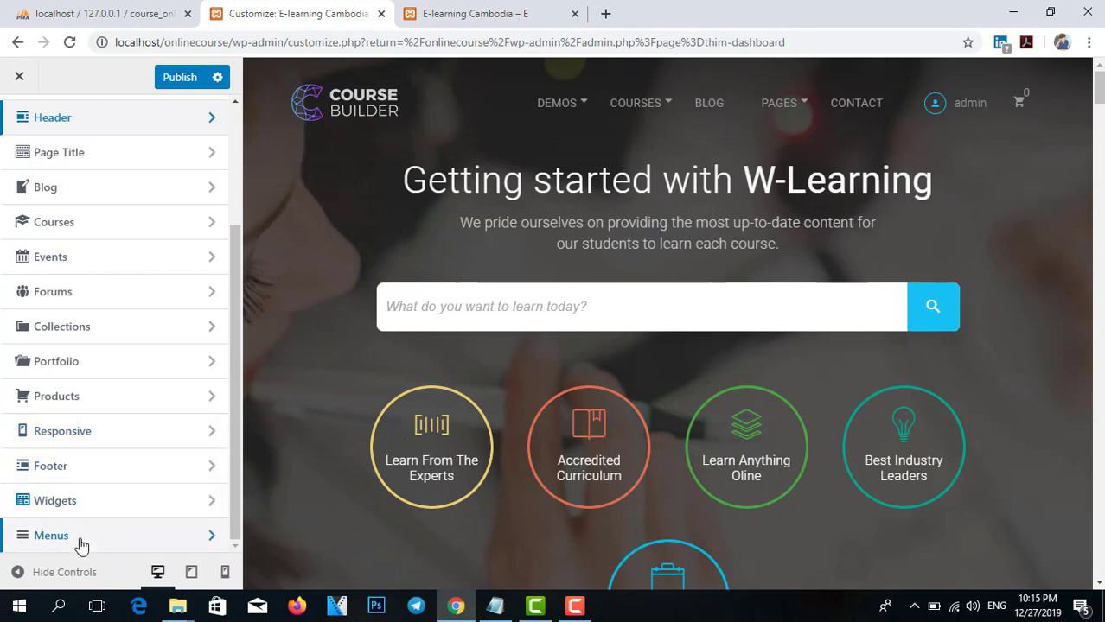
scroll(165, 214, "up", 3)
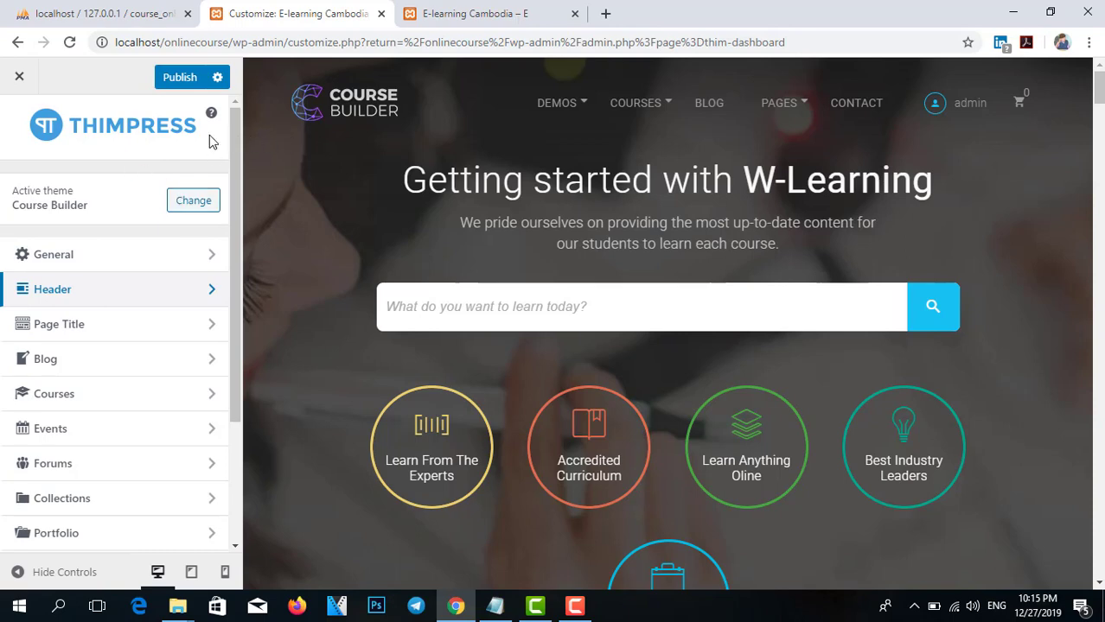
left_click(21, 78)
left_click(622, 144)
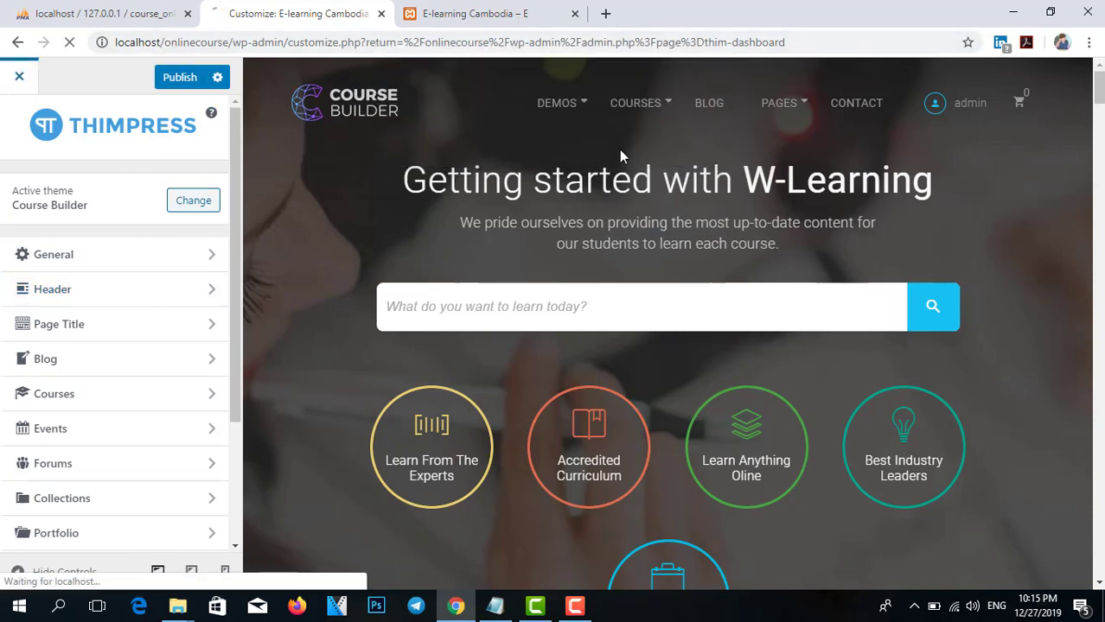